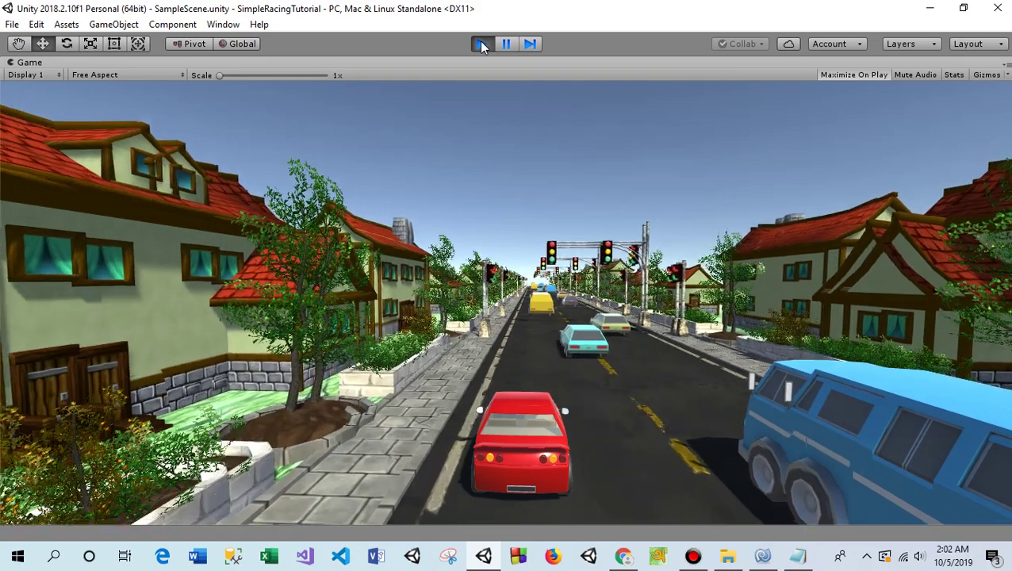
# Stop the running game, select Cartoon-SportCar to show its components, and frame it in the scene view.
pyautogui.click(482, 45)
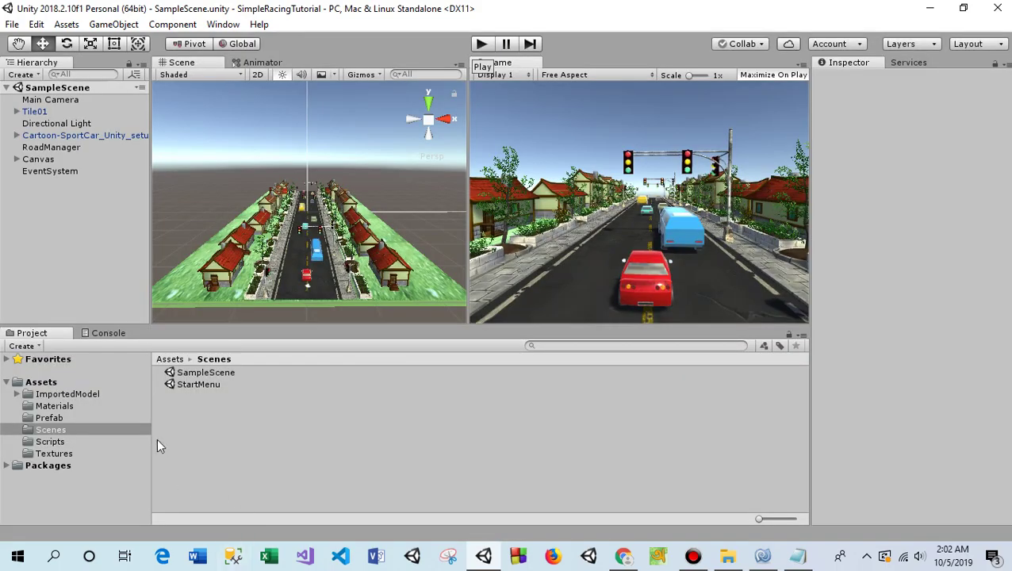
pyautogui.click(170, 359)
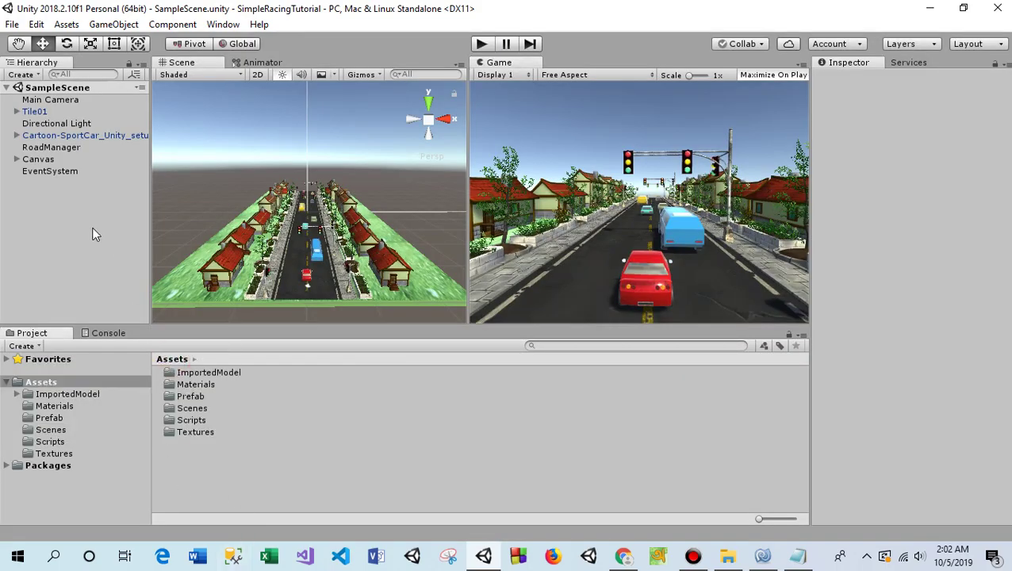
pyautogui.click(86, 136)
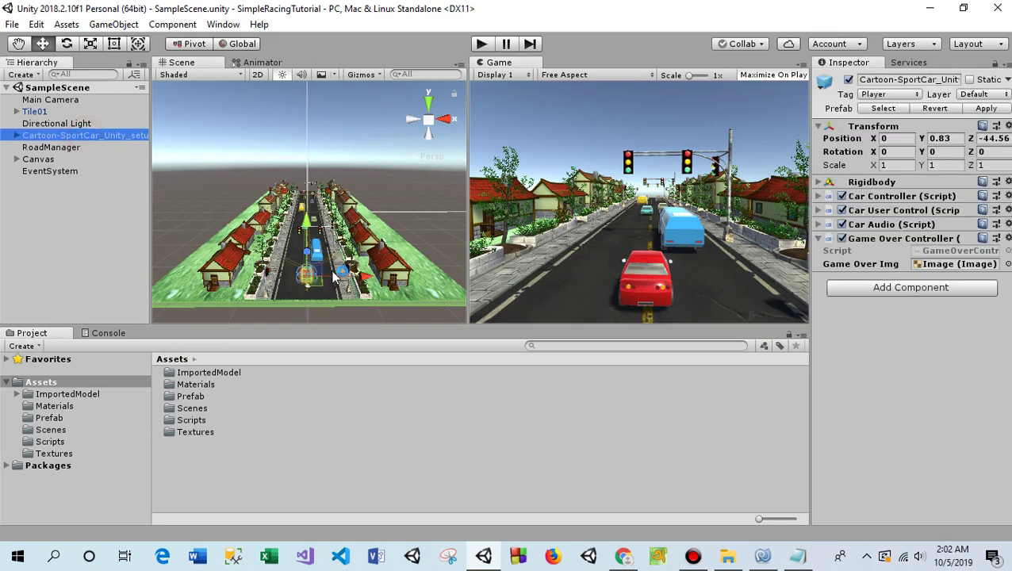
pyautogui.scroll(3, 307, 291)
pyautogui.click(18, 44)
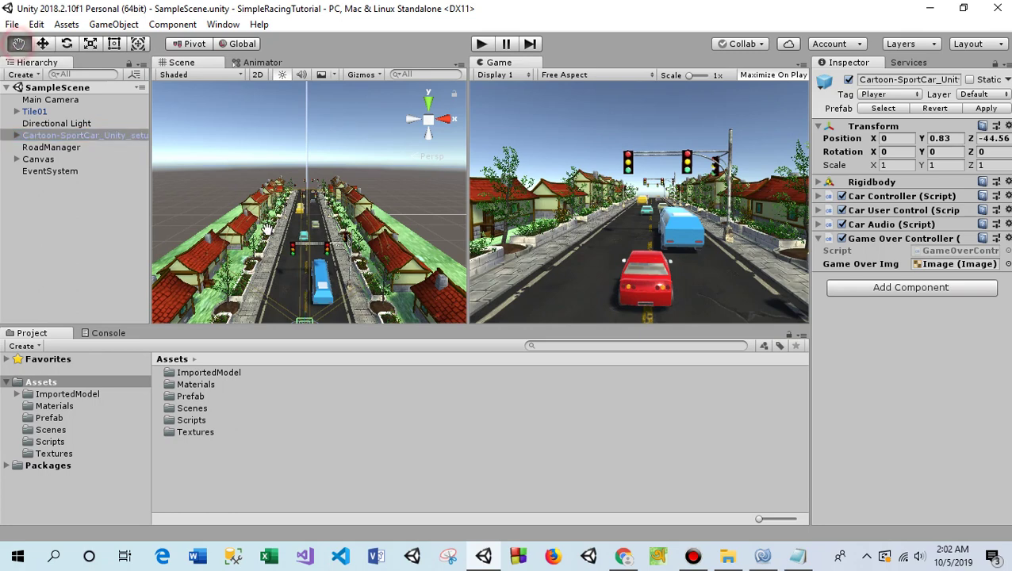
pyautogui.press('f')
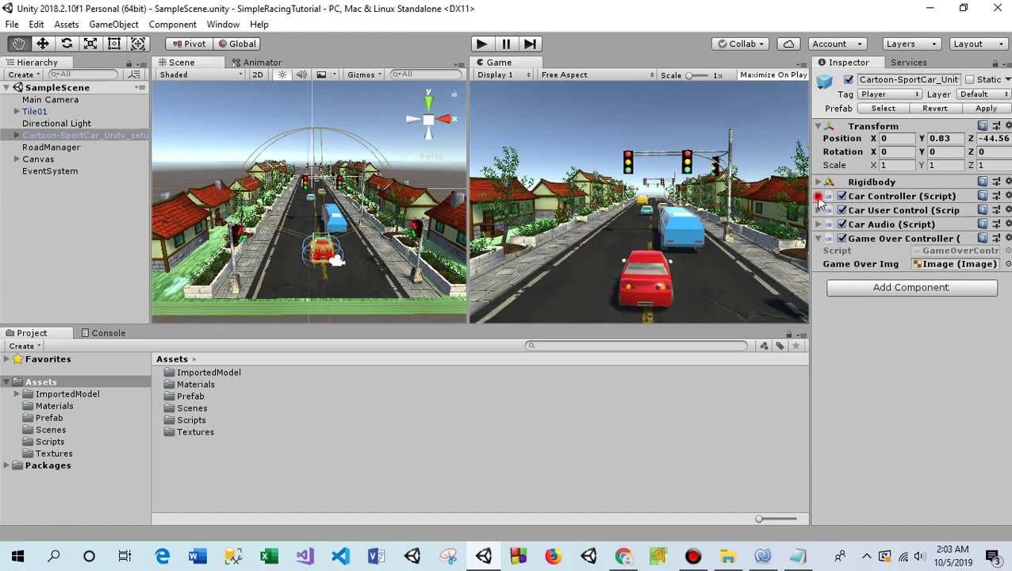
# Expand Car Controller (Script), locate the CarController script asset in Project and open it in MonoDevelop.
pyautogui.click(819, 197)
pyautogui.click(888, 198)
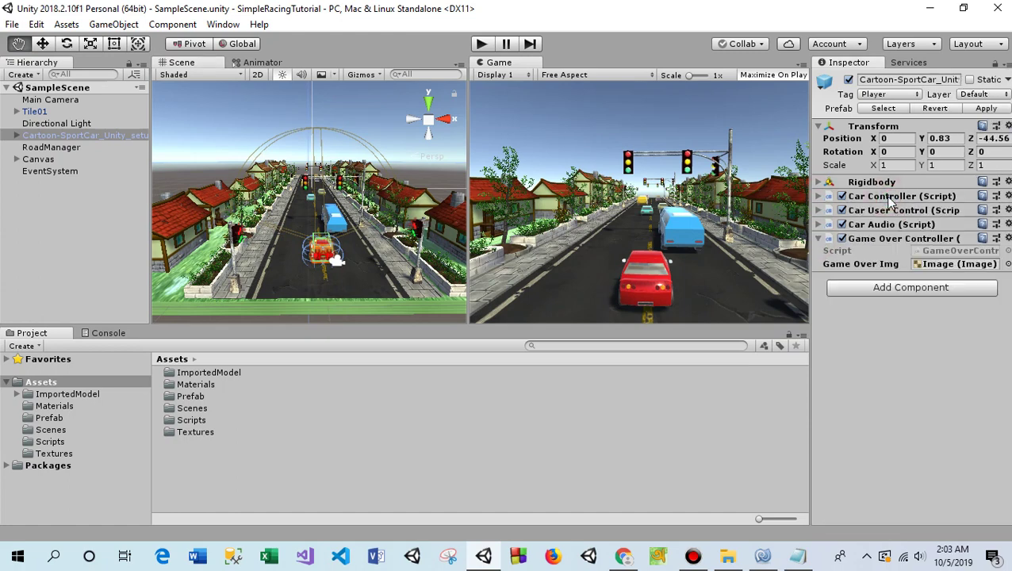
pyautogui.click(820, 197)
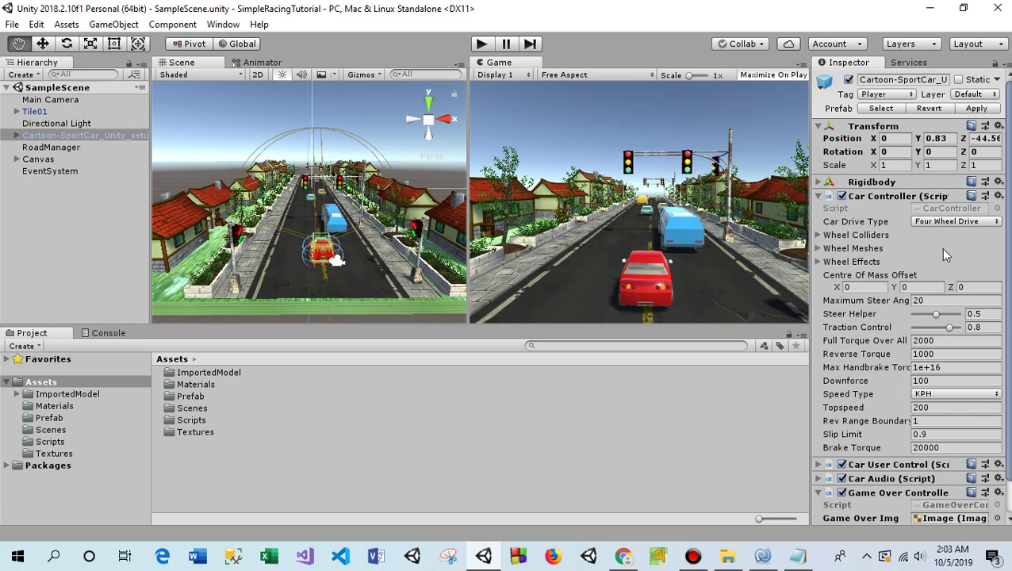
pyautogui.click(945, 208)
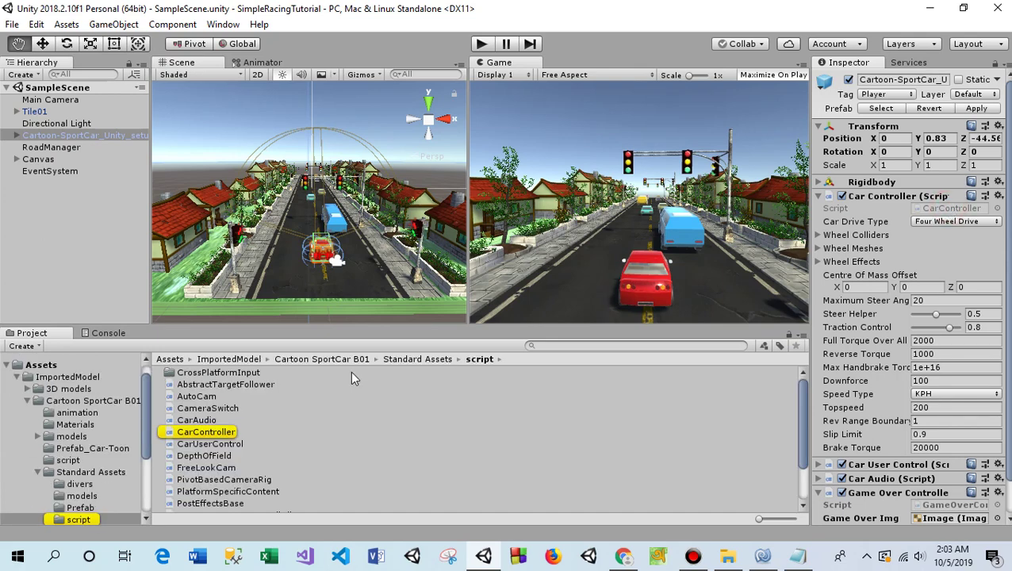
pyautogui.click(204, 433)
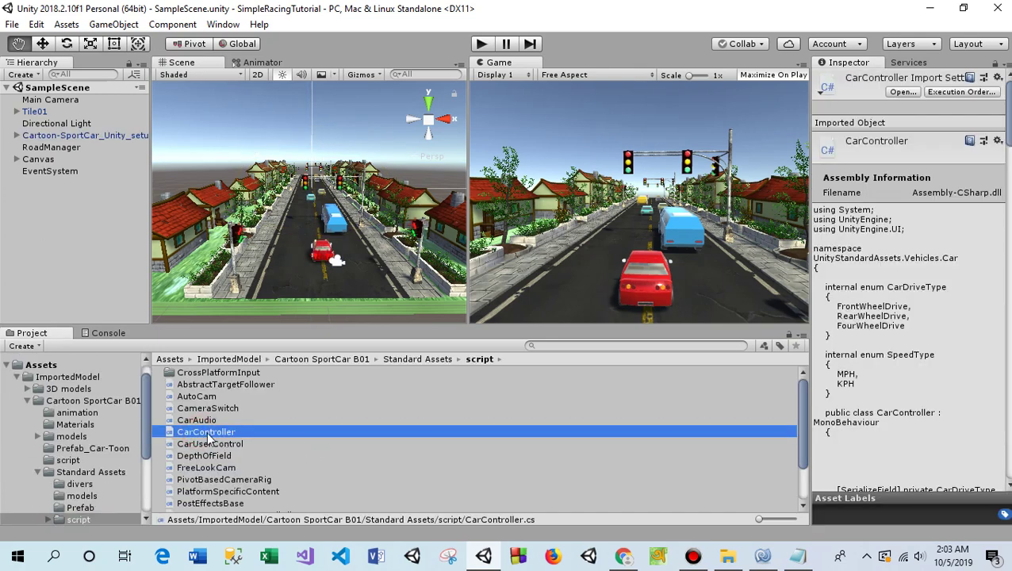
pyautogui.click(901, 92)
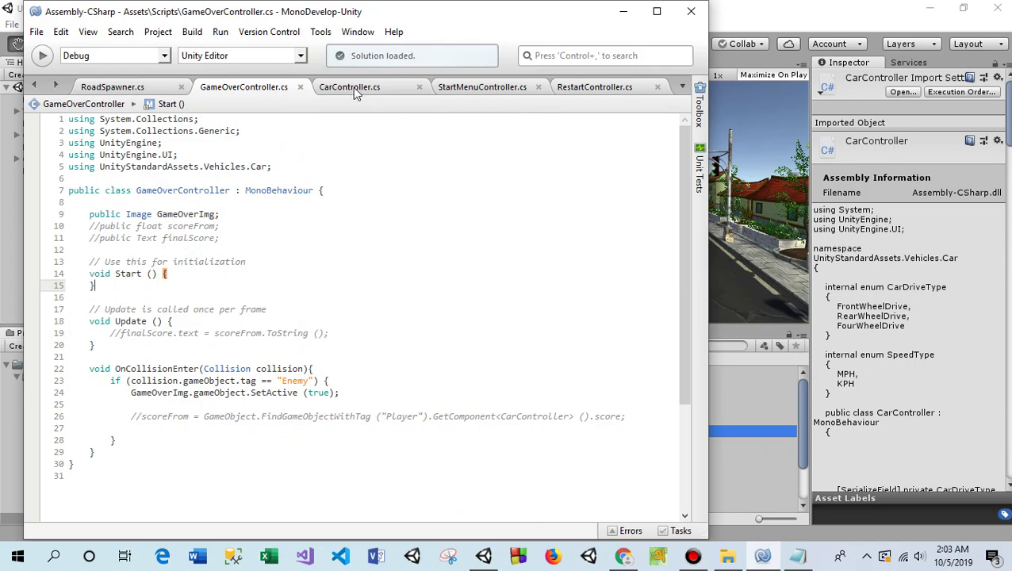
# In CarController.cs, add 'public int score = 0;' on line 24 at the top of the class.
pyautogui.click(353, 88)
pyautogui.scroll(8, 129, 261)
pyautogui.scroll(5, 130, 262)
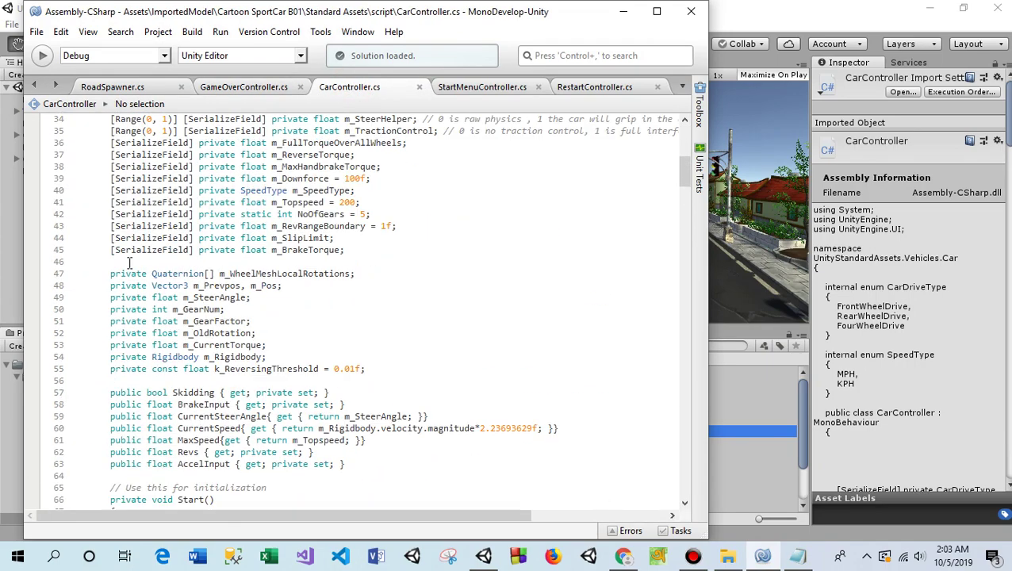
pyautogui.scroll(9, 129, 262)
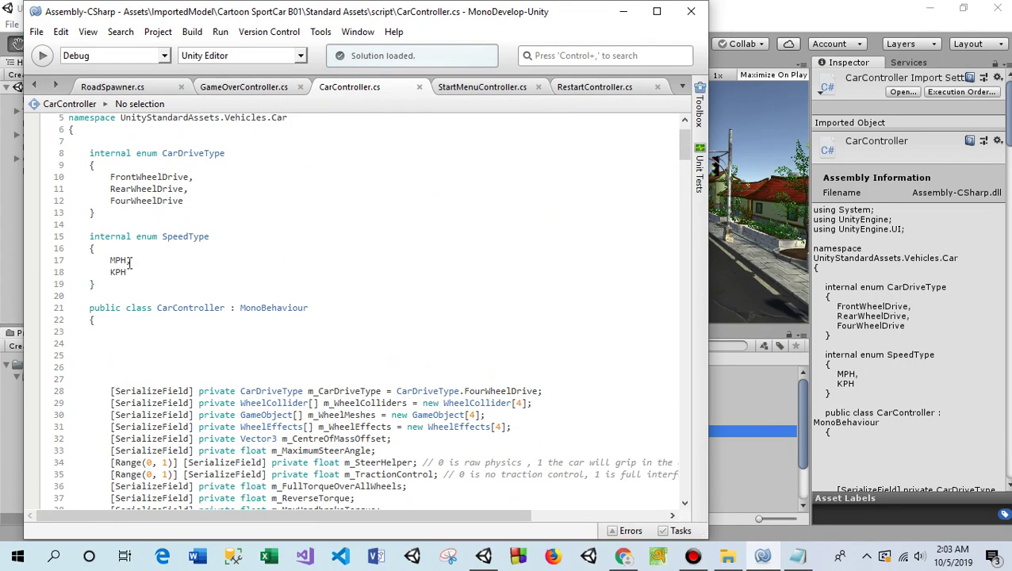
pyautogui.write(',')
pyautogui.scroll(2, 130, 262)
pyautogui.scroll(-2, 139, 301)
pyautogui.click(125, 344)
pyautogui.write('pu')
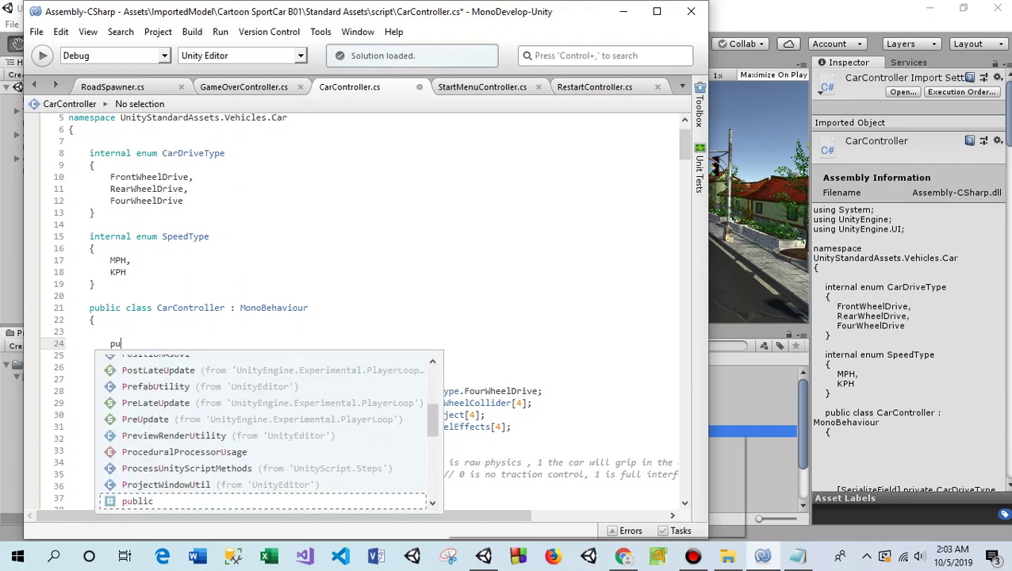
pyautogui.press('Return')
pyautogui.write('int')
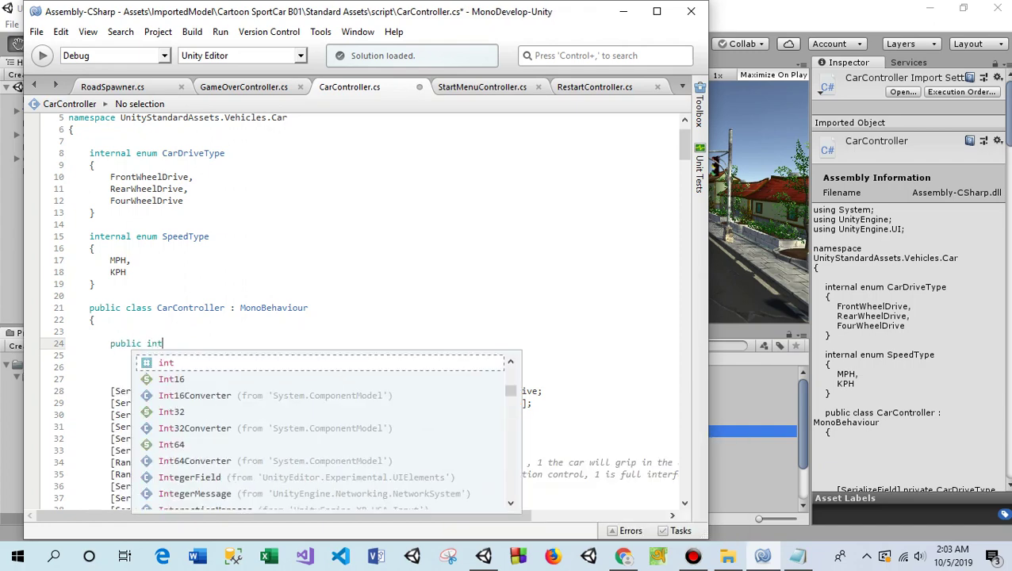
pyautogui.press('Return')
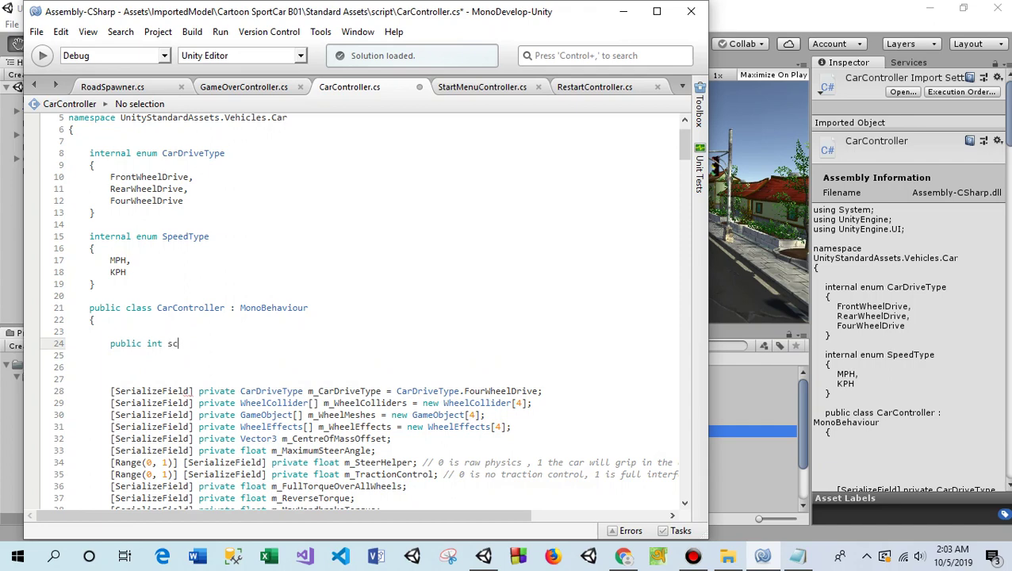
pyautogui.write('orque')
pyautogui.write(';')
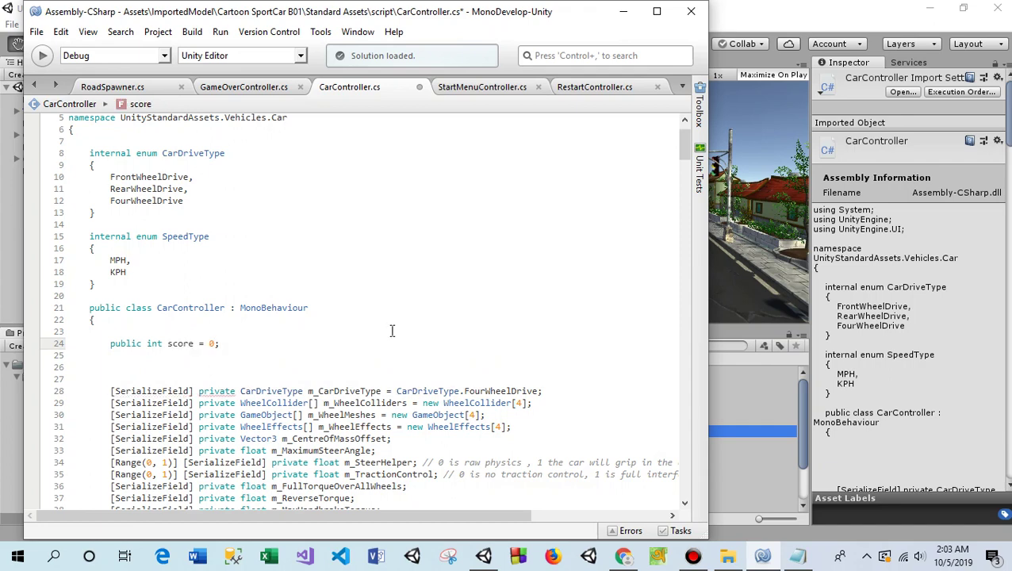
# Insert an empty 'void Update(){ }' method on line 83, after Start(), with an open body line.
pyautogui.scroll(-10, 174, 357)
pyautogui.scroll(-4, 174, 357)
pyautogui.scroll(-4, 174, 358)
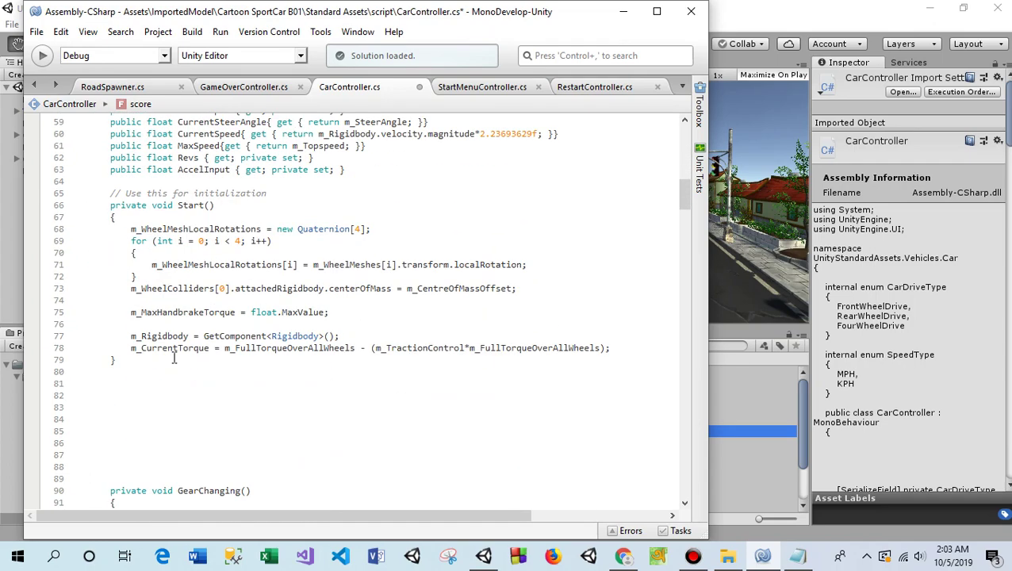
pyautogui.scroll(-2, 174, 354)
pyautogui.scroll(-1, 163, 341)
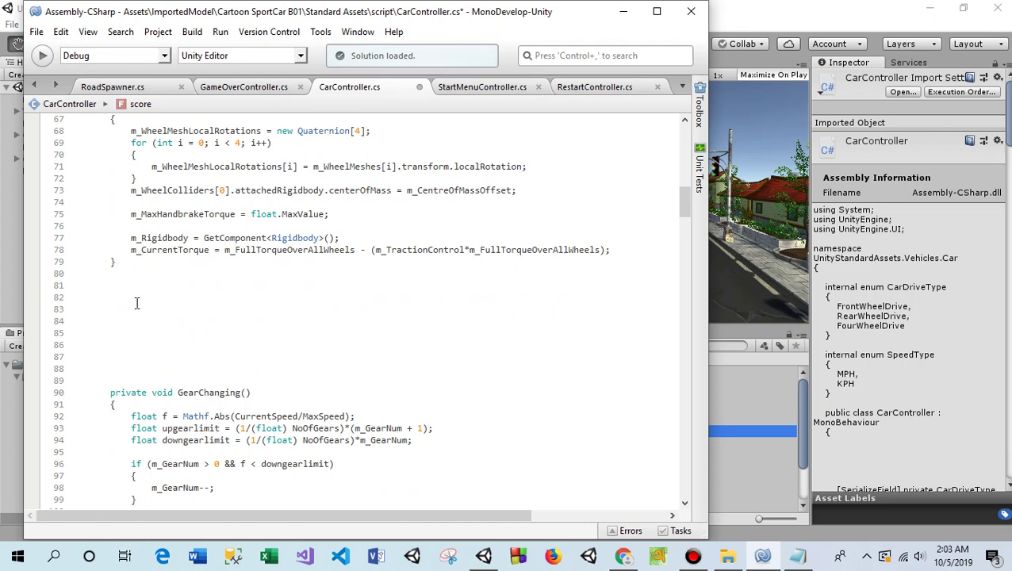
pyautogui.click(151, 309)
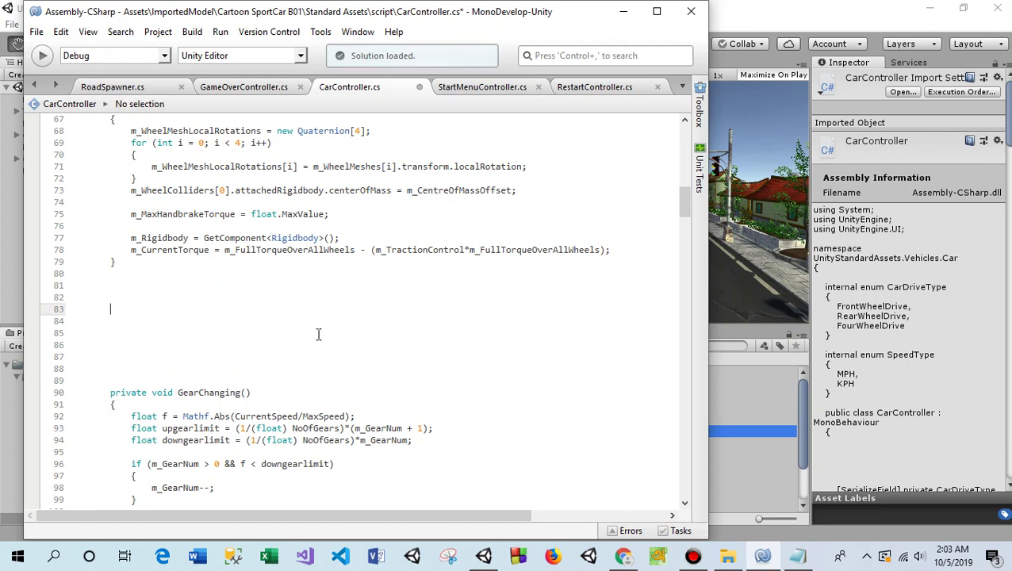
pyautogui.write('voi')
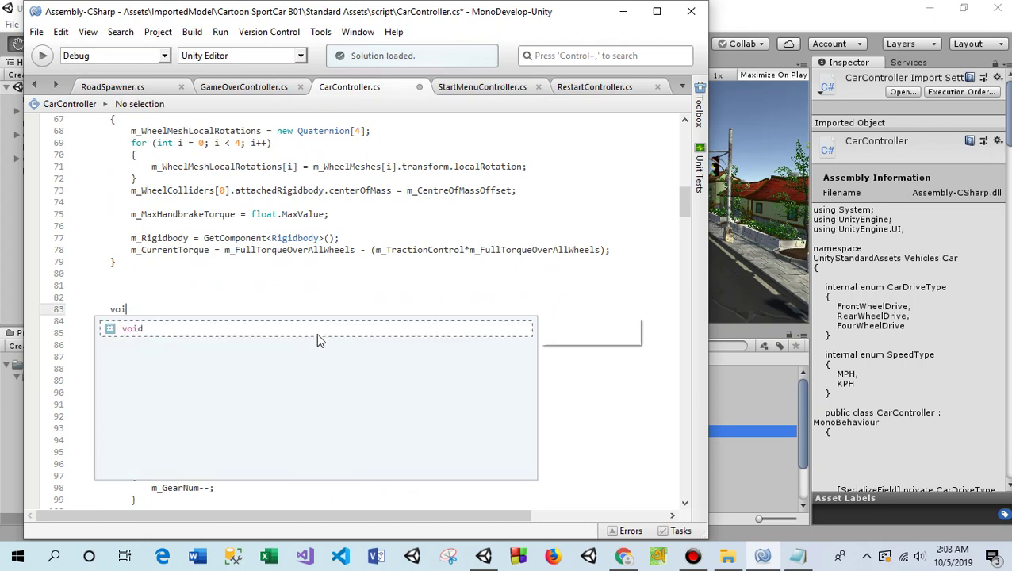
pyautogui.write('d Update(')
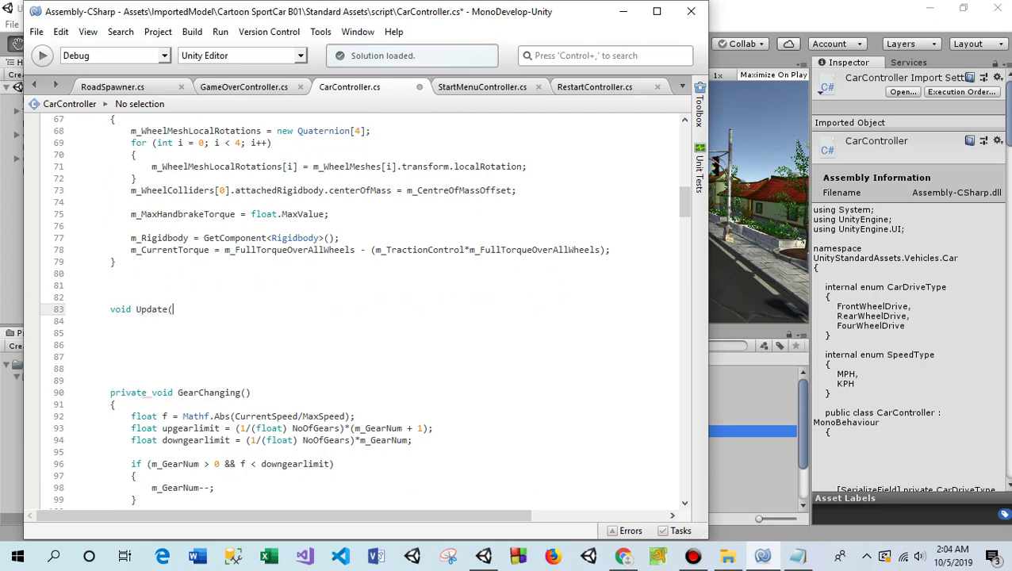
pyautogui.write('){')
pyautogui.press('Return')
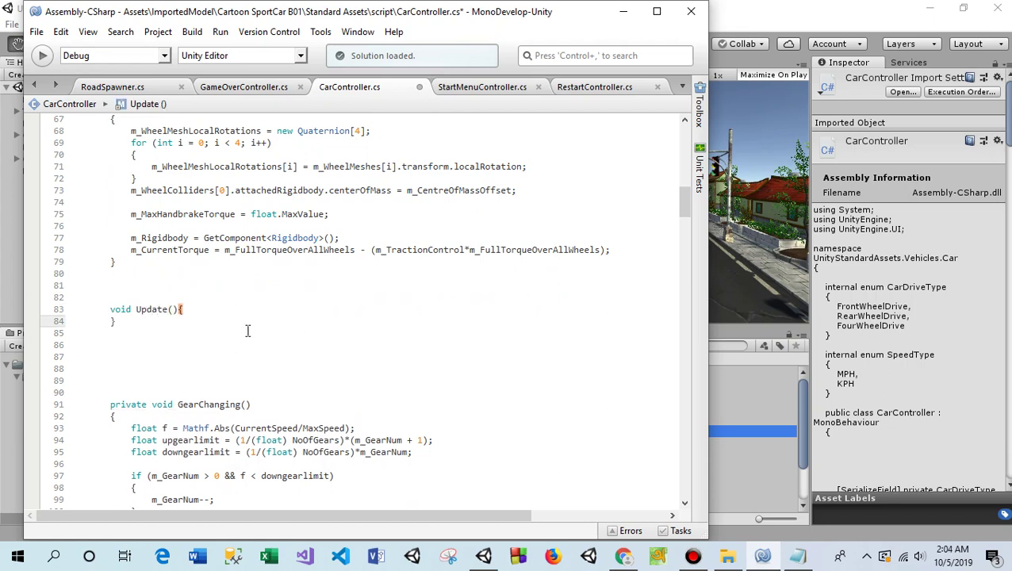
pyautogui.click(242, 309)
pyautogui.press('Return')
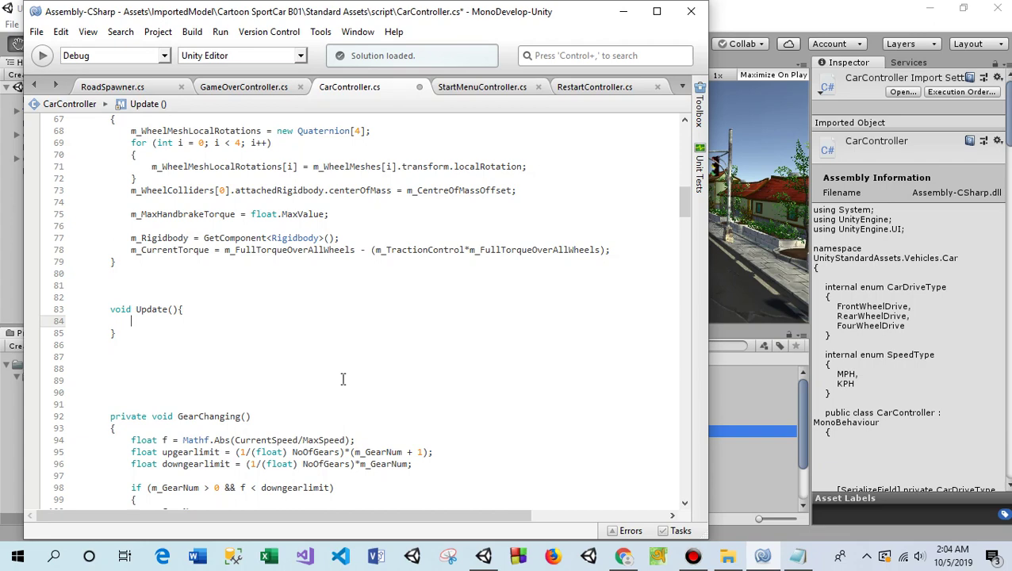
# Write 'float myScore = score + CurrentSpeed * Time.deltaTime;' as the first line of Update.
pyautogui.write('floa')
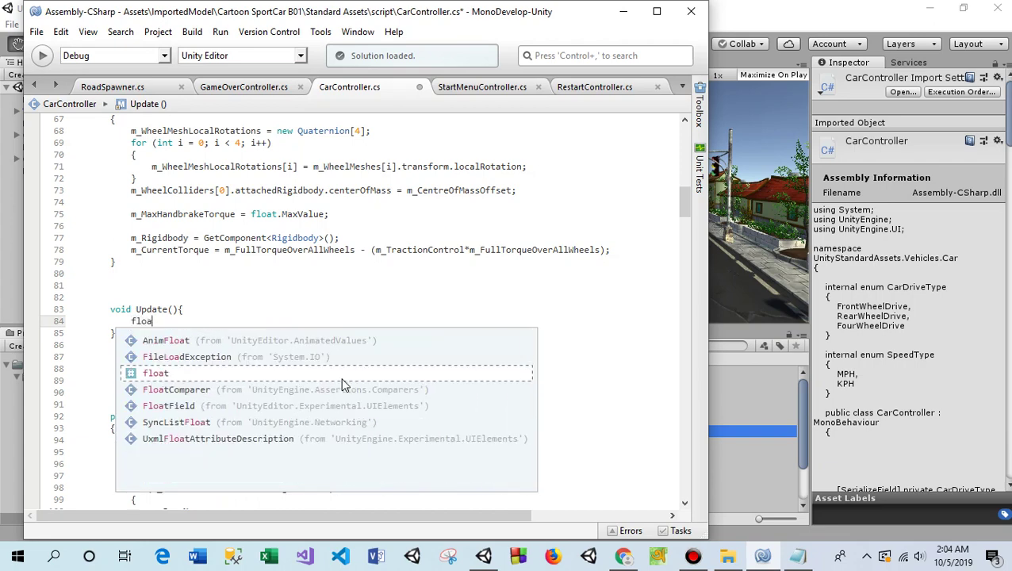
pyautogui.write('t m')
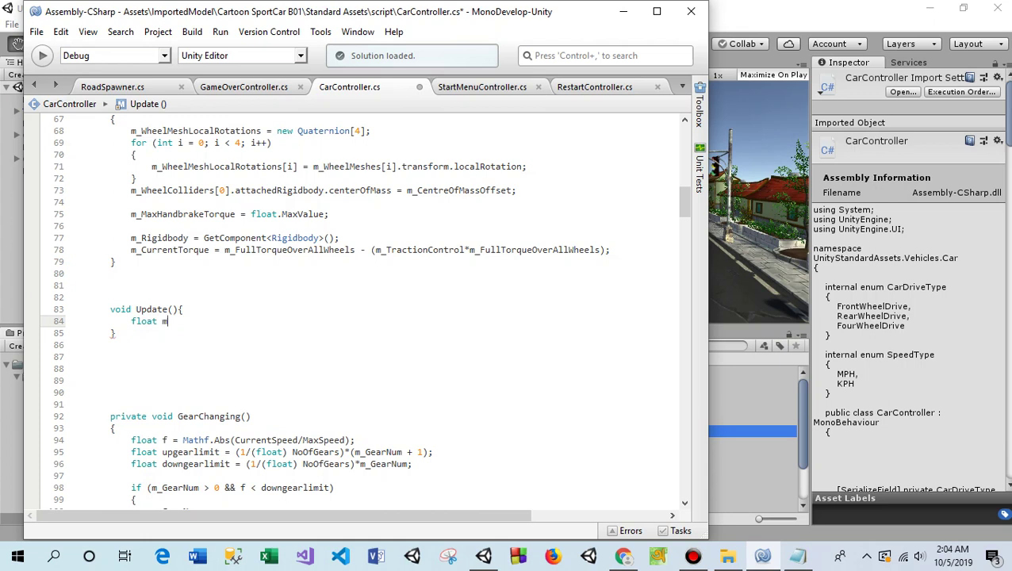
pyautogui.write('yScore = ')
pyautogui.write('sc')
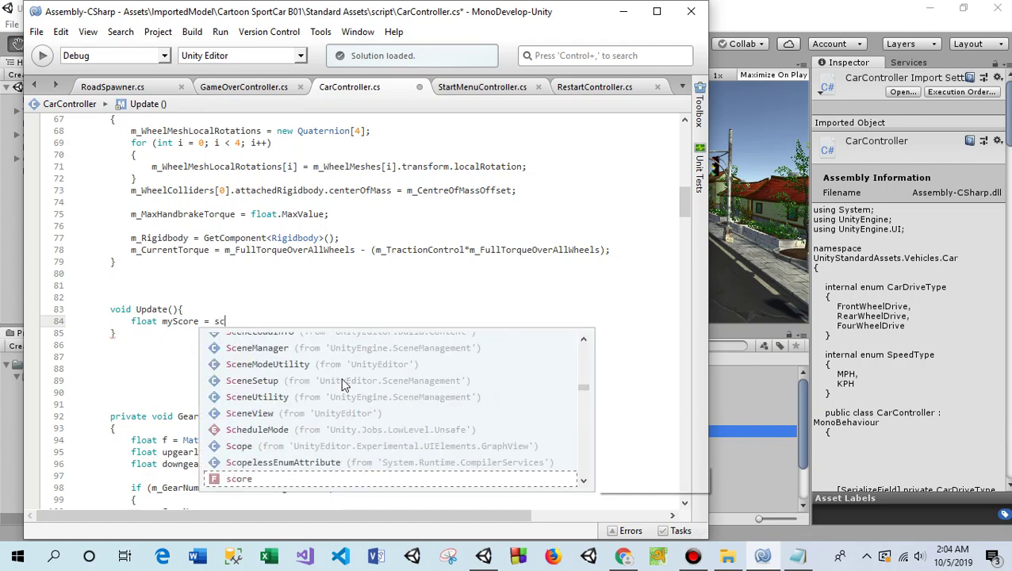
pyautogui.press('Escape')
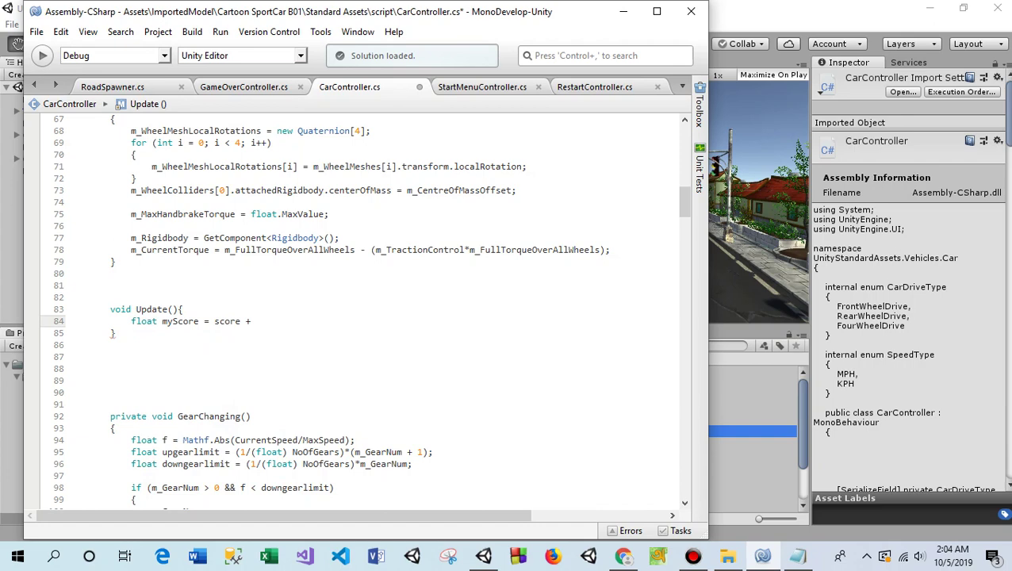
pyautogui.write('curre')
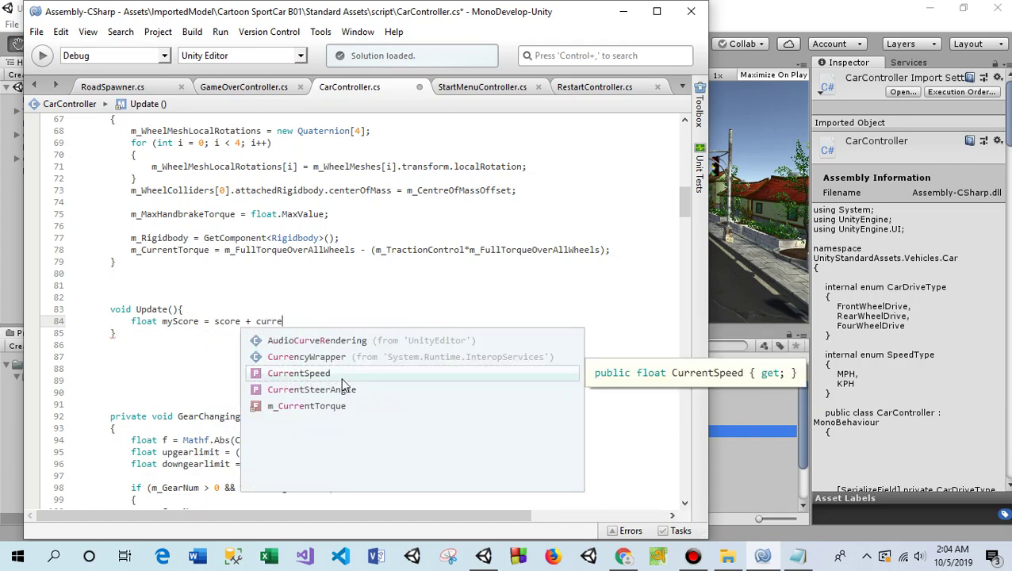
pyautogui.press('Return')
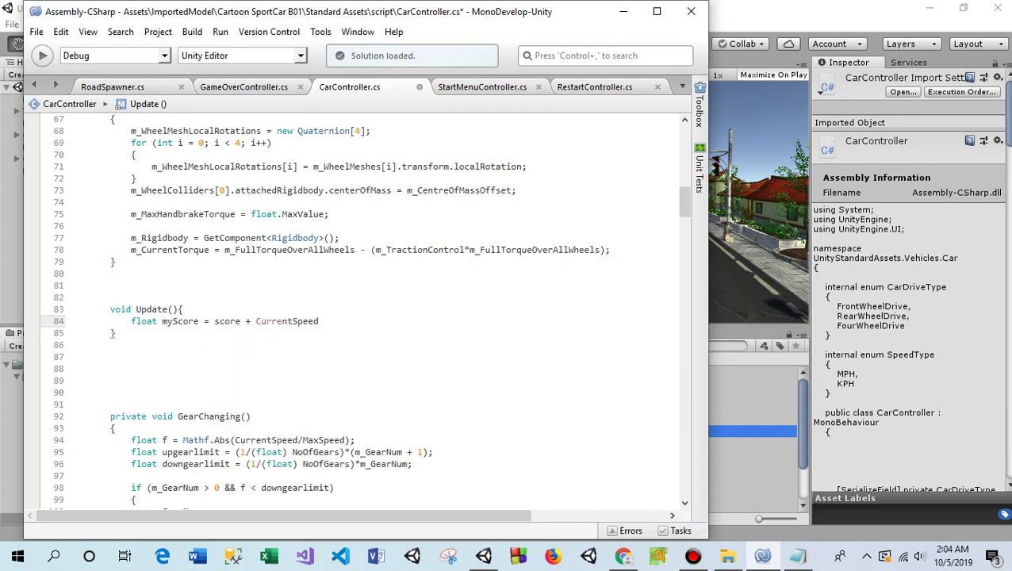
pyautogui.write('* Time')
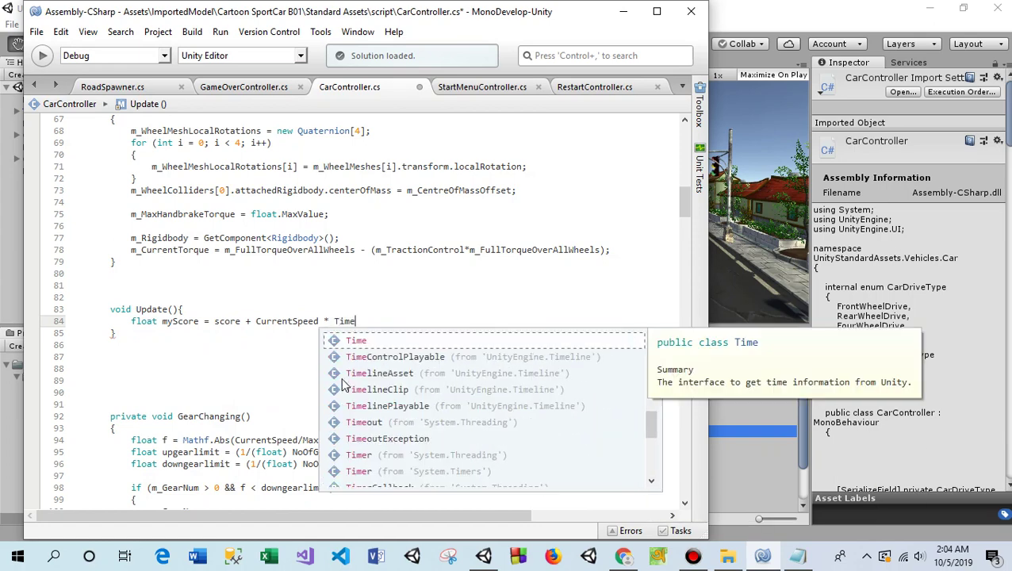
pyautogui.write('.de')
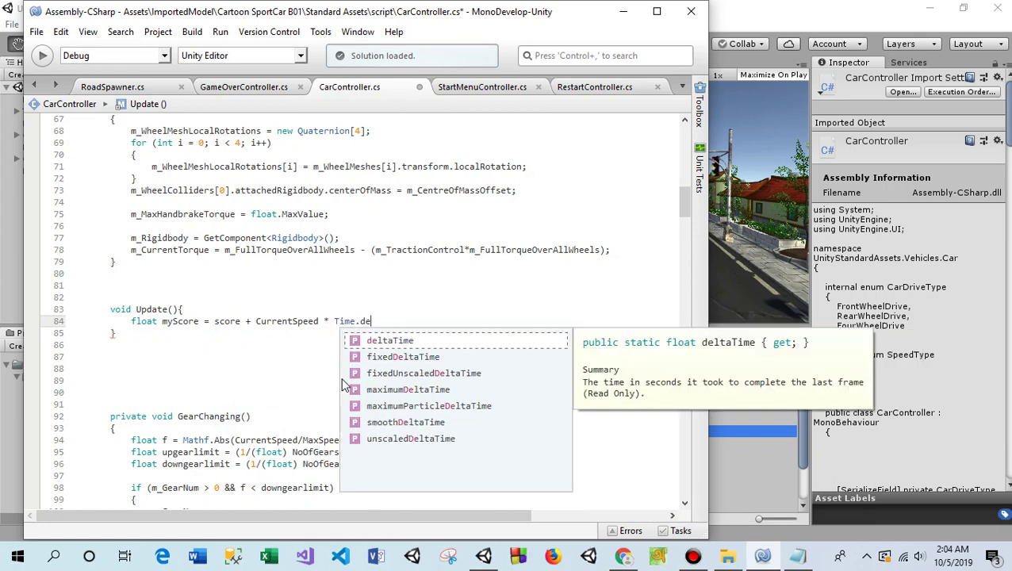
pyautogui.press('Return')
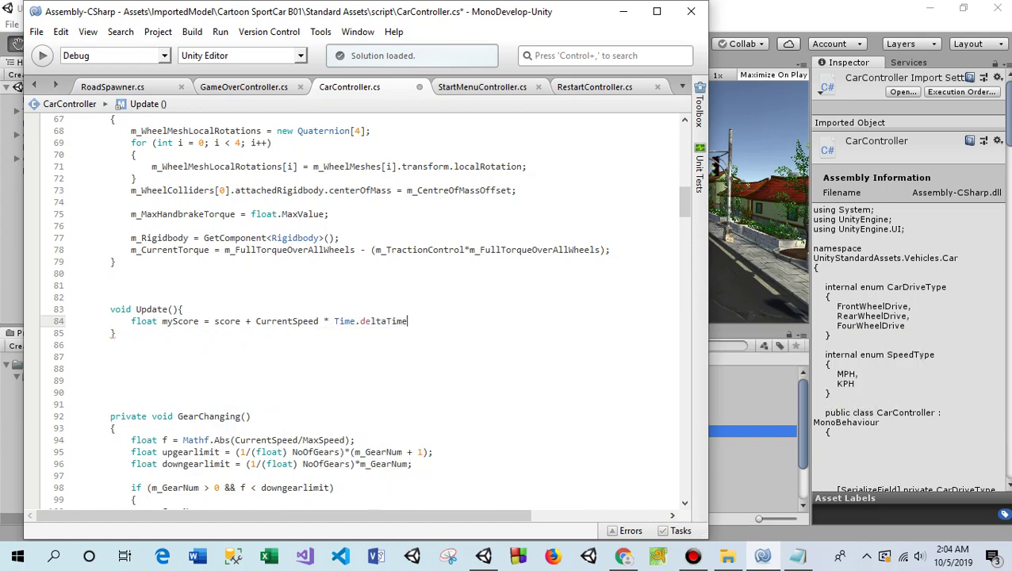
pyautogui.write(';')
pyautogui.scroll(1, 265, 341)
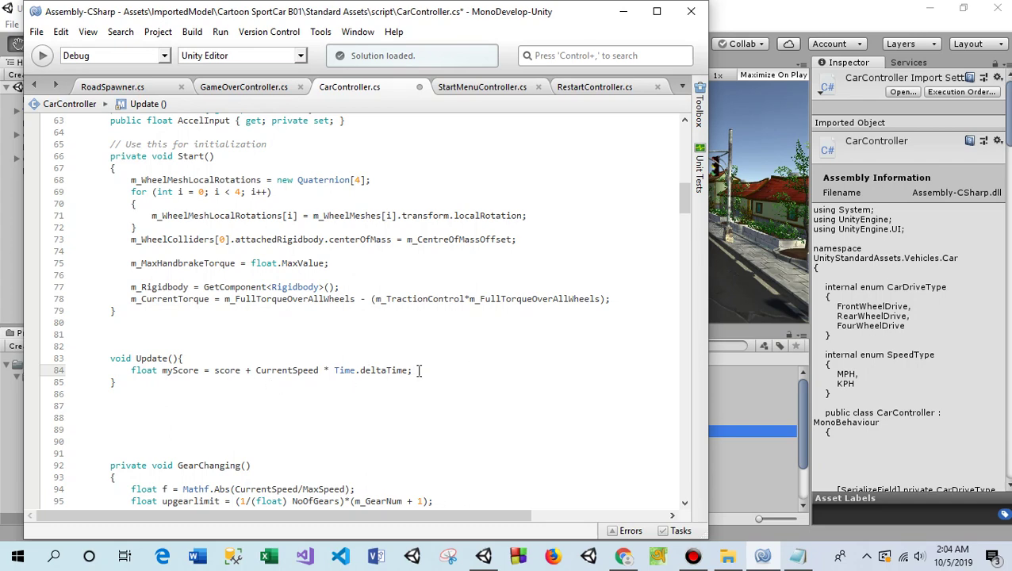
# Add a new line 85 in Update assigning 'score = myScore;'.
pyautogui.moveTo(411, 370); pyautogui.dragTo(262, 370)
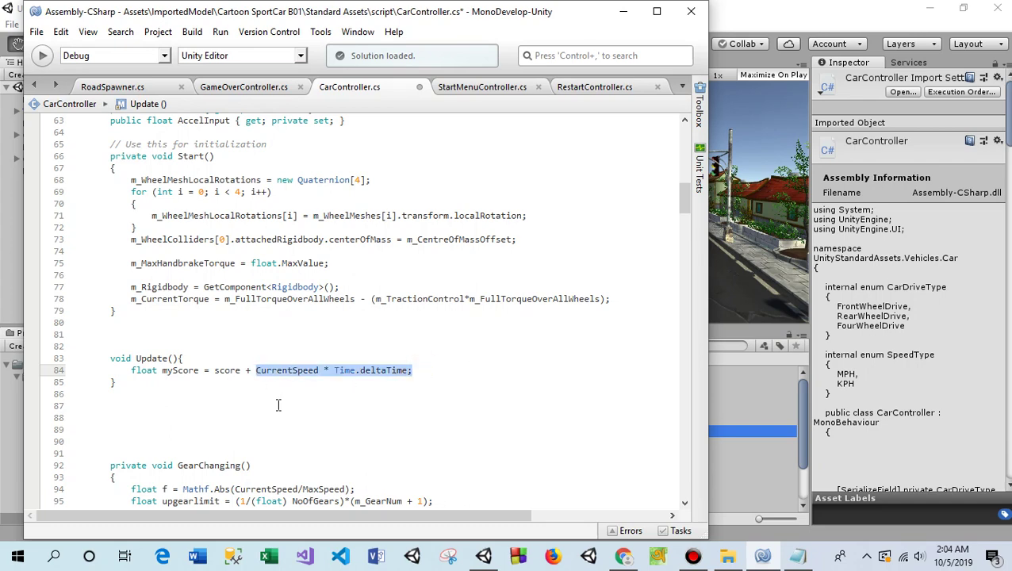
pyautogui.scroll(5, 251, 278)
pyautogui.scroll(5, 251, 278)
pyautogui.scroll(7, 179, 279)
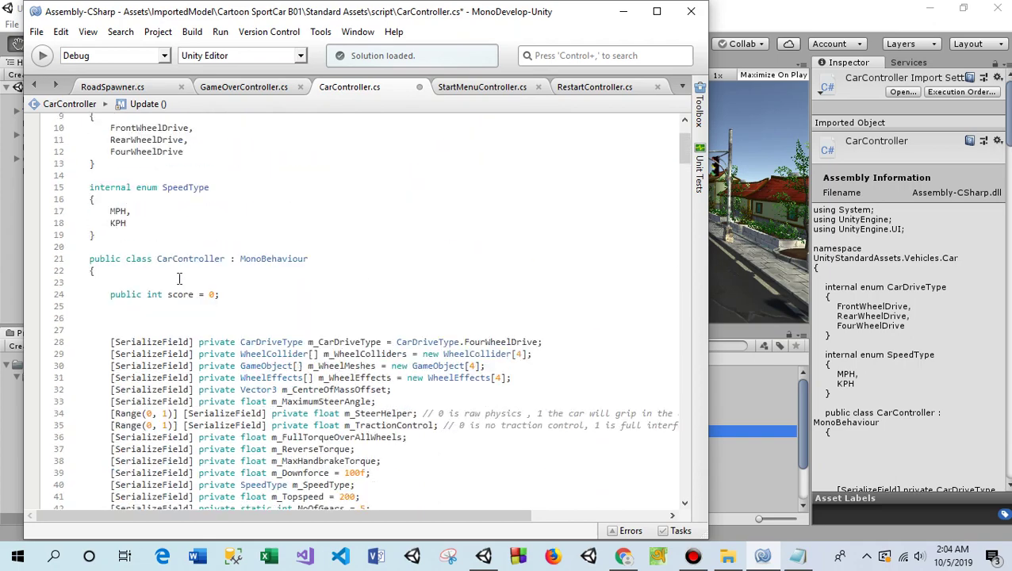
pyautogui.scroll(-4, 247, 292)
pyautogui.scroll(-6, 254, 317)
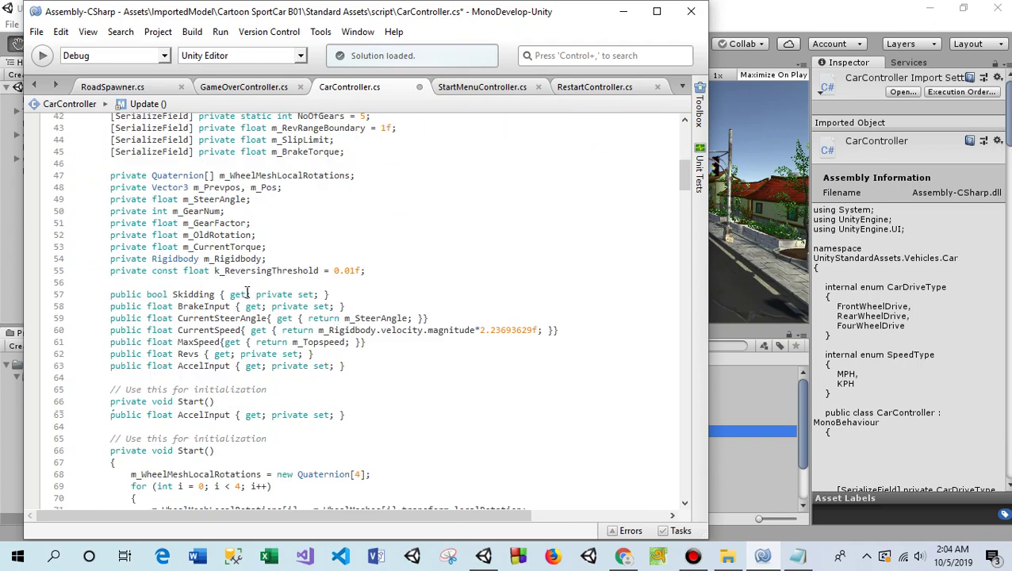
pyautogui.scroll(-7, 269, 341)
pyautogui.scroll(-1, 288, 366)
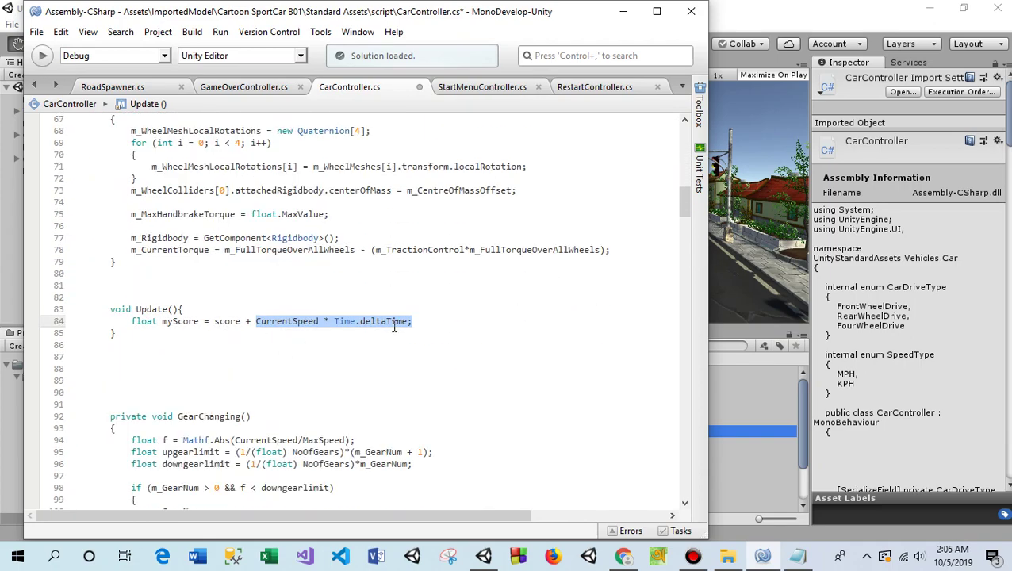
pyautogui.click(428, 321)
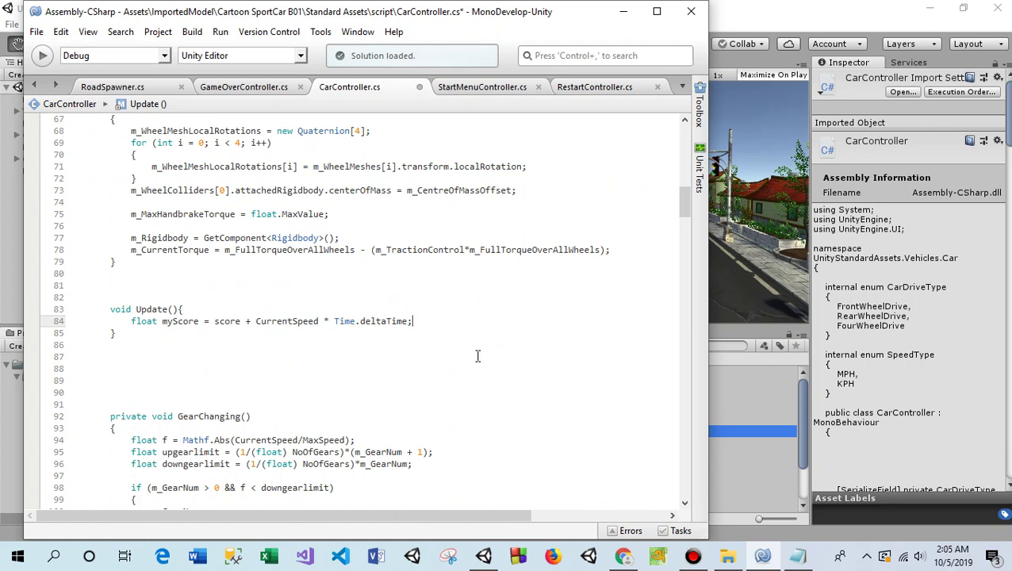
pyautogui.press('Return')
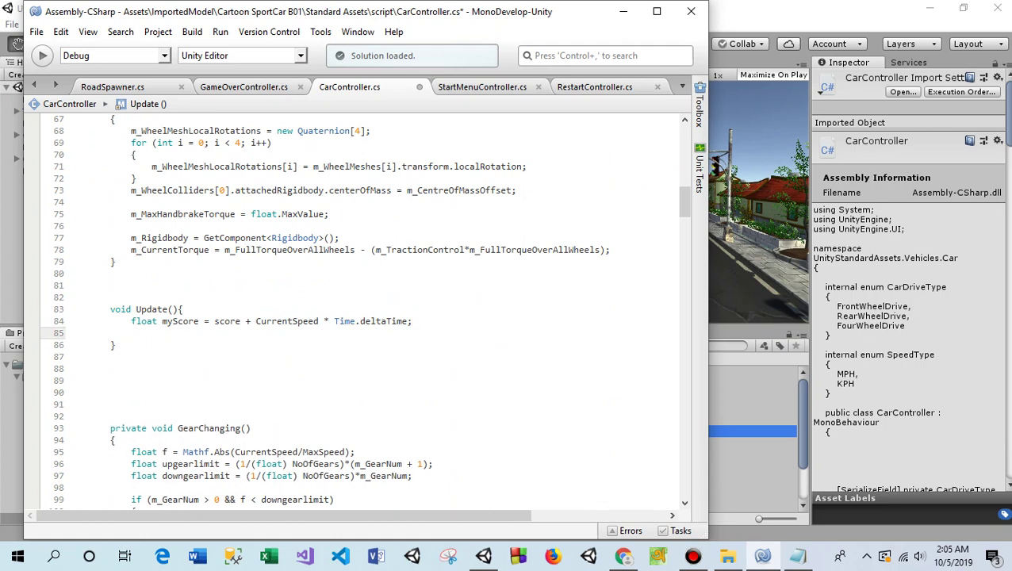
pyautogui.write('score = ')
pyautogui.write('mySc')
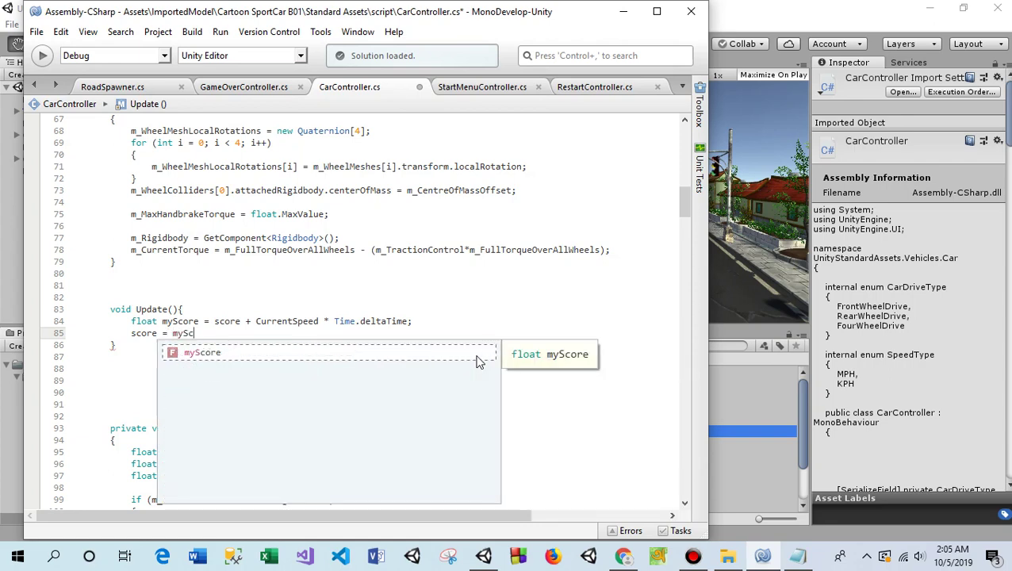
pyautogui.press('Return')
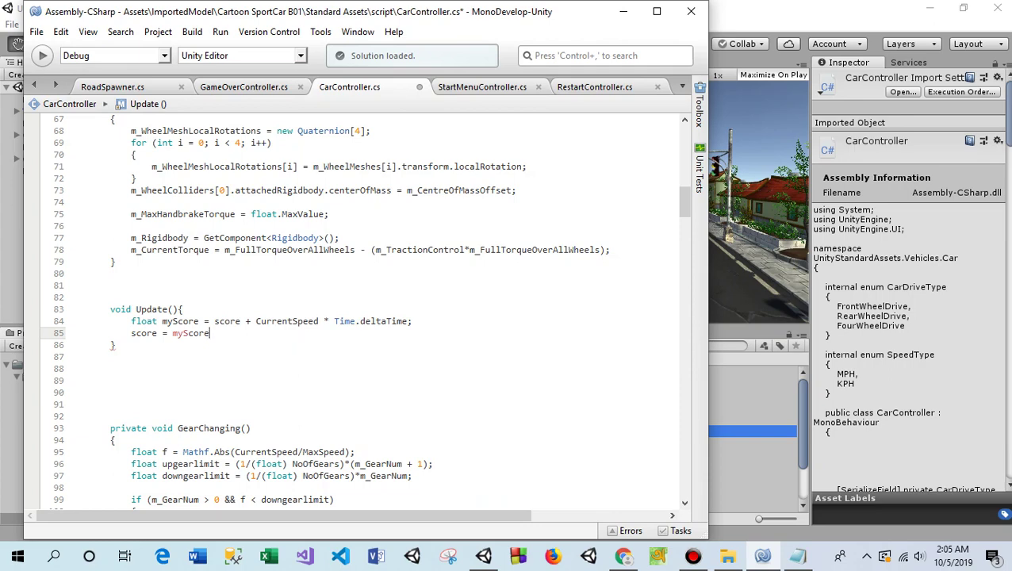
pyautogui.write(';')
# Change the assignment to 'score = Mathf.RoundToInt(myScore);'.
pyautogui.scroll(10, 151, 331)
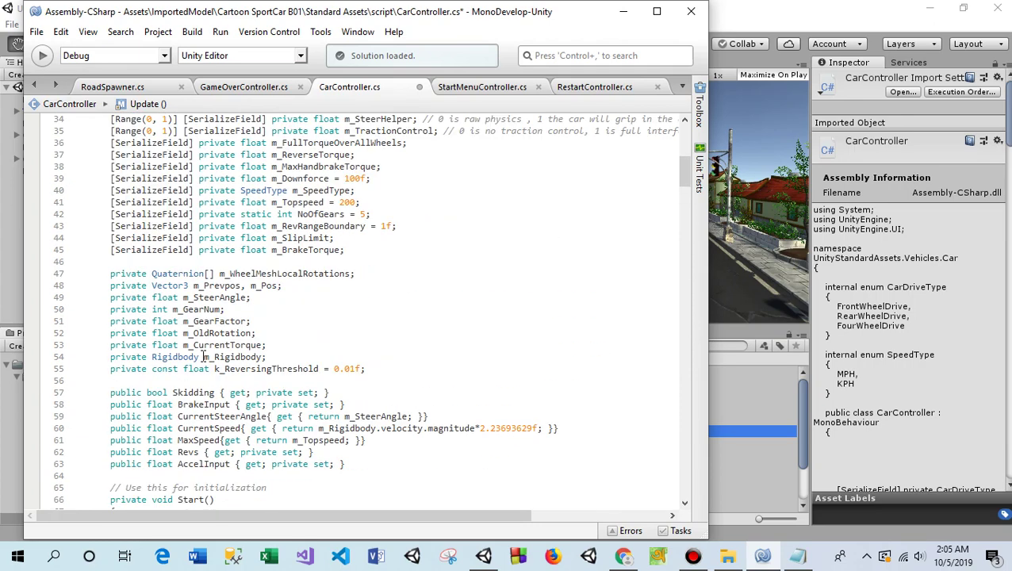
pyautogui.scroll(10, 139, 337)
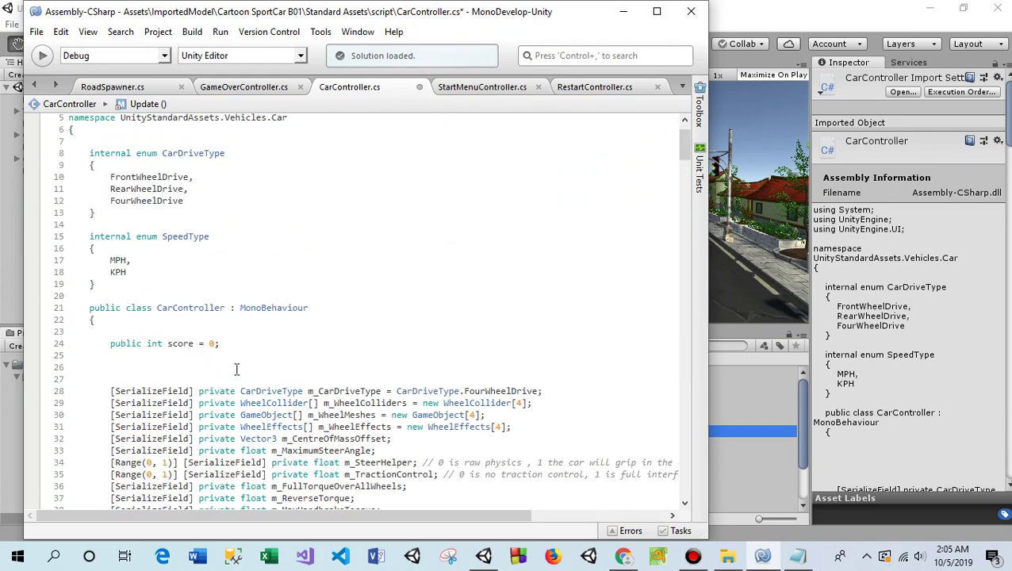
pyautogui.scroll(-3, 236, 369)
pyautogui.scroll(-3, 236, 369)
pyautogui.scroll(-4, 235, 369)
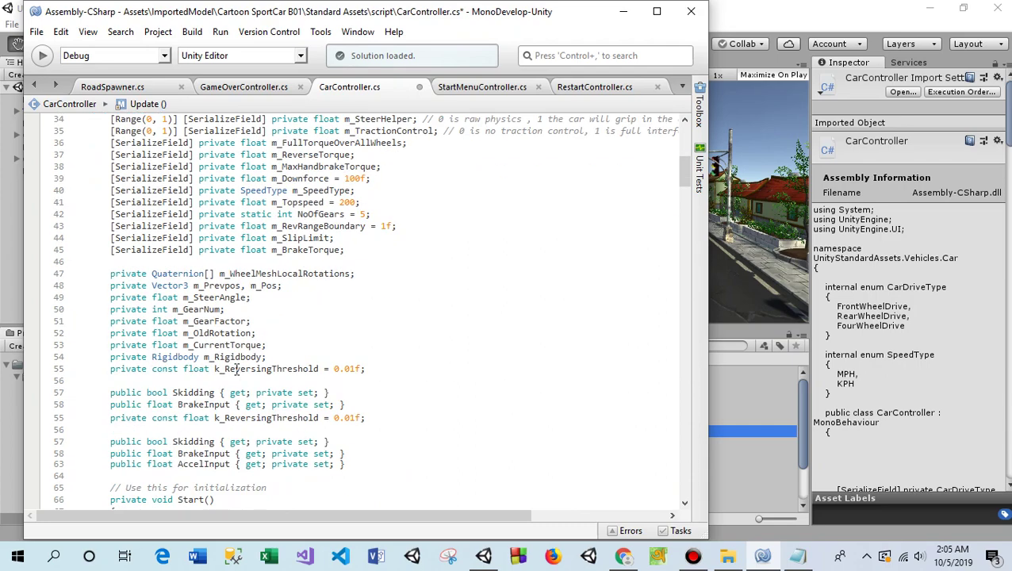
pyautogui.scroll(-6, 236, 369)
pyautogui.scroll(-3, 236, 369)
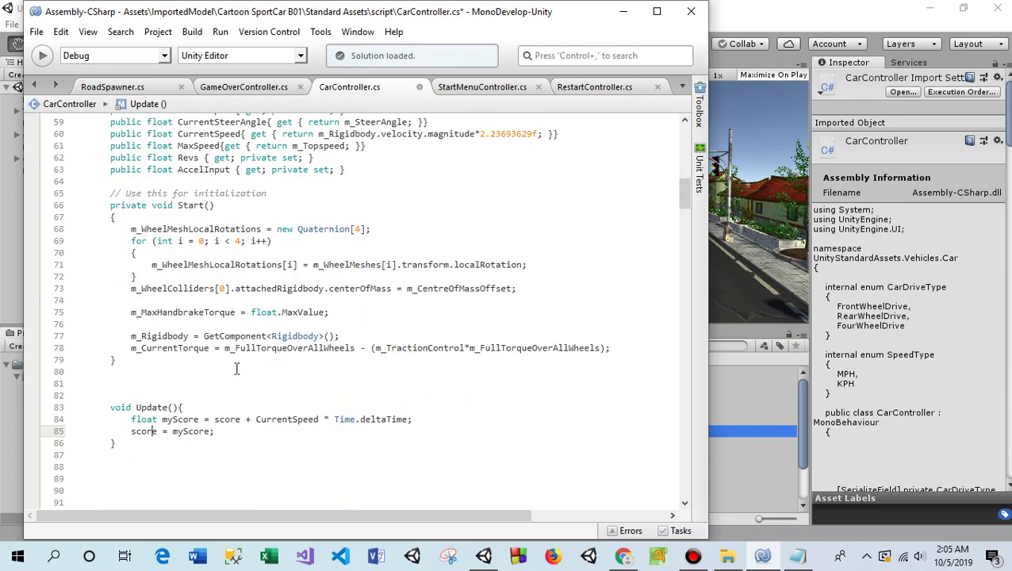
pyautogui.scroll(-3, 206, 369)
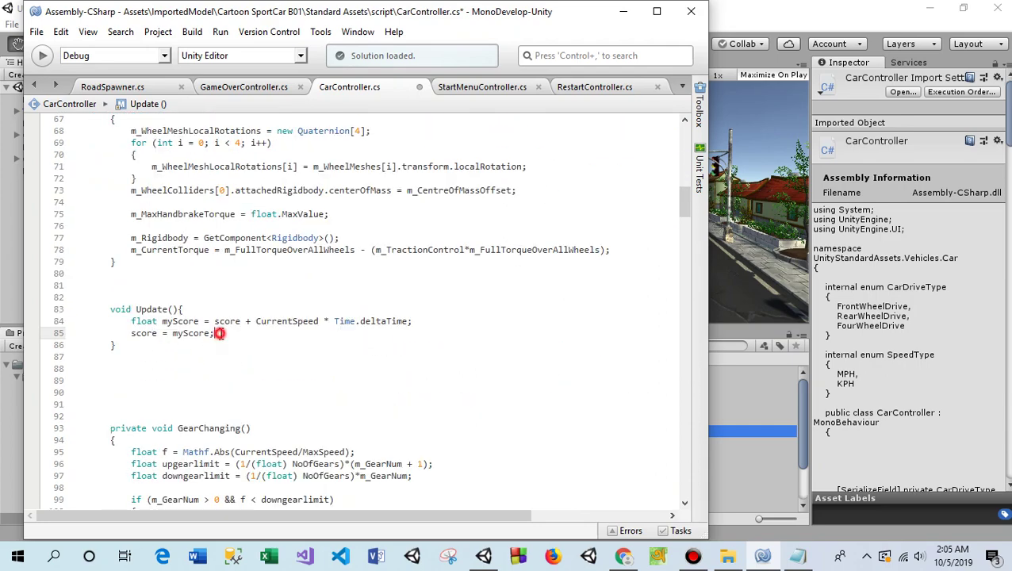
pyautogui.moveTo(215, 333); pyautogui.dragTo(172, 333)
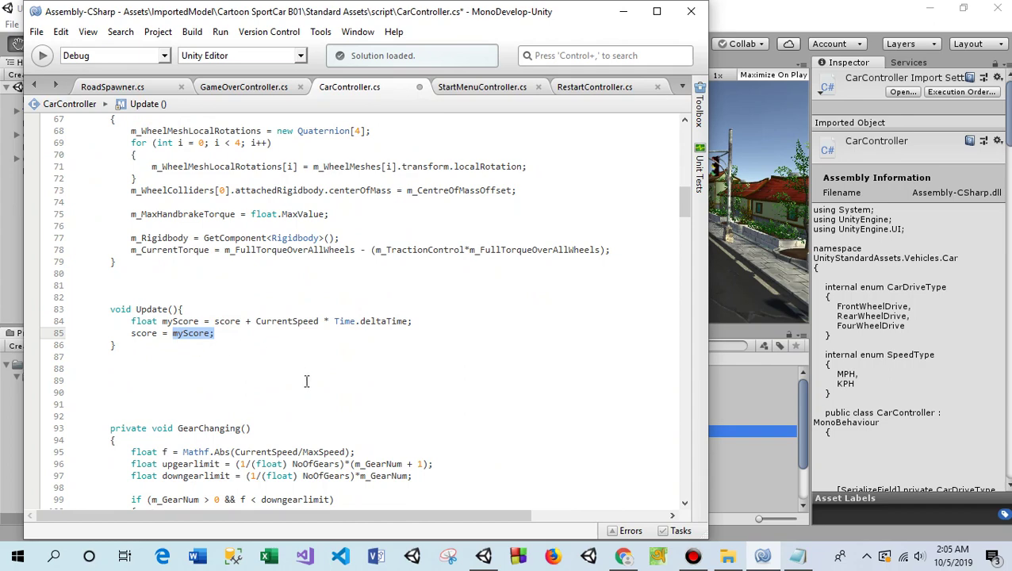
pyautogui.write('Ma')
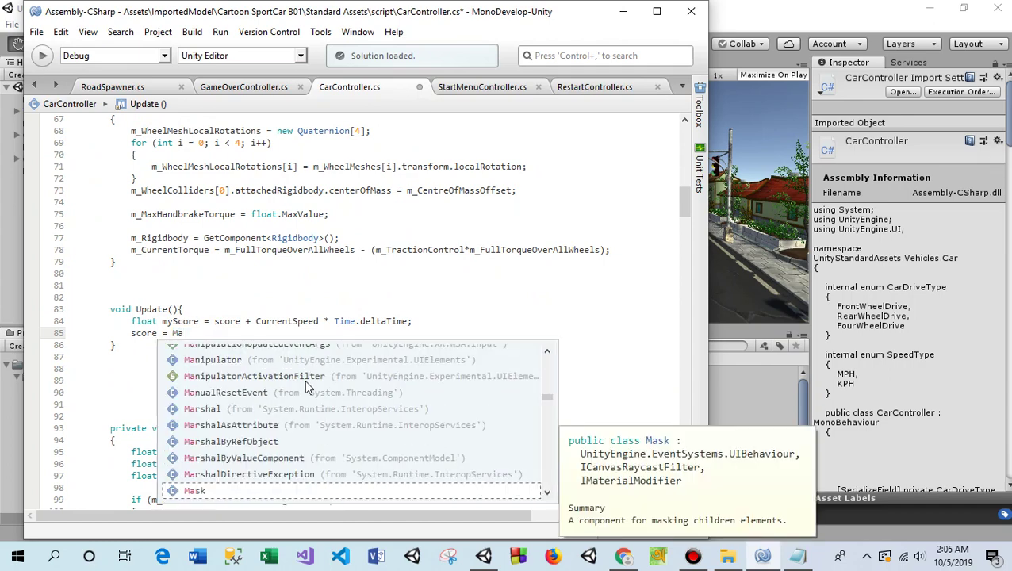
pyautogui.write('th')
pyautogui.press('Down')
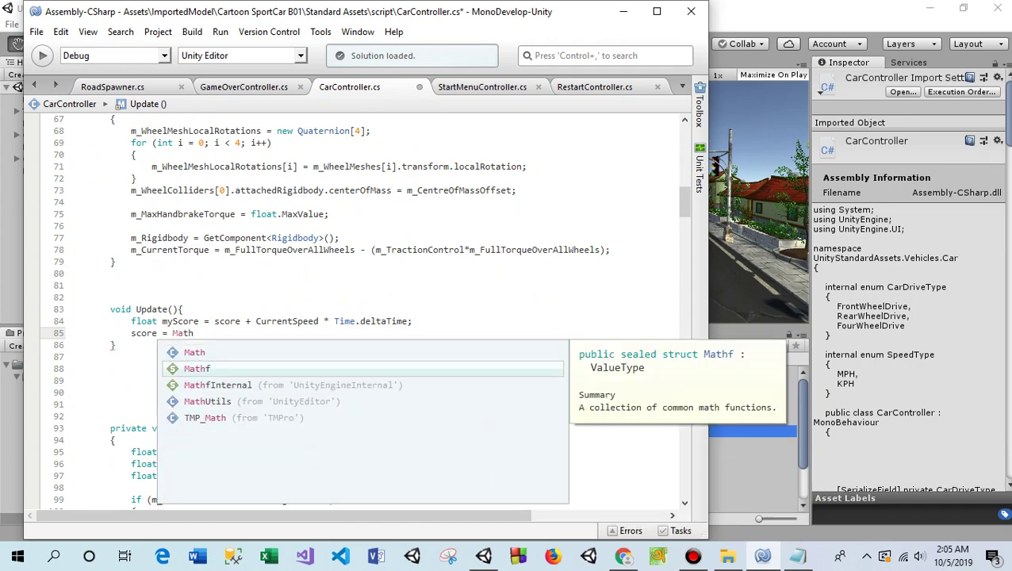
pyautogui.write('f.')
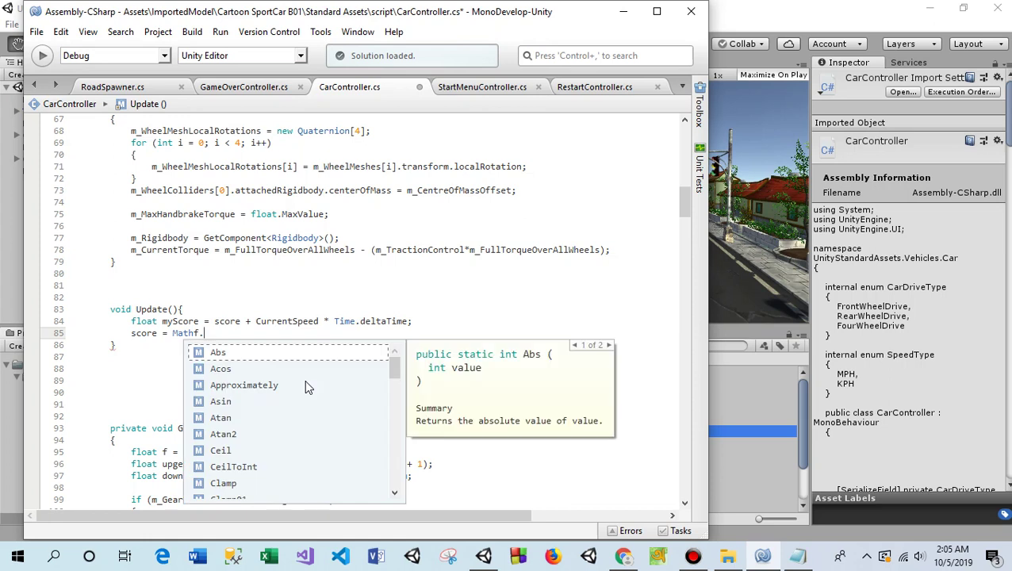
pyautogui.write('ro')
pyautogui.press('Escape')
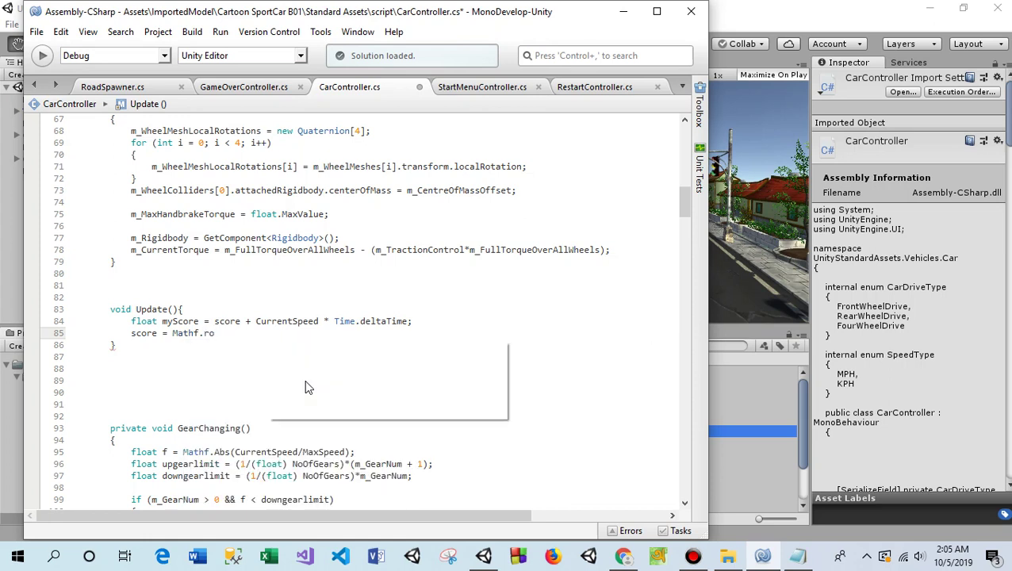
pyautogui.write('(')
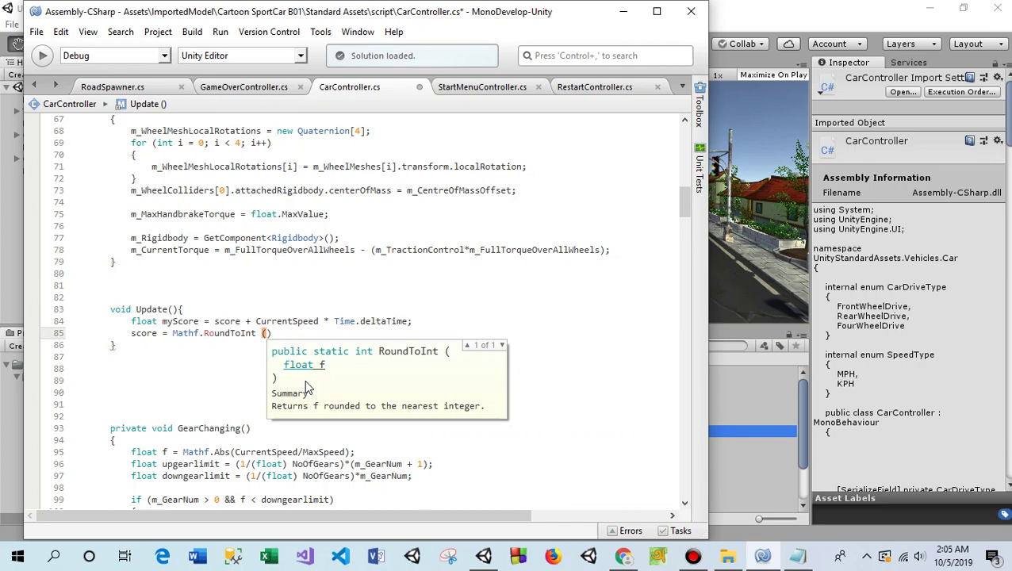
pyautogui.write('my')
pyautogui.press('Return')
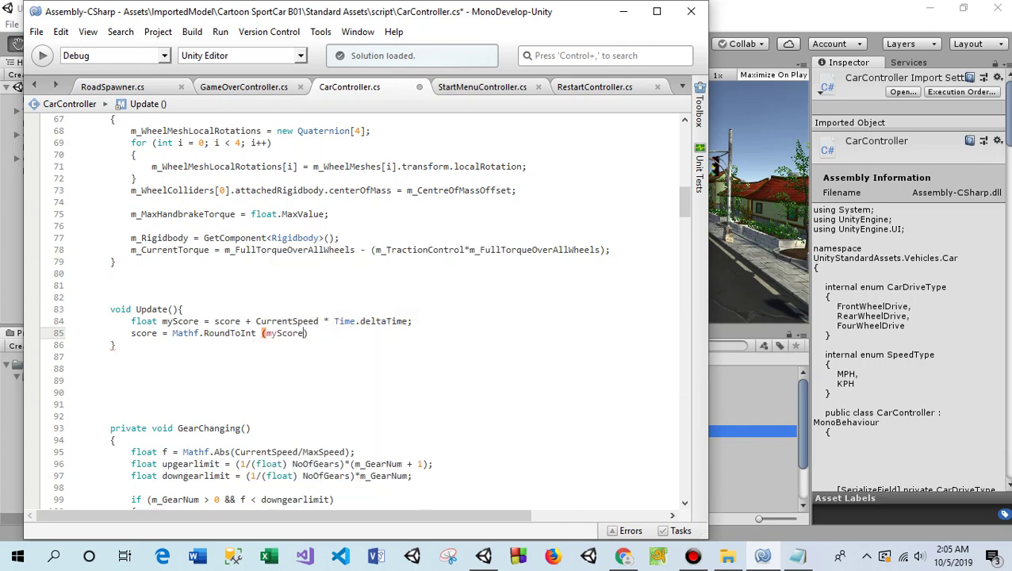
pyautogui.write(';')
# Save CarController.cs and leave the MonoDevelop window.
pyautogui.hotkey('ctrl', 's')
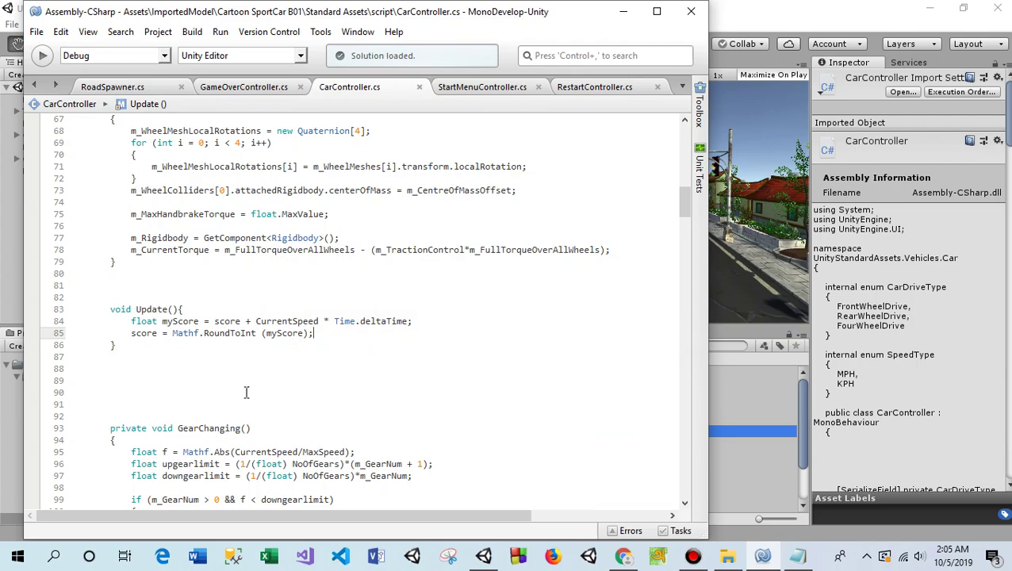
pyautogui.scroll(5, 192, 333)
pyautogui.scroll(7, 192, 333)
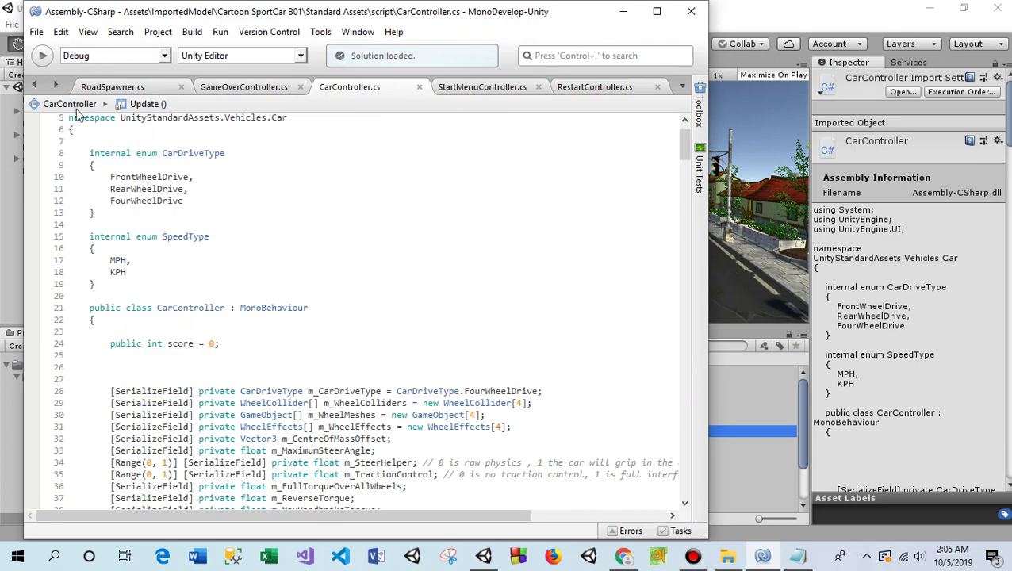
pyautogui.click(37, 33)
# Back in Unity, check the sports car's new Score field in the Car Controller Inspector.
pyautogui.click(469, 201)
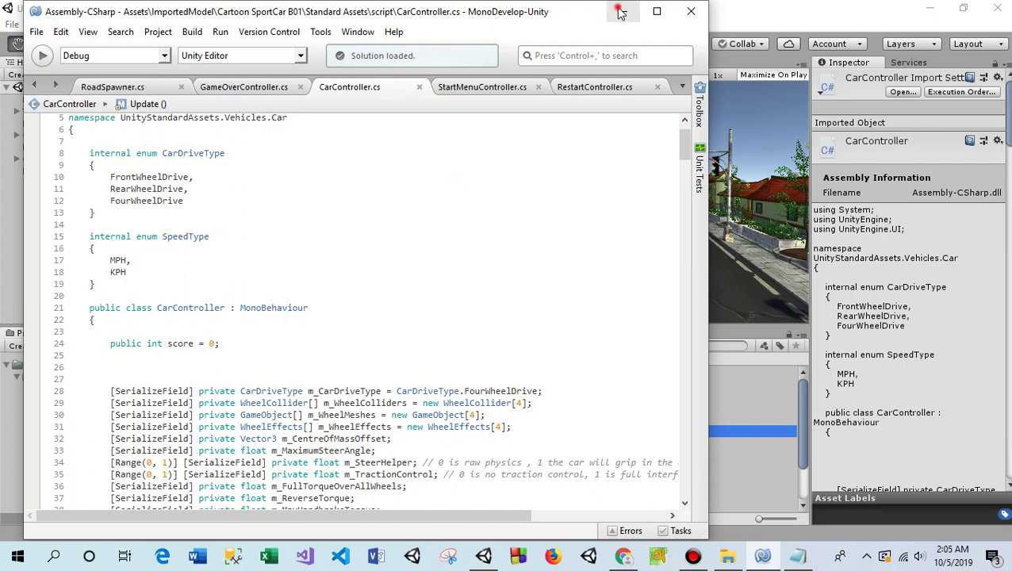
pyautogui.click(623, 11)
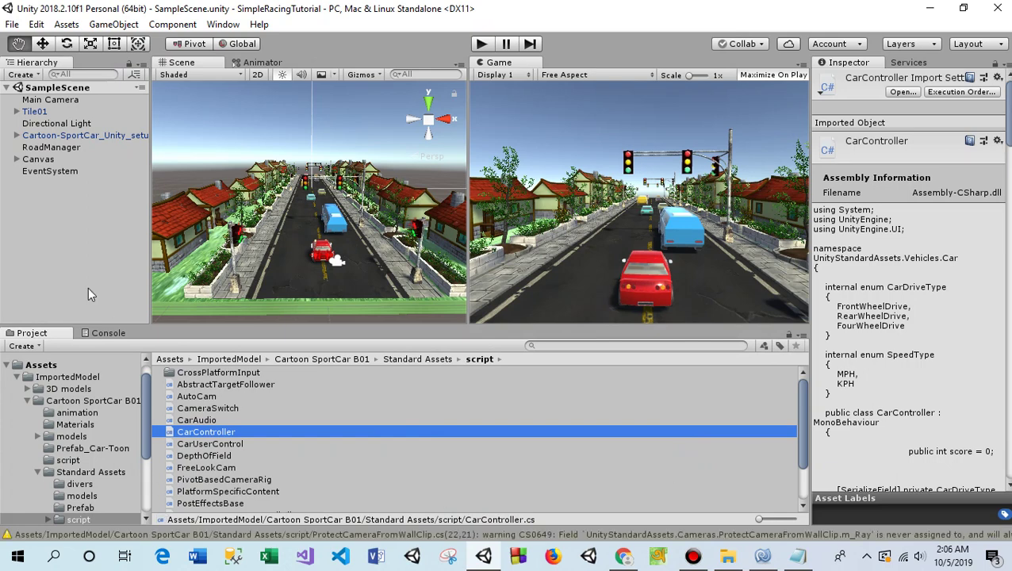
pyautogui.click(56, 136)
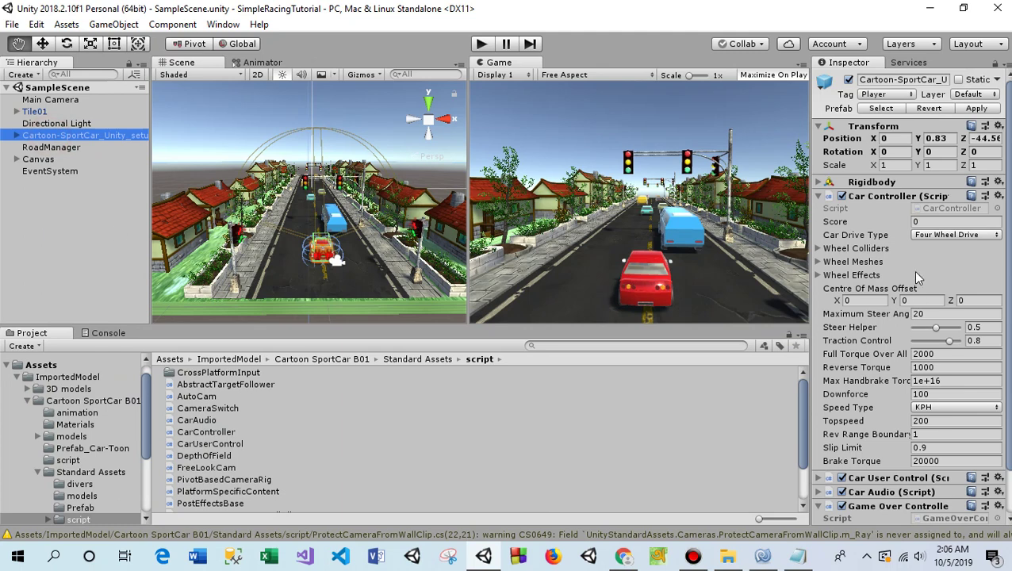
pyautogui.click(929, 221)
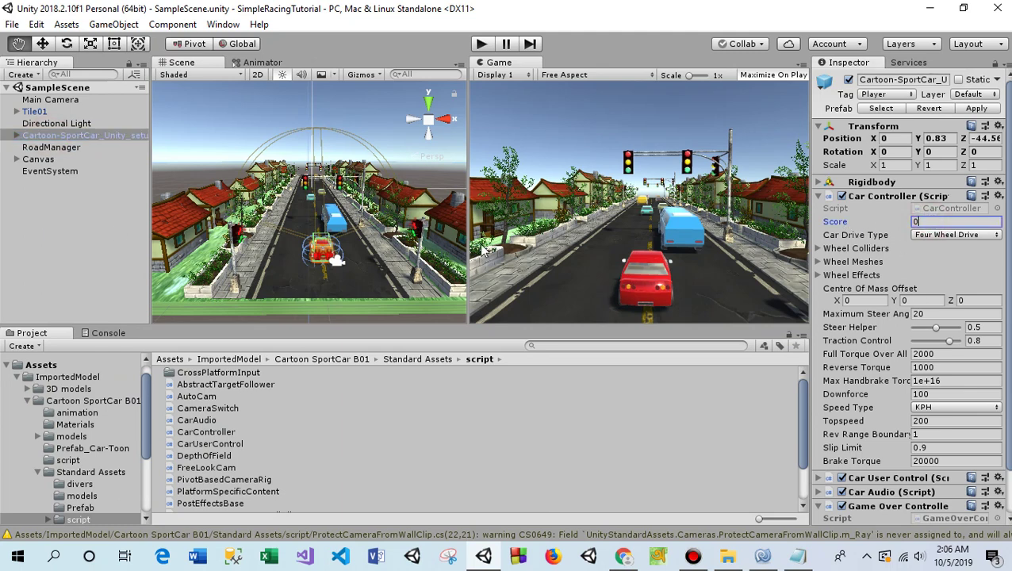
pyautogui.click(748, 76)
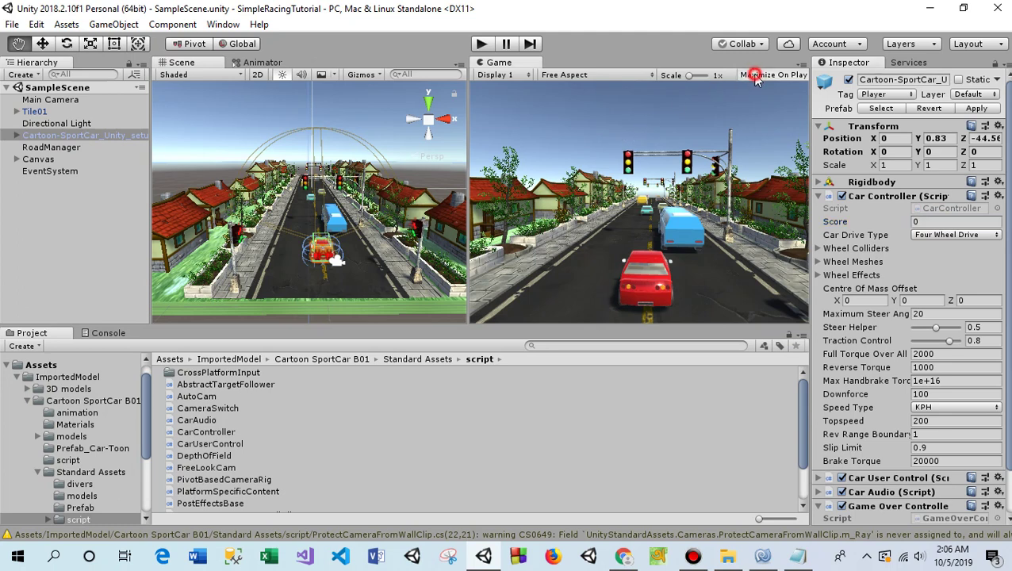
# Play the race to watch Score rise while driving, then stop play mode.
pyautogui.click(482, 44)
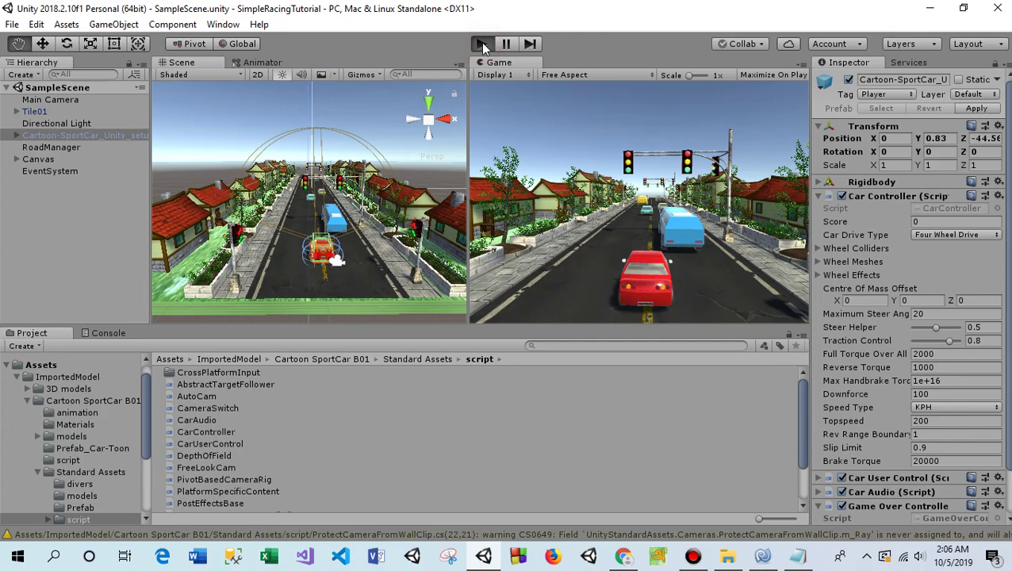
pyautogui.click(482, 44)
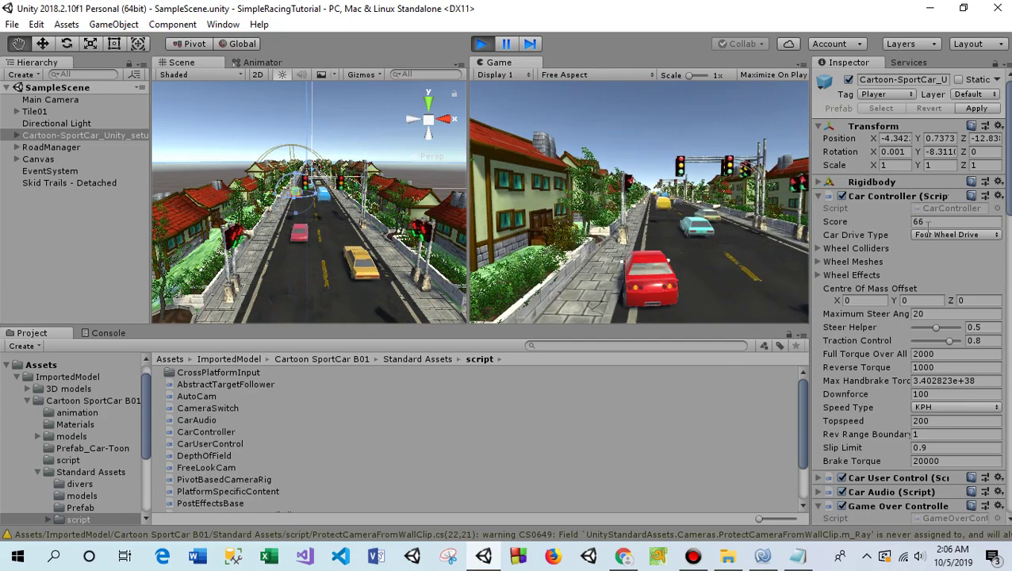
pyautogui.click(487, 40)
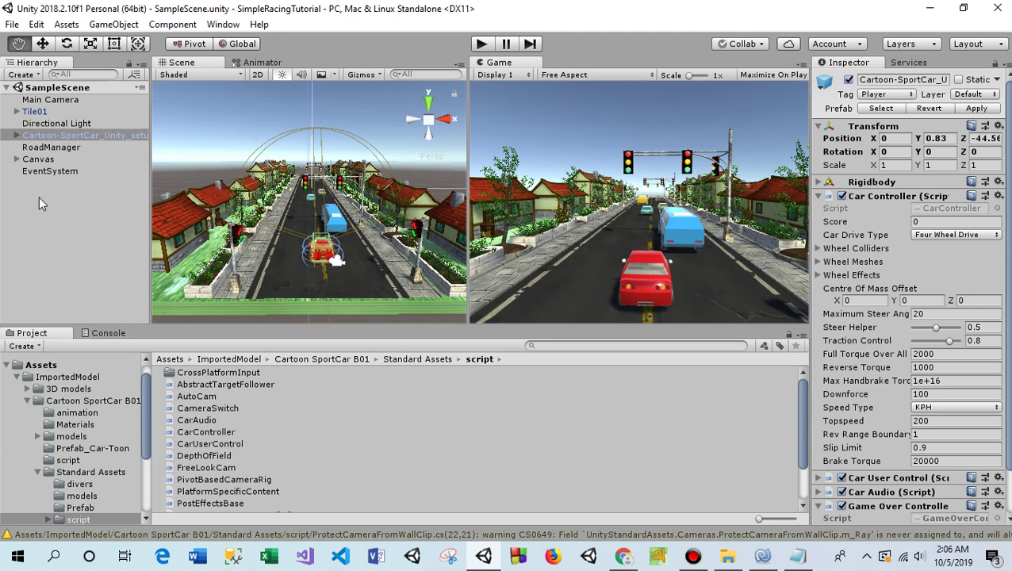
# Create a new UI Text element under the Canvas.
pyautogui.click(17, 159)
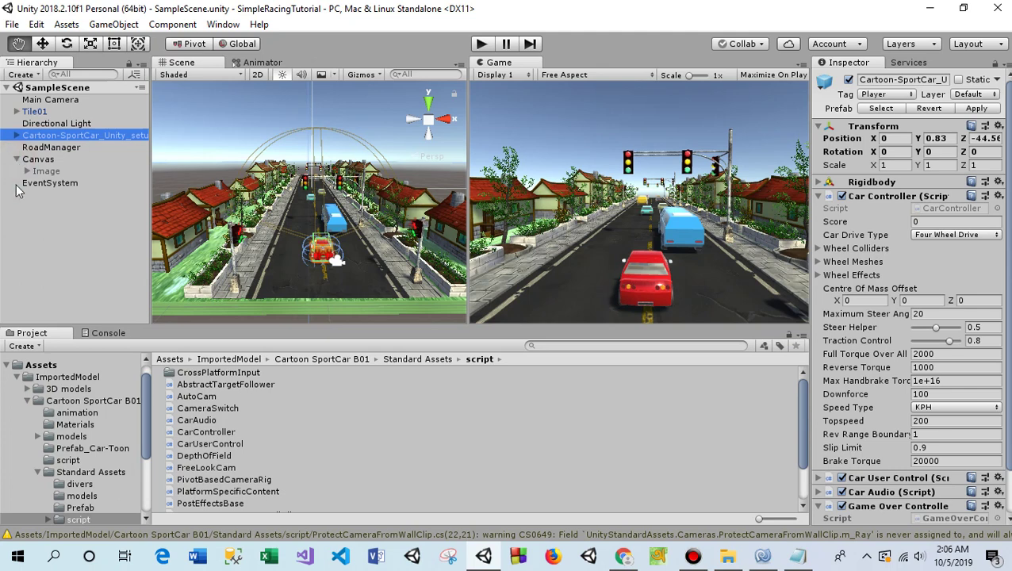
pyautogui.rightClick(42, 161)
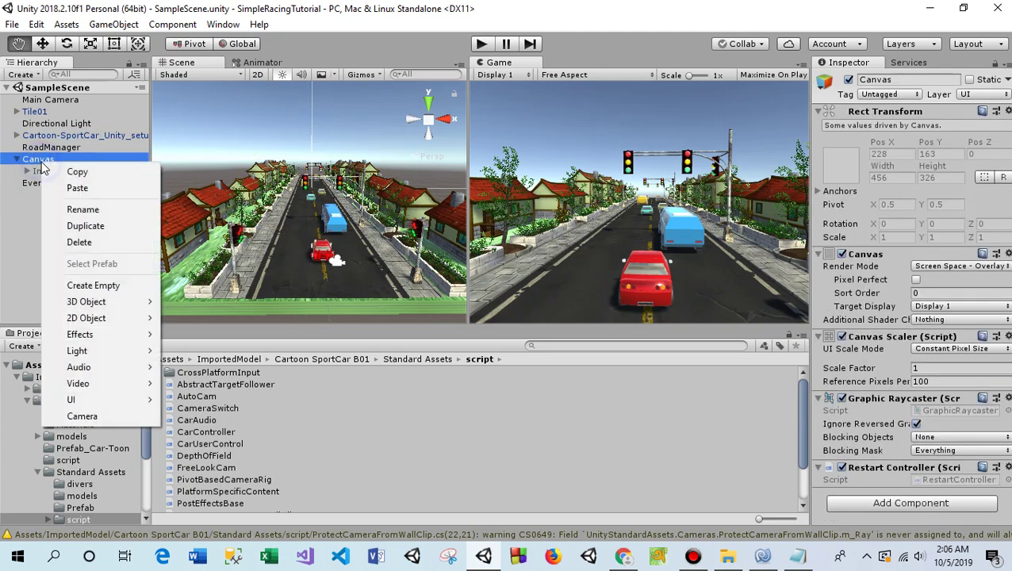
pyautogui.moveTo(98, 405)
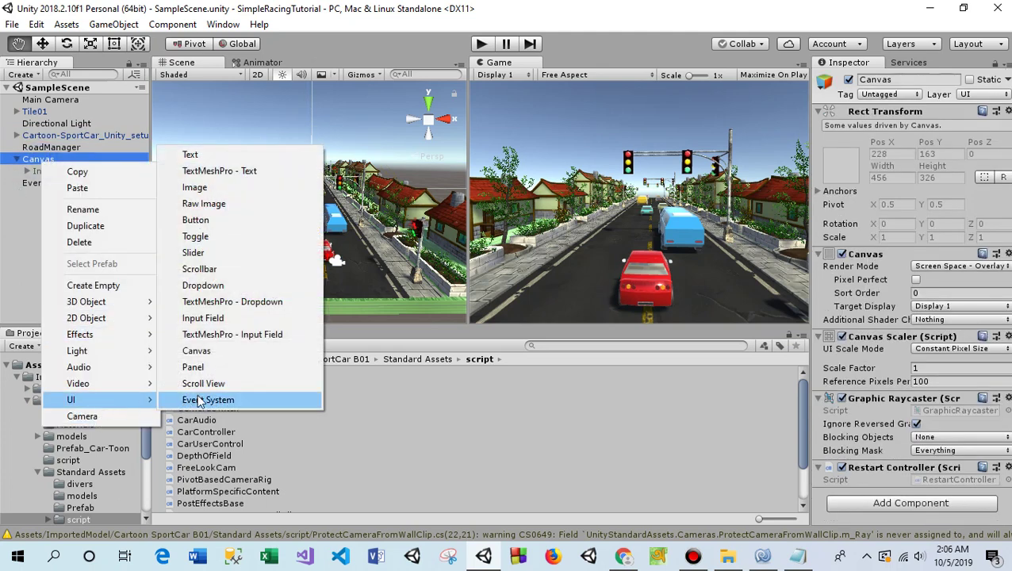
pyautogui.click(206, 155)
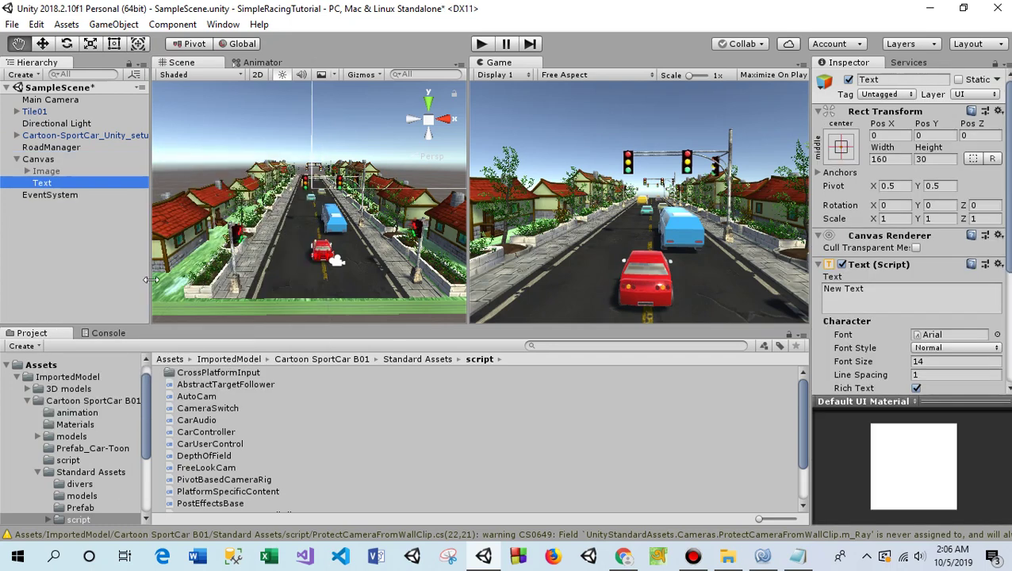
# Rename the text object ScoreText and anchor it middle-centre with position set via Alt.
pyautogui.click(883, 79)
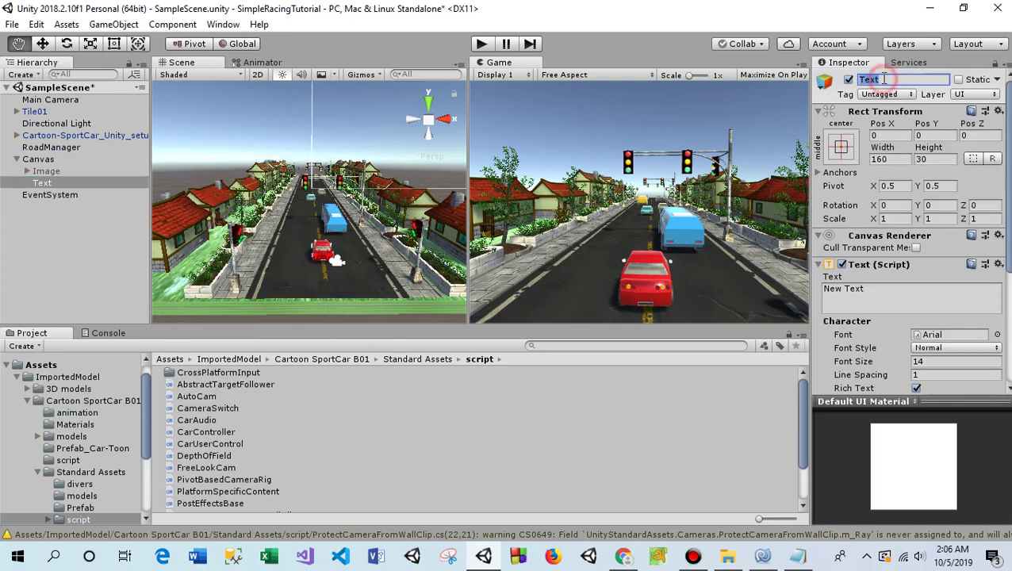
pyautogui.write('S')
pyautogui.write('core')
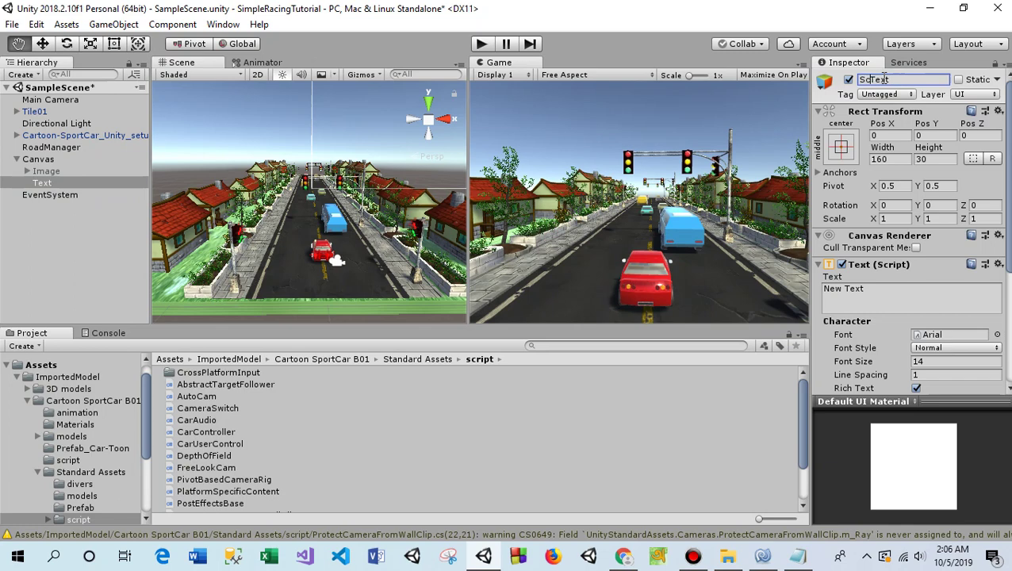
pyautogui.press('Return')
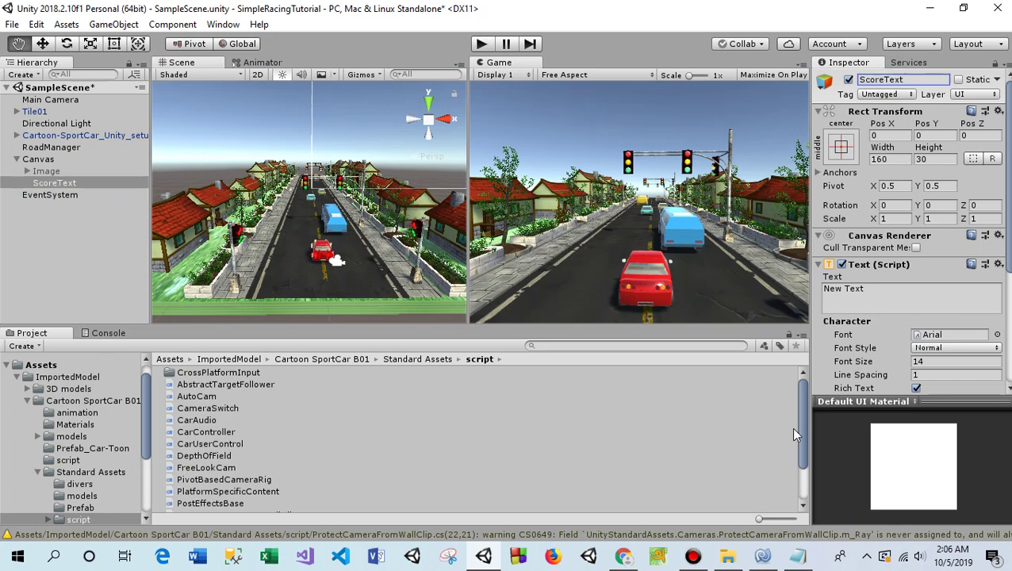
pyautogui.scroll(-3, 961, 204)
pyautogui.scroll(3, 904, 176)
pyautogui.click(842, 147)
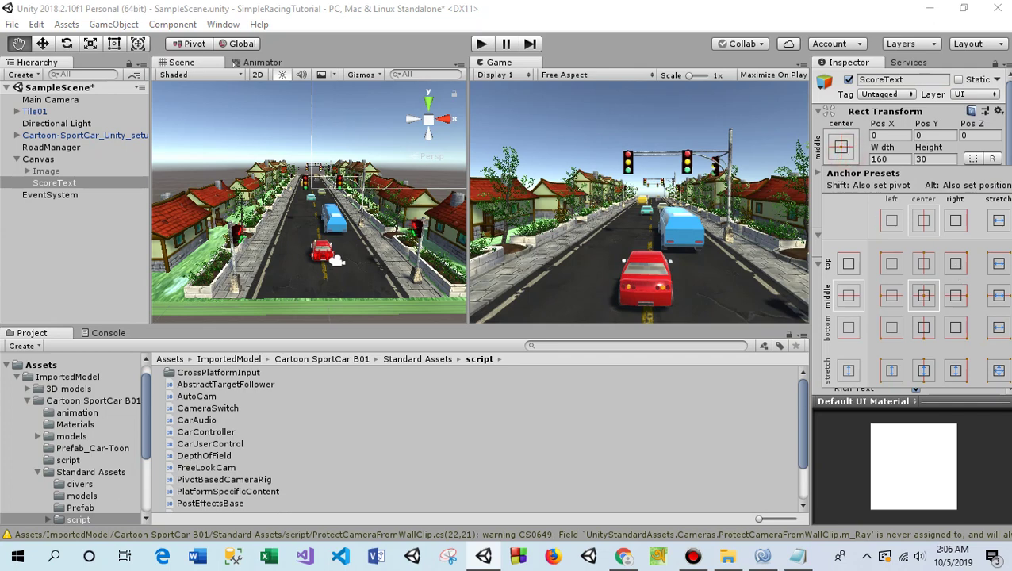
pyautogui.press('alt')
pyautogui.keyDown('alt'); pyautogui.keyDown('shift'); pyautogui.click(927, 296); pyautogui.keyUp('shift'); pyautogui.keyUp('alt')
# Set ScoreText's text to 0 and its font size to 25.
pyautogui.click(52, 183)
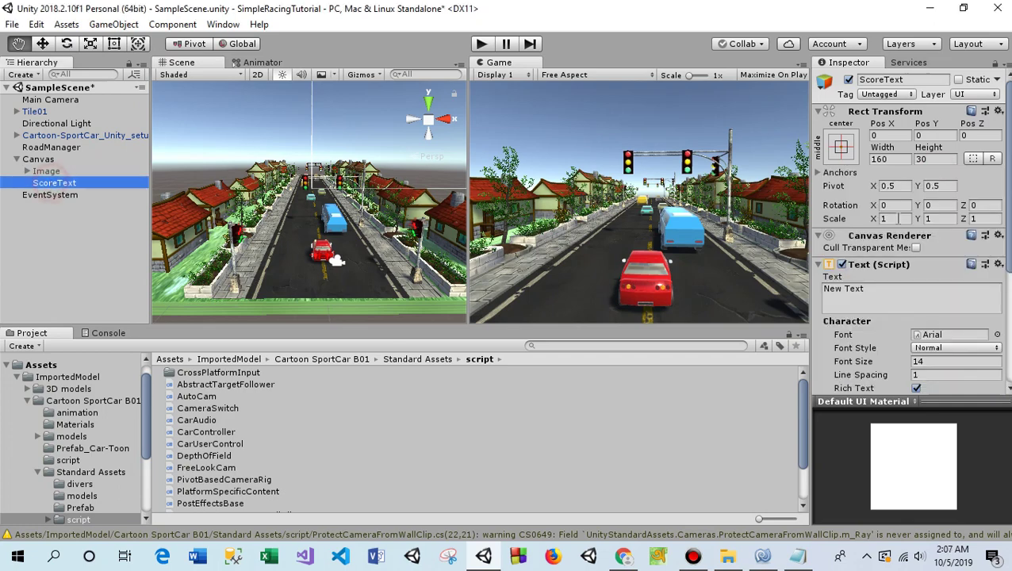
pyautogui.click(879, 288)
pyautogui.write('0')
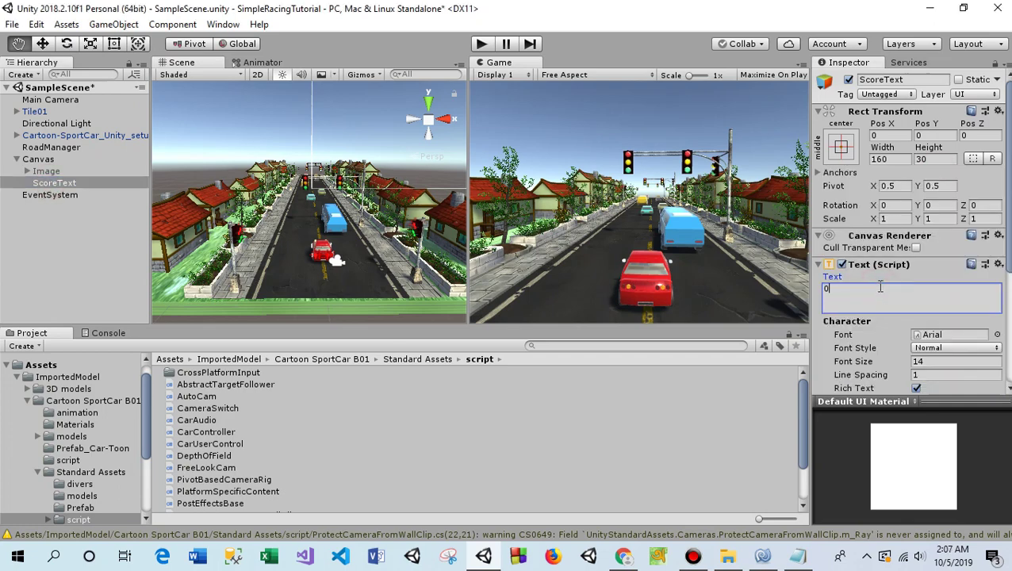
pyautogui.scroll(-3, 922, 369)
pyautogui.moveTo(904, 279); pyautogui.dragTo(917, 278)
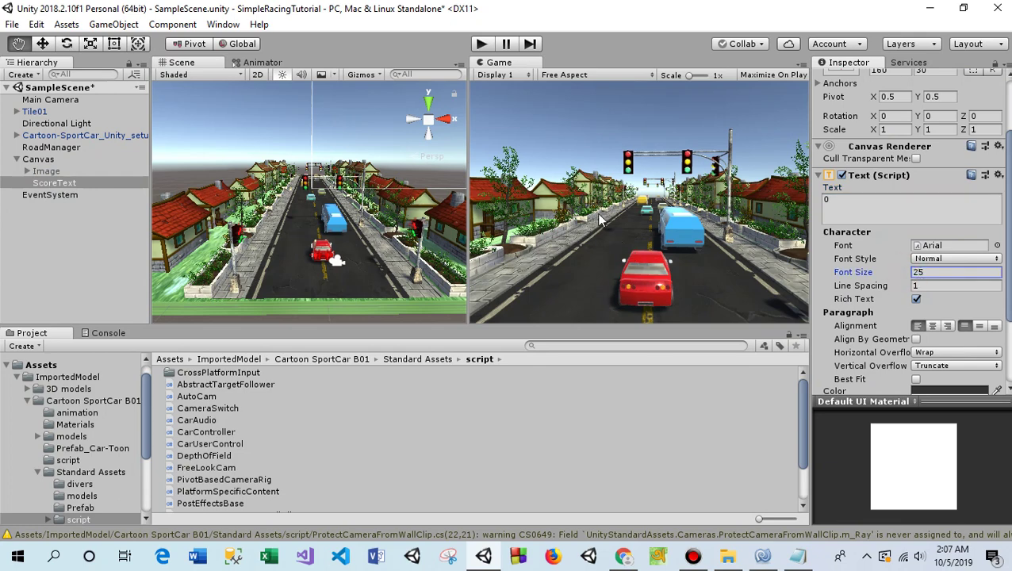
pyautogui.scroll(-3, 931, 292)
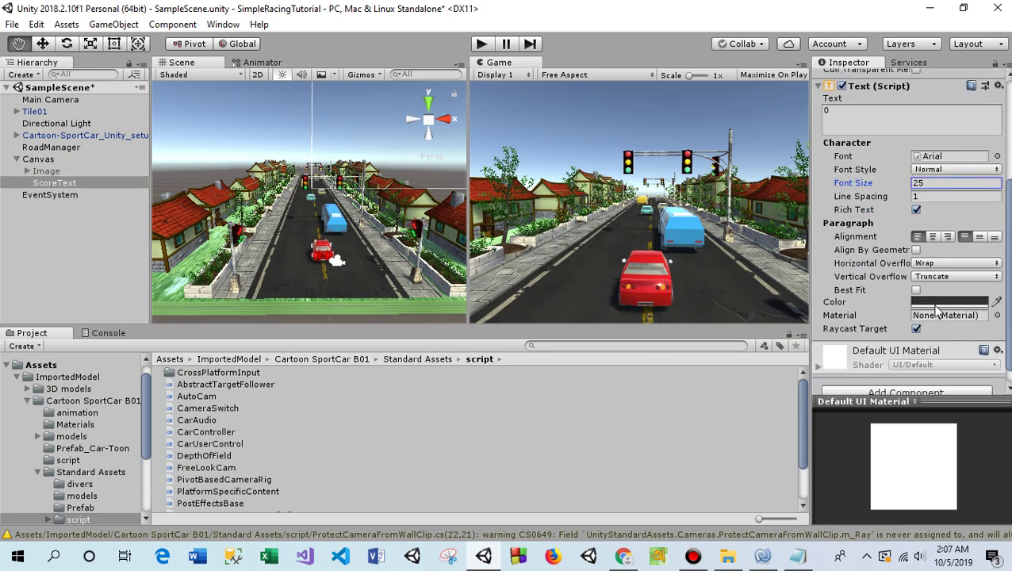
# Colour the text bright blue, make it bold, centre it both ways, and frame it in the scene.
pyautogui.click(932, 306)
pyautogui.click(849, 323)
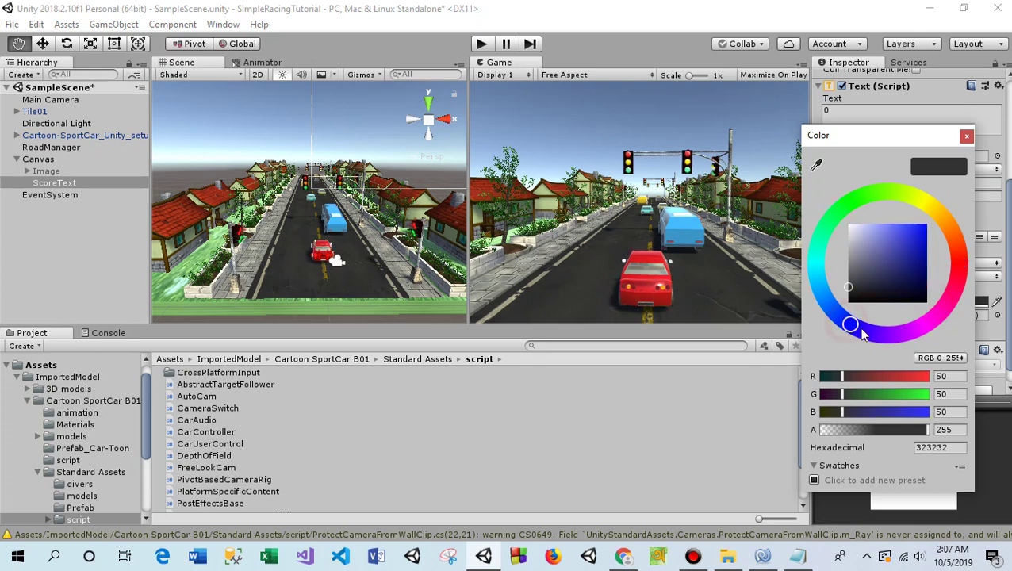
pyautogui.moveTo(902, 253); pyautogui.dragTo(926, 225)
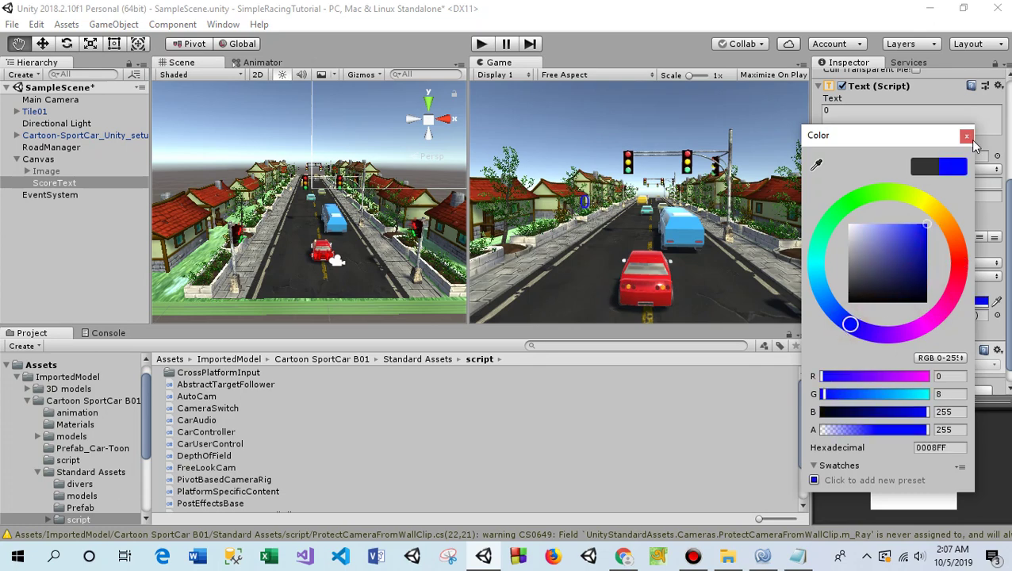
pyautogui.click(966, 135)
pyautogui.click(947, 169)
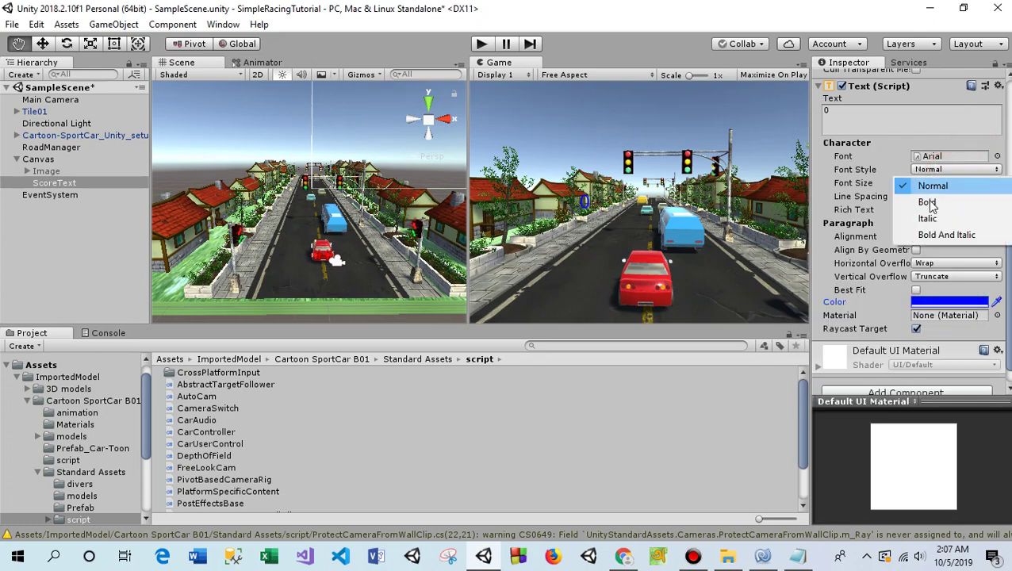
pyautogui.click(926, 200)
pyautogui.click(934, 237)
pyautogui.click(978, 236)
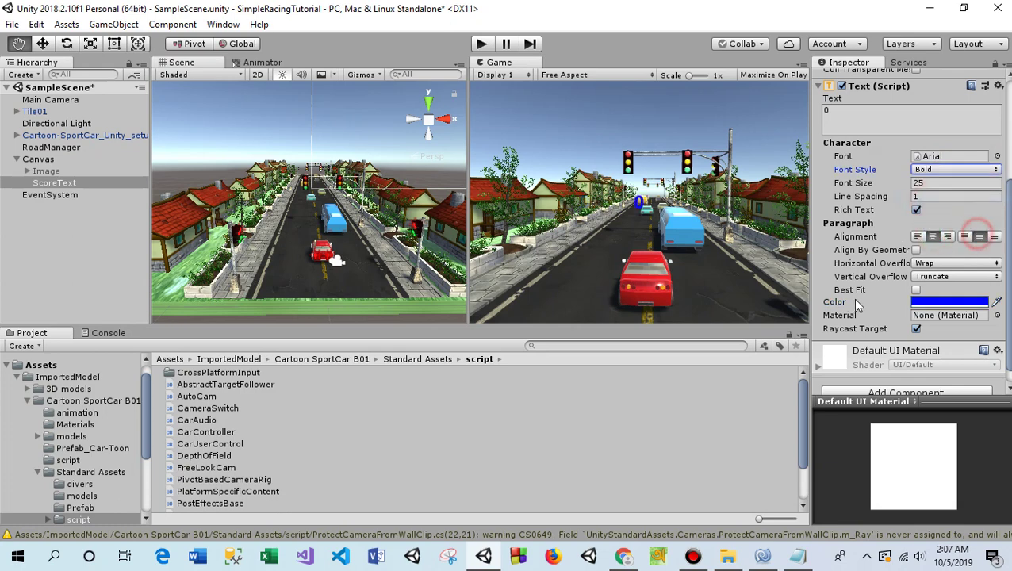
pyautogui.doubleClick(54, 183)
pyautogui.moveTo(229, 180); pyautogui.dragTo(286, 275)
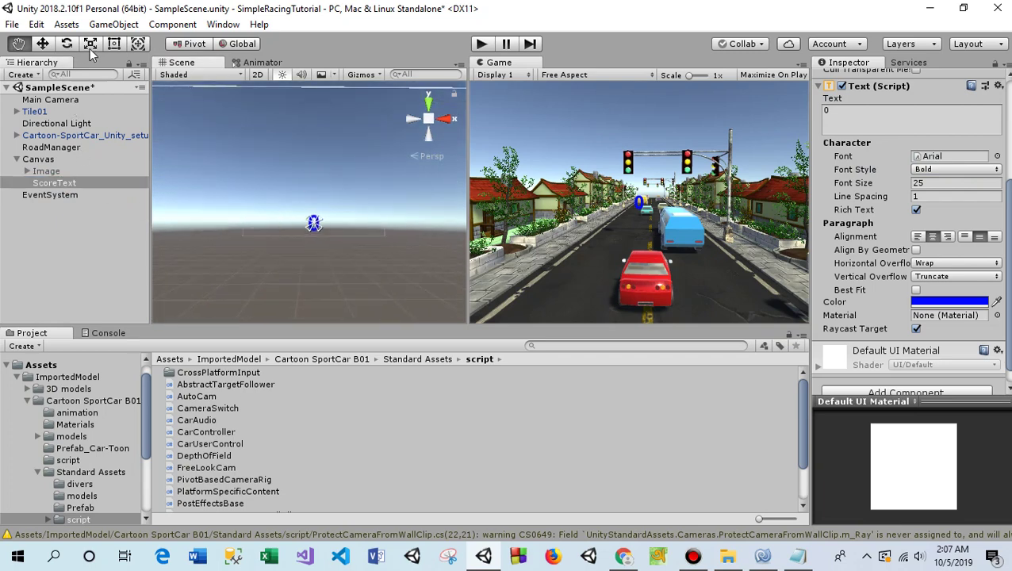
# Enlarge the ScoreText box up, left and right with the Rect tool.
pyautogui.click(113, 43)
pyautogui.moveTo(241, 210); pyautogui.dragTo(185, 195)
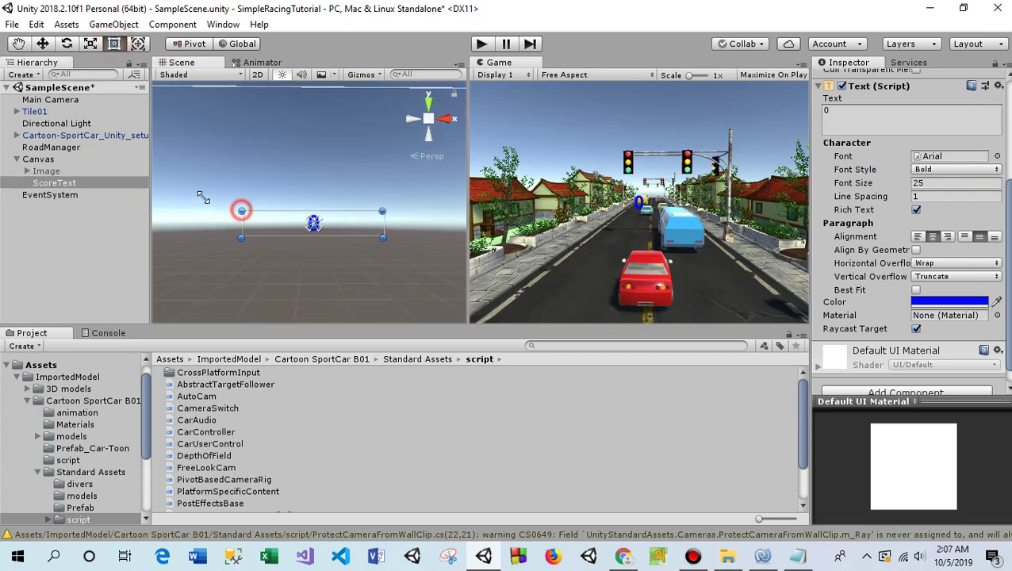
pyautogui.moveTo(381, 196); pyautogui.dragTo(433, 181)
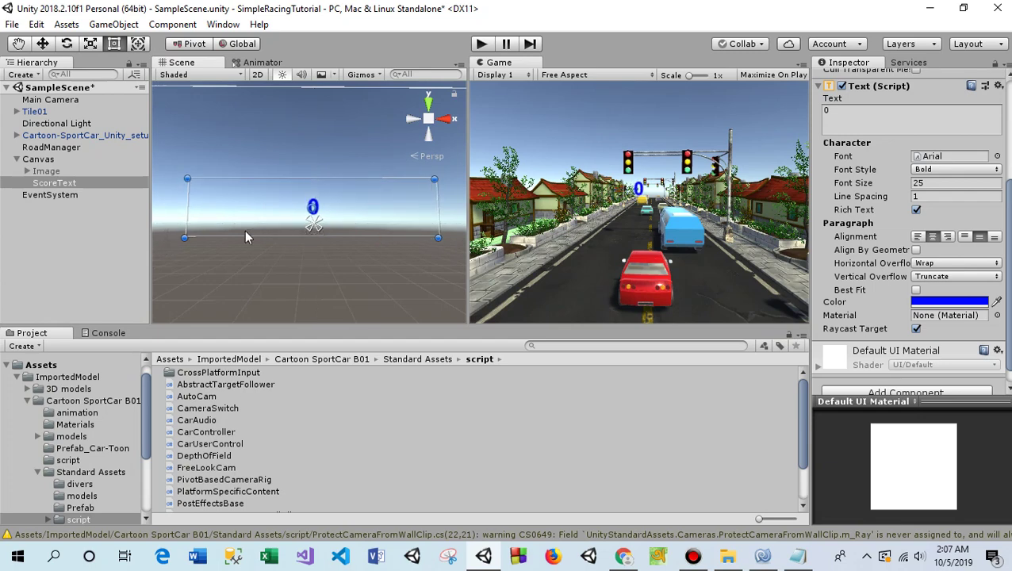
# Anchor ScoreText to the top centre and set its Pos Y to -33.81.
pyautogui.click(65, 183)
pyautogui.scroll(5, 892, 239)
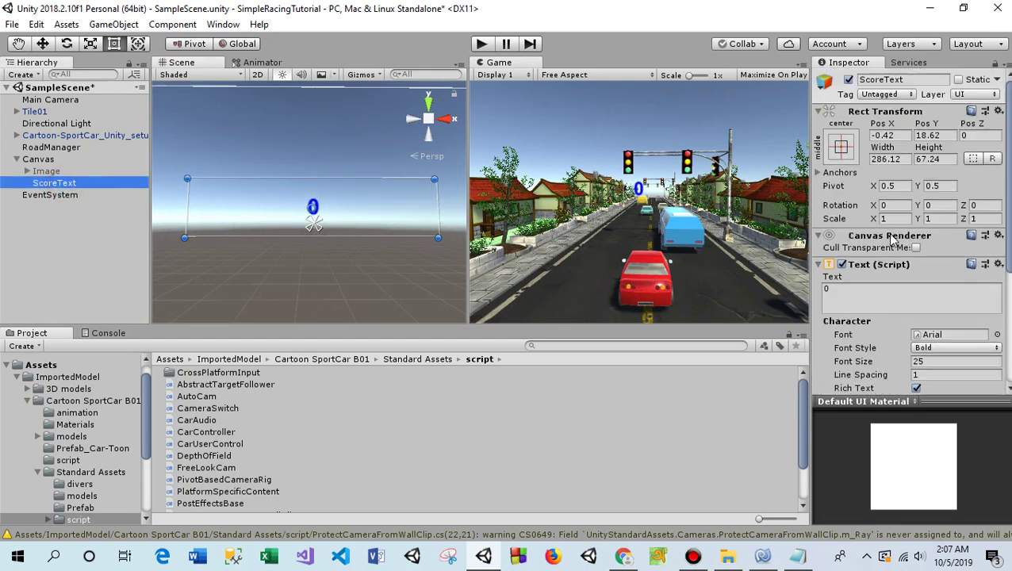
pyautogui.click(846, 152)
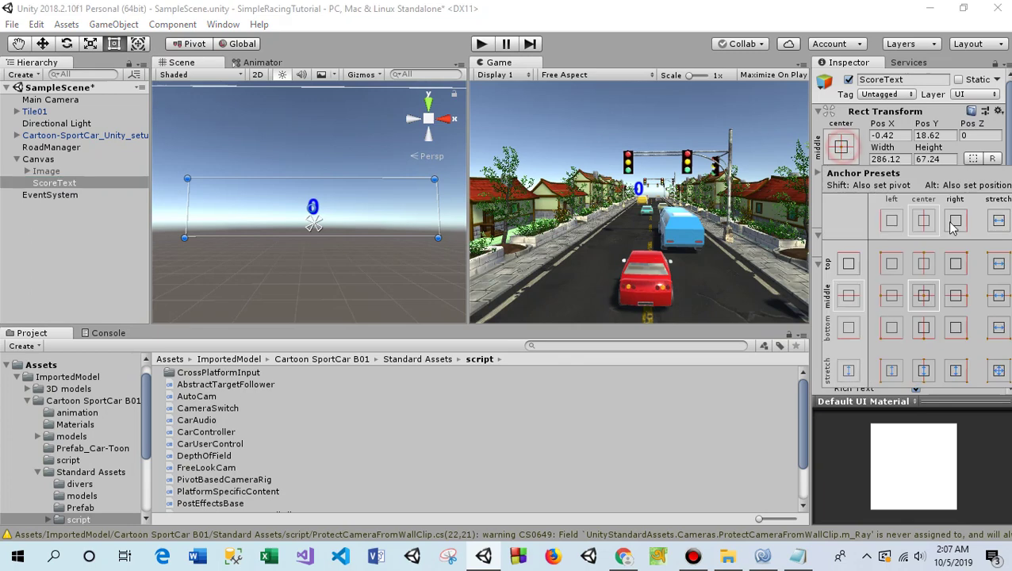
pyautogui.keyDown('alt'); pyautogui.click(926, 261); pyautogui.keyUp('alt')
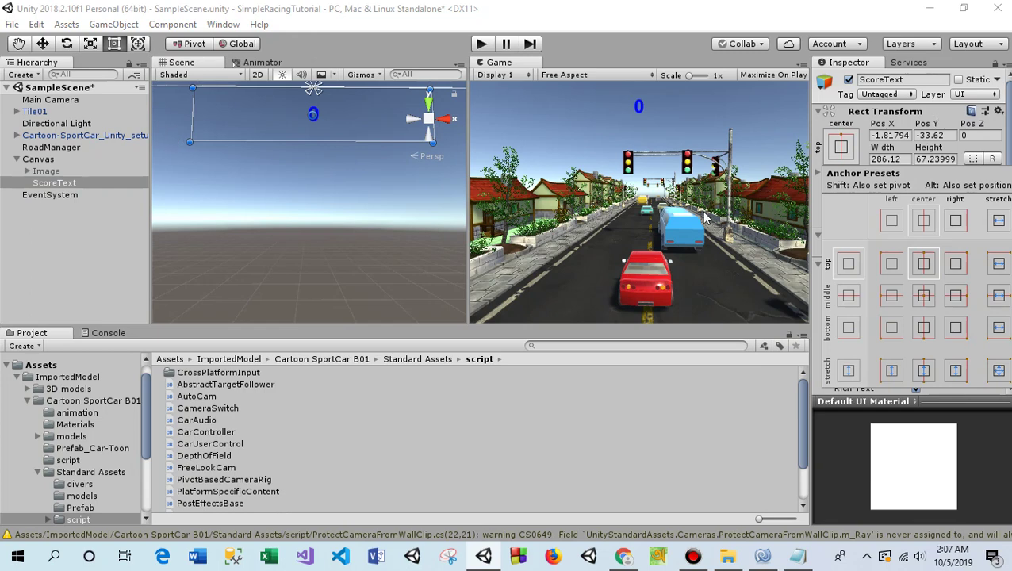
pyautogui.moveTo(936, 129); pyautogui.dragTo(412, 238)
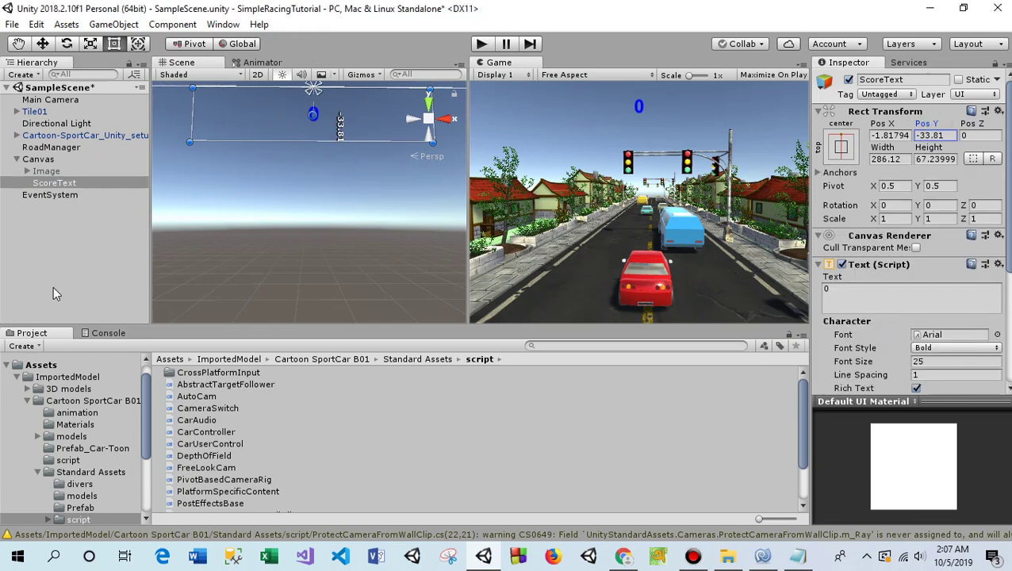
pyautogui.click(48, 229)
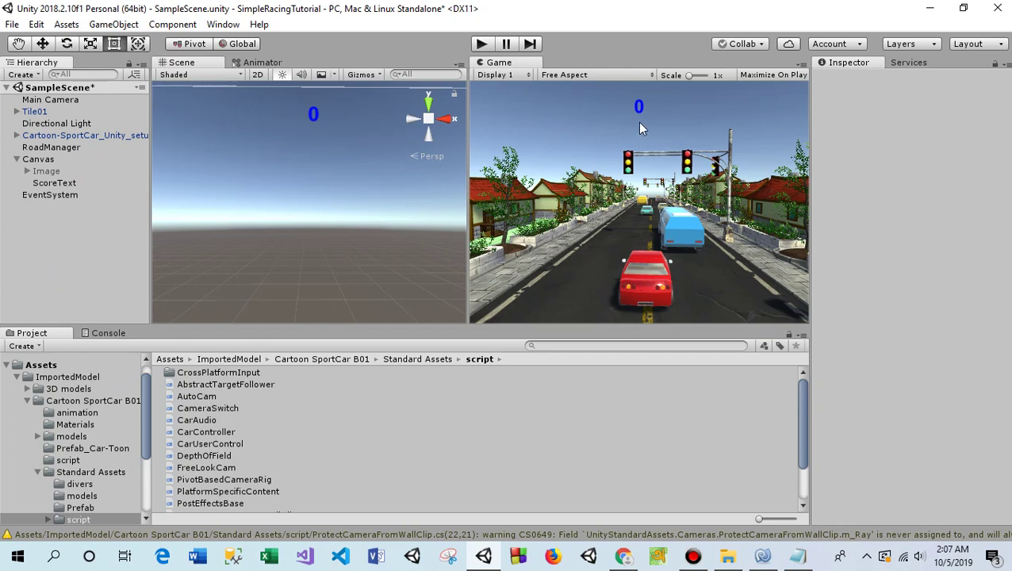
# In CarController, start a 'public Text scoreText' field on a new line below 'public int score = 0;'.
pyautogui.click(164, 360)
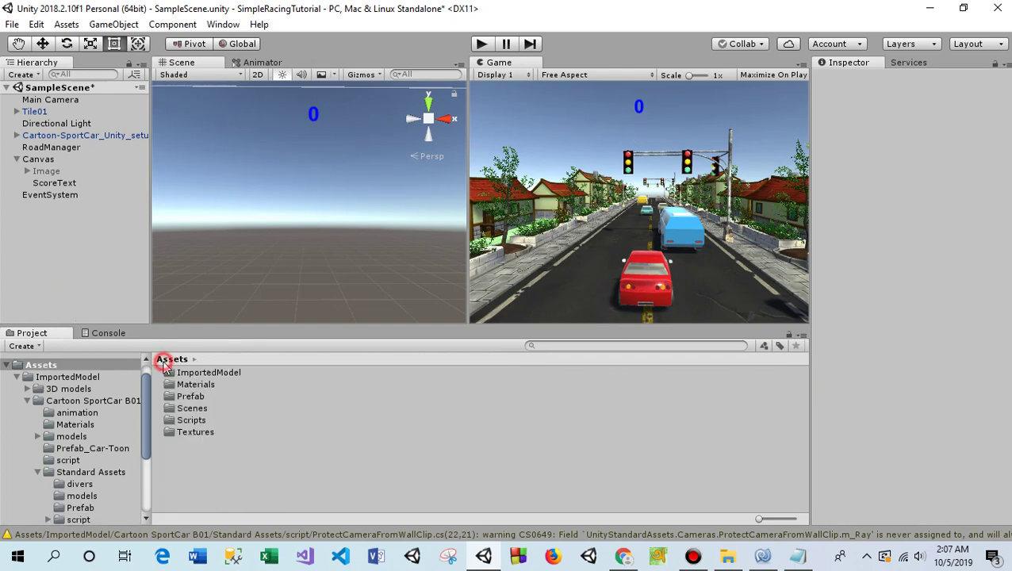
pyautogui.click(763, 557)
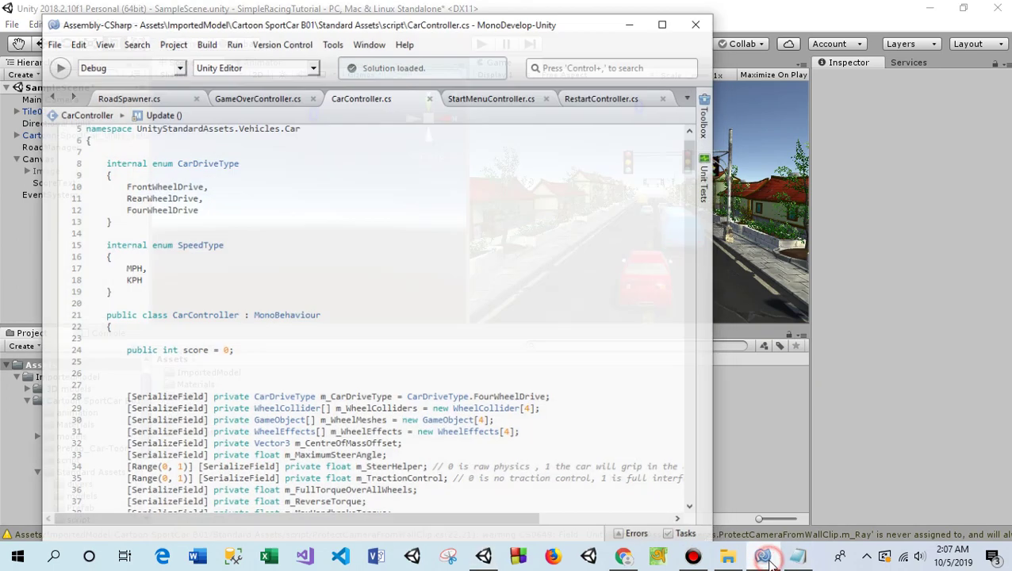
pyautogui.scroll(2, 181, 254)
pyautogui.scroll(-3, 212, 302)
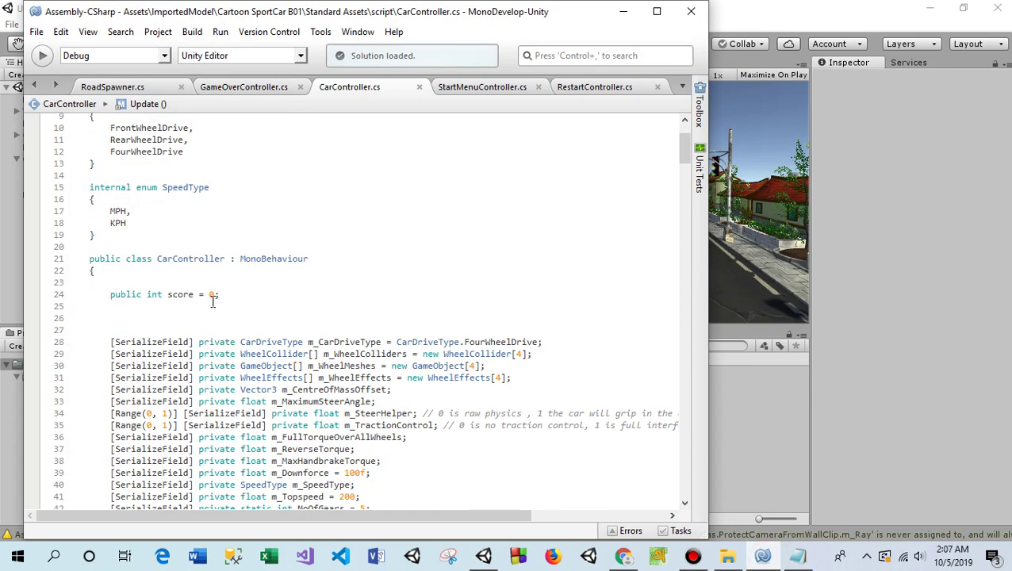
pyautogui.click(236, 295)
pyautogui.press('Return')
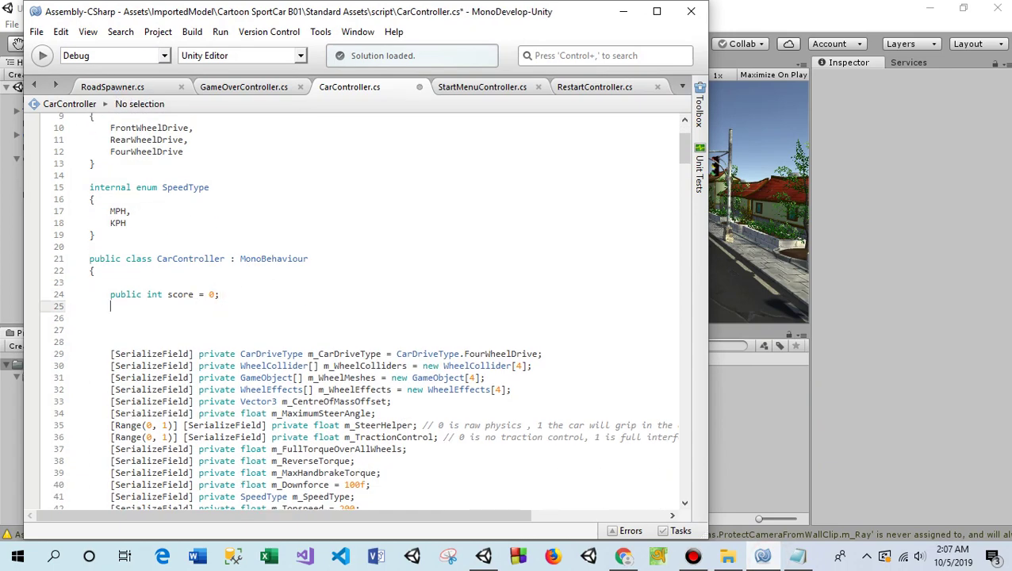
pyautogui.write('public ')
pyautogui.write('Text')
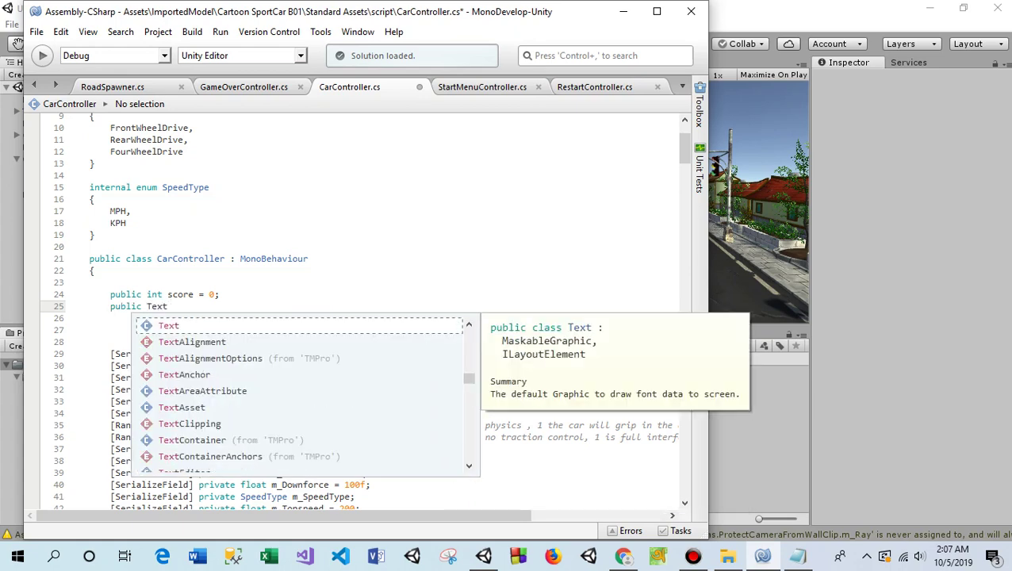
pyautogui.press('Escape')
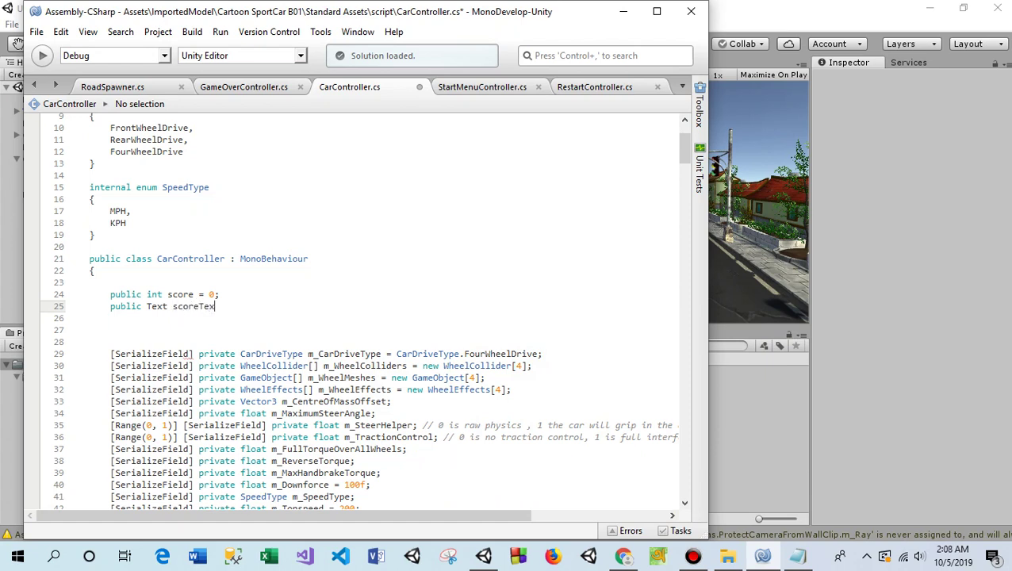
# Finish the scoreText declaration with a semicolon and add a new line after Update's score rounding line.
pyautogui.write('t;')
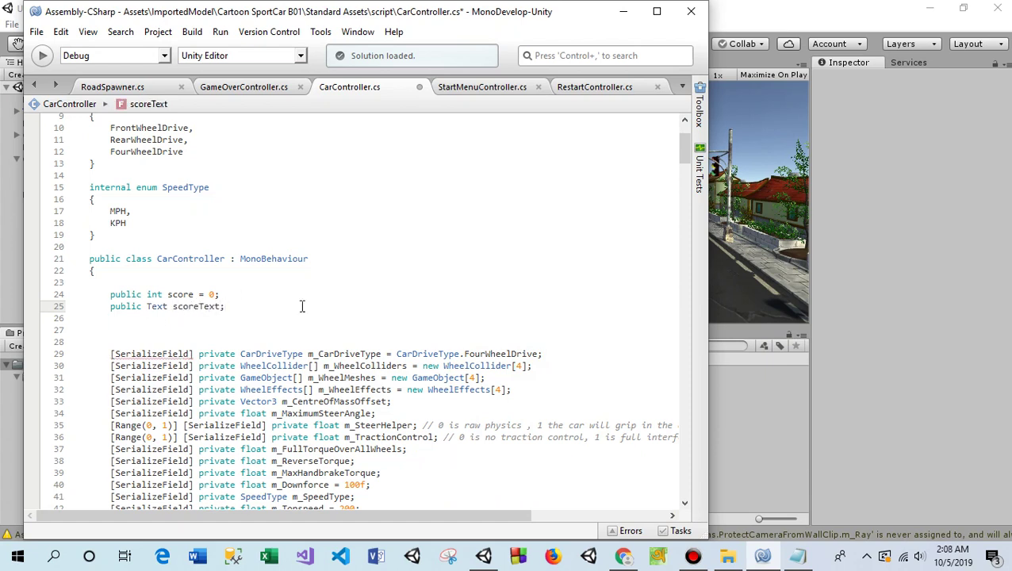
pyautogui.scroll(-4, 272, 289)
pyautogui.scroll(-5, 272, 289)
pyautogui.scroll(-10, 264, 285)
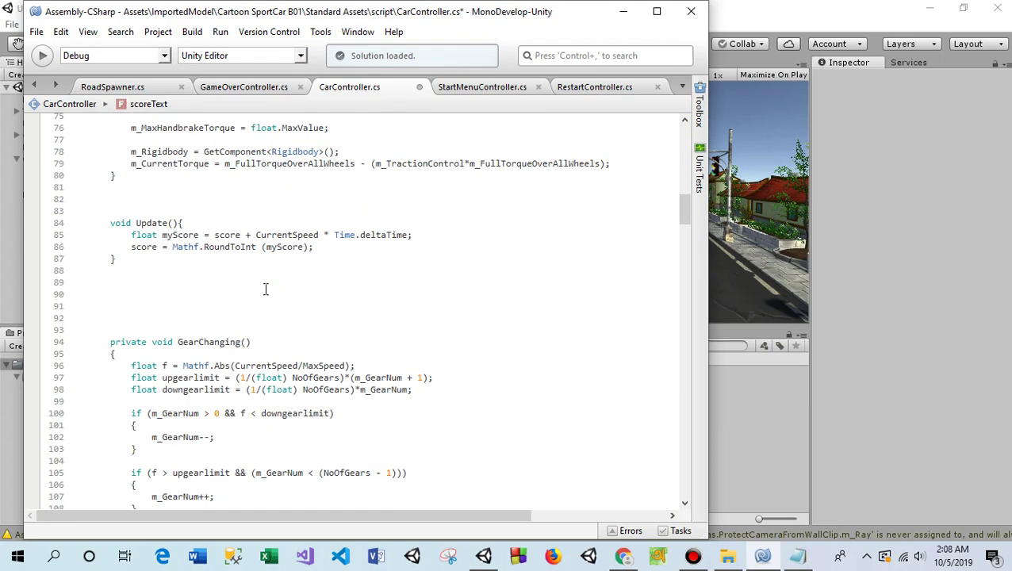
pyautogui.scroll(-2, 264, 285)
pyautogui.scroll(3, 291, 248)
pyautogui.click(324, 246)
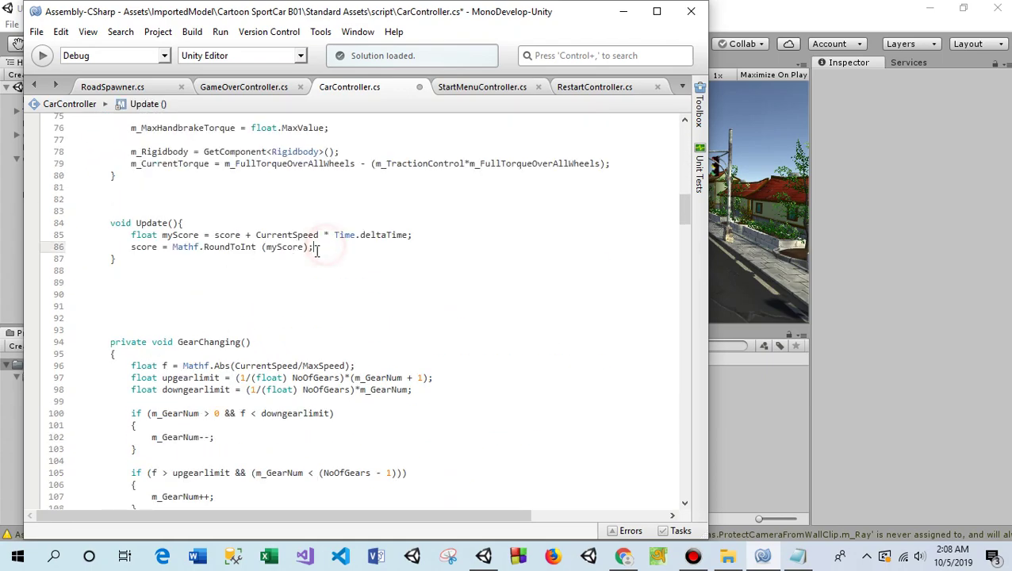
pyautogui.press('Return')
# Begin an assignment to scoreText.text in Update, correcting the misspelled variable name.
pyautogui.write('scr')
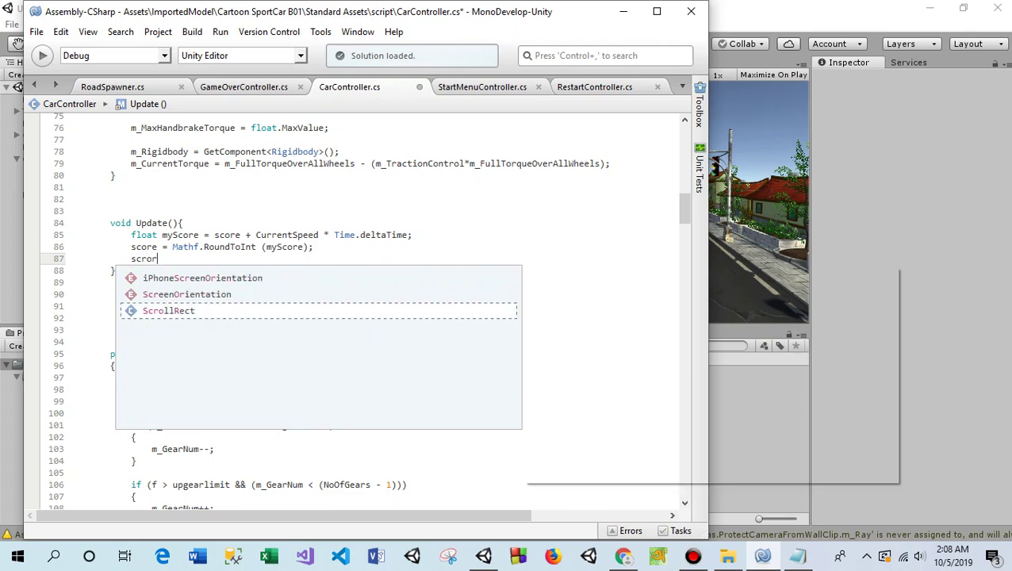
pyautogui.write('o')
pyautogui.press('BackSpace')
pyautogui.write('or')
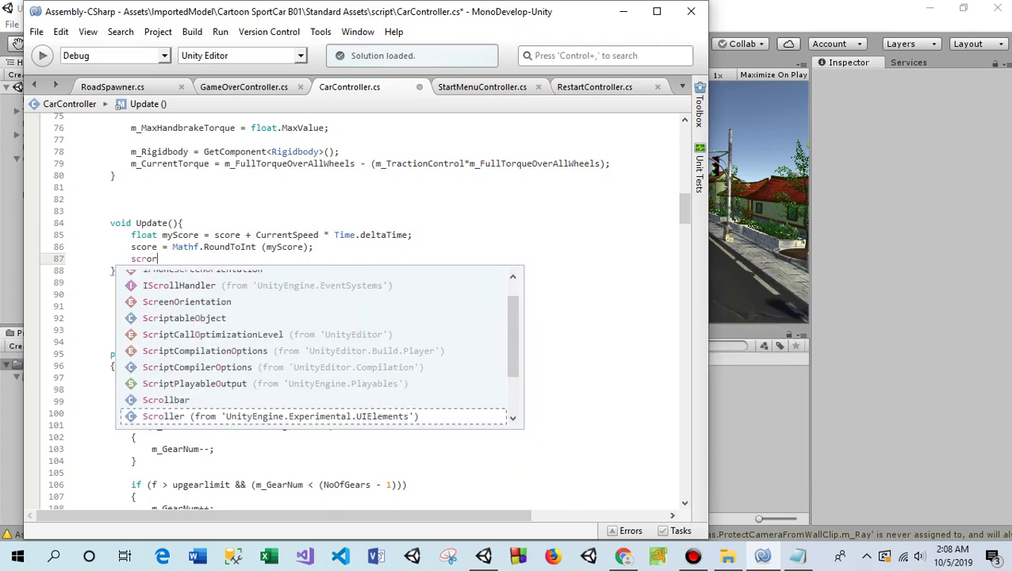
pyautogui.write('e')
pyautogui.press('BackSpace')
pyautogui.press('BackSpace')
pyautogui.press('BackSpace')
pyautogui.press('BackSpace')
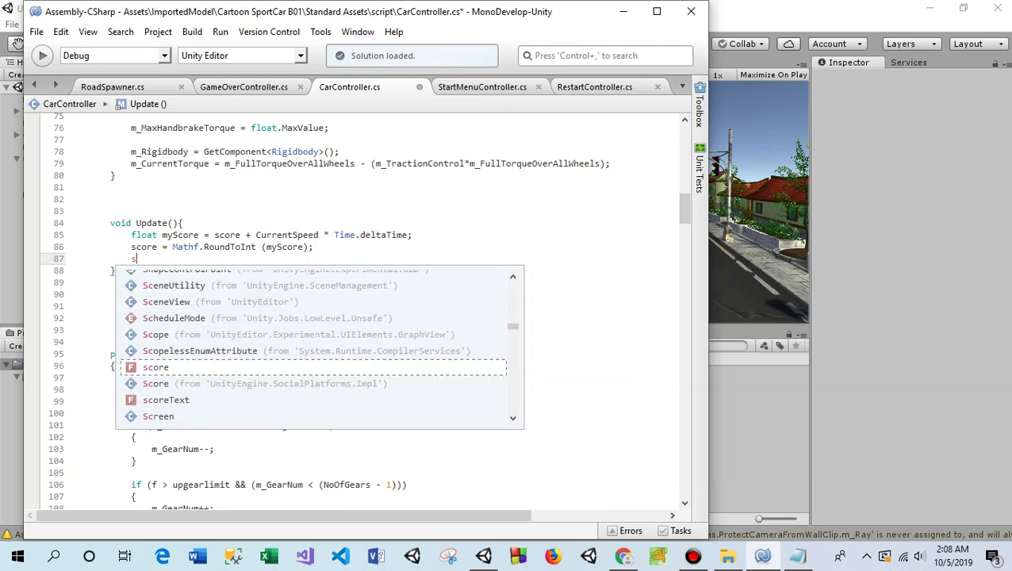
pyautogui.write('core')
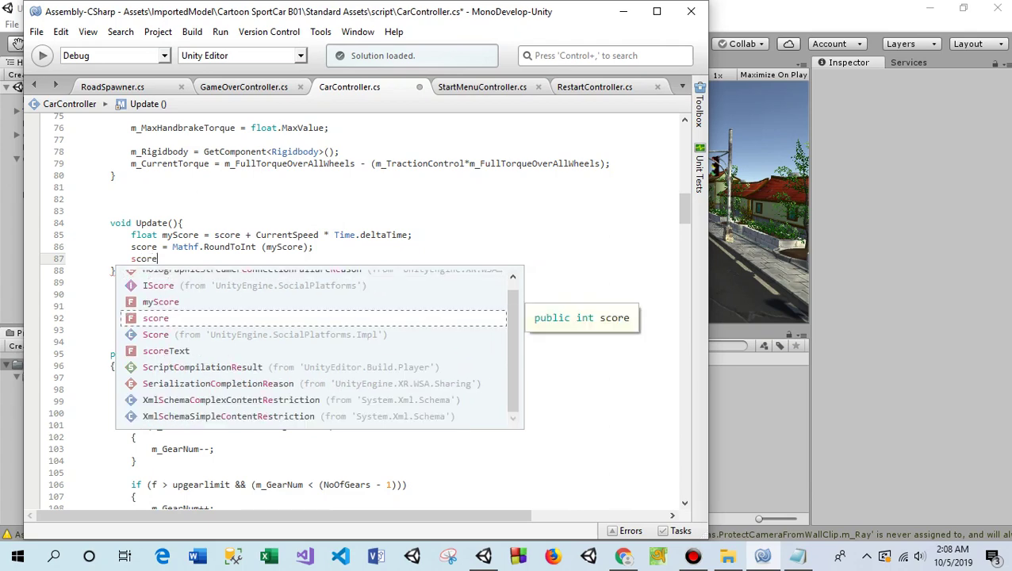
pyautogui.press('Down')
pyautogui.press('Escape')
pyautogui.write('Text.te')
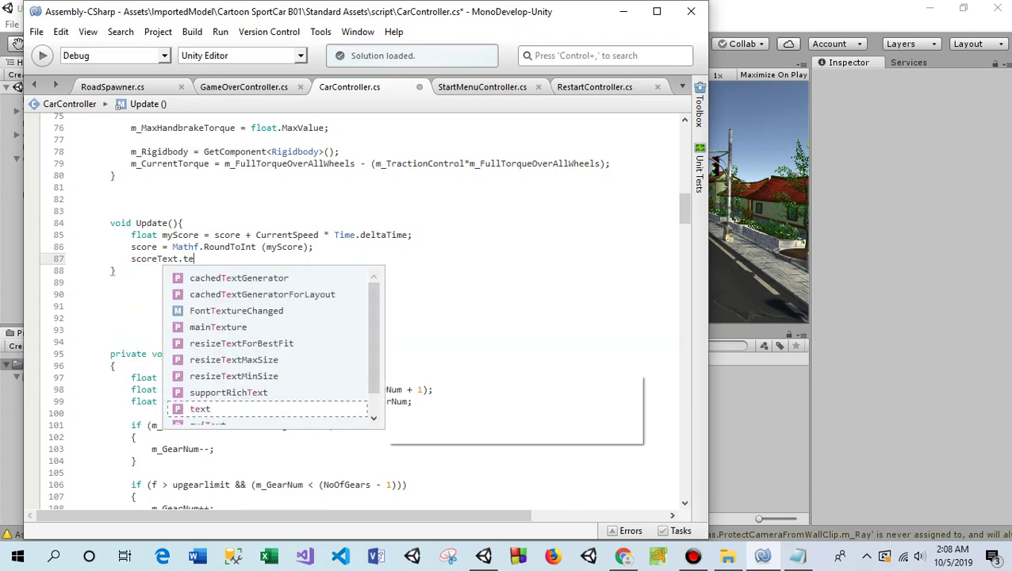
pyautogui.press('Return')
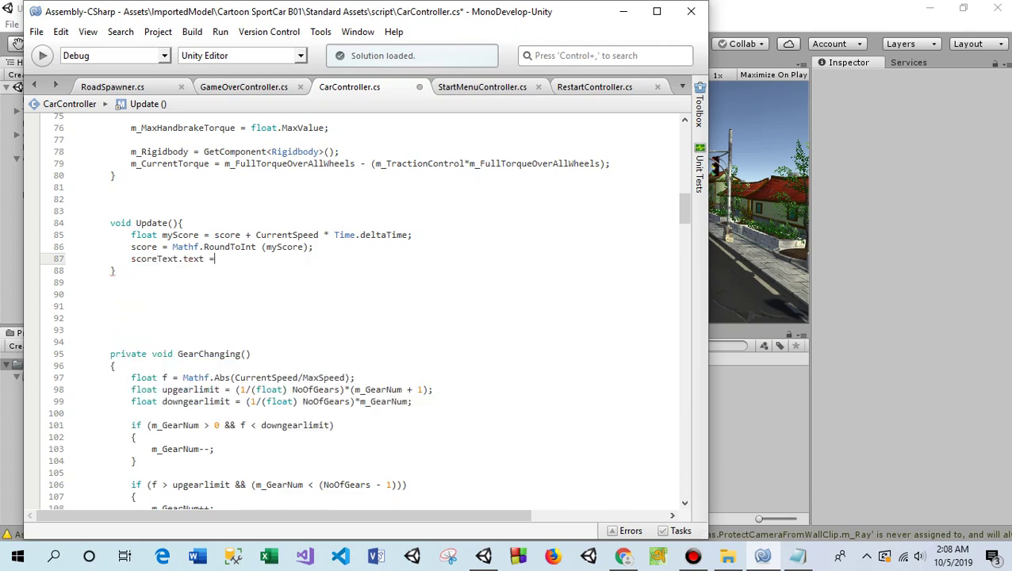
# Complete the assignment with score.ToString(); and save CarController.cs.
pyautogui.write('sc')
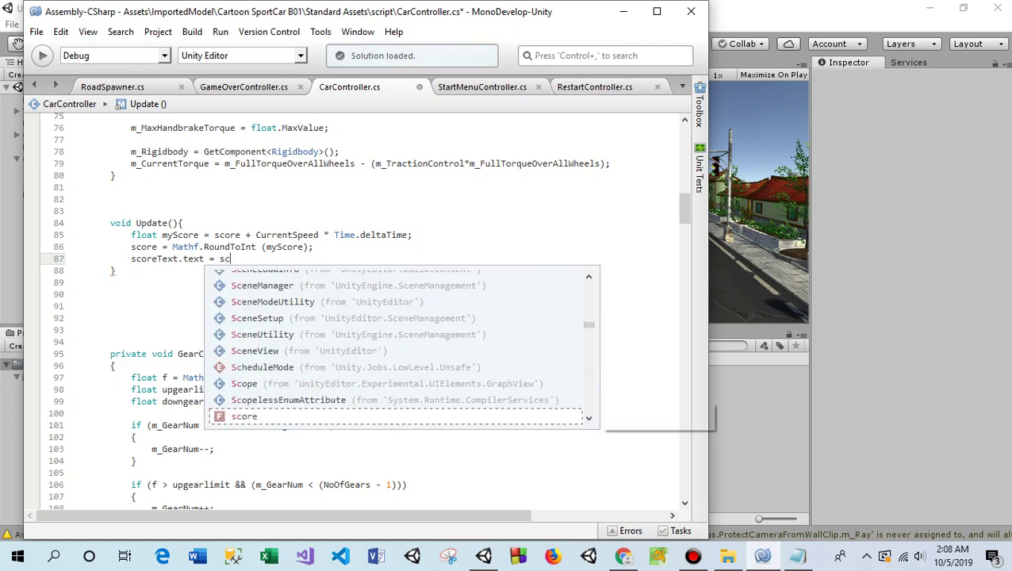
pyautogui.press('Return')
pyautogui.write('.to')
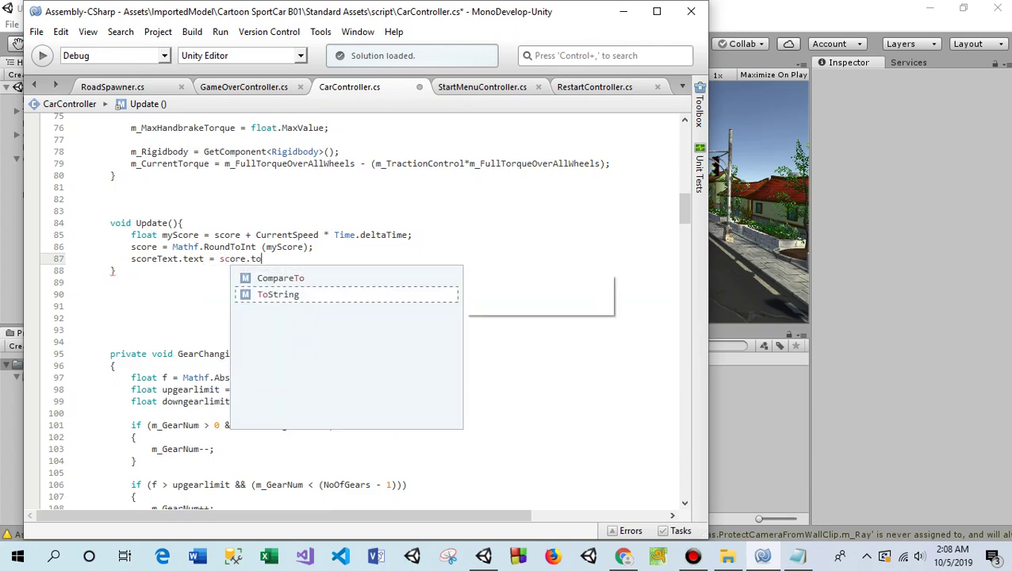
pyautogui.press('Down')
pyautogui.write('()')
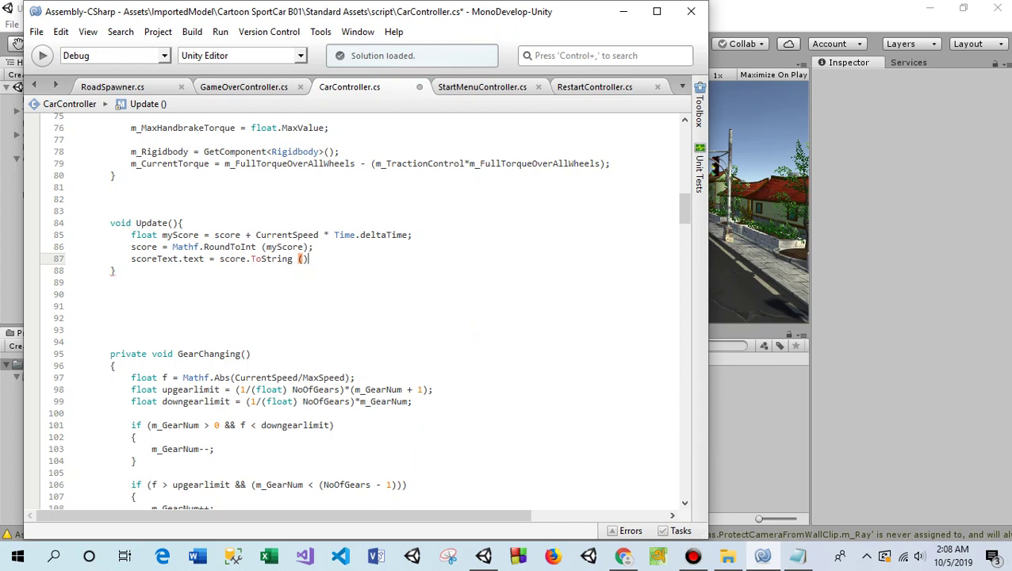
pyautogui.write(';')
pyautogui.hotkey('ctrl', 's')
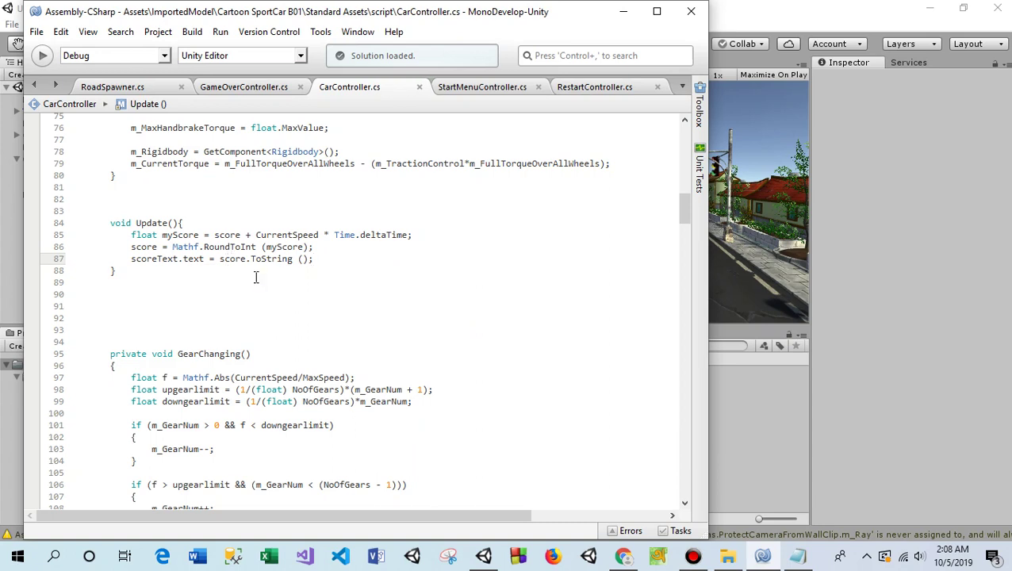
# Prefix the score with the string "Your Score : " and save the script again.
pyautogui.click(216, 260)
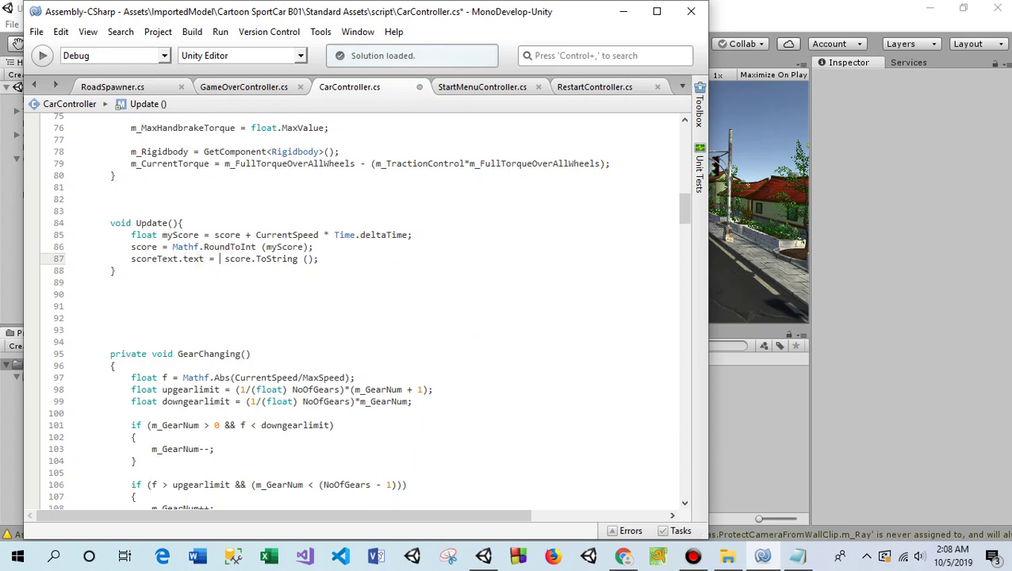
pyautogui.write('""')
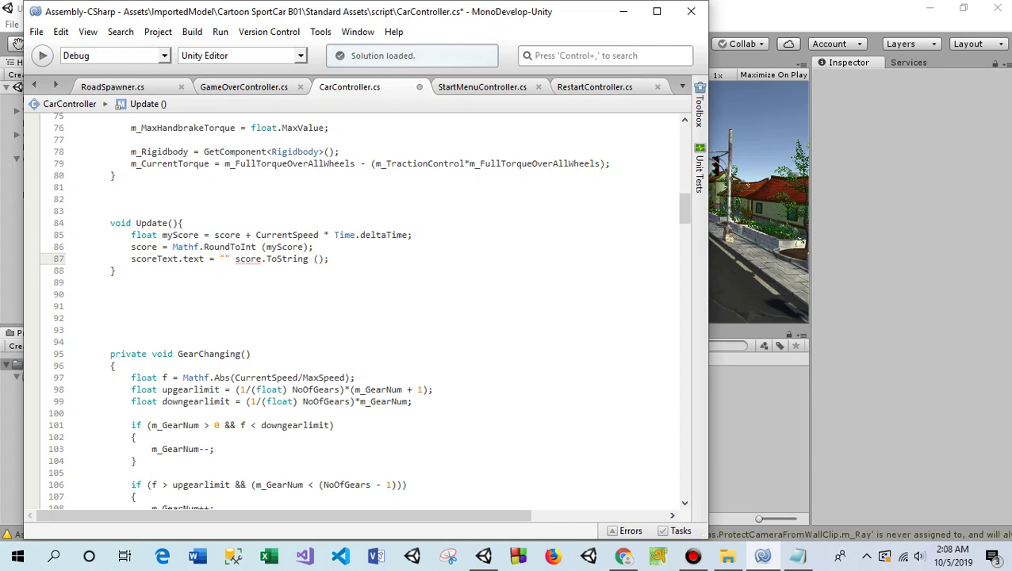
pyautogui.write('+')
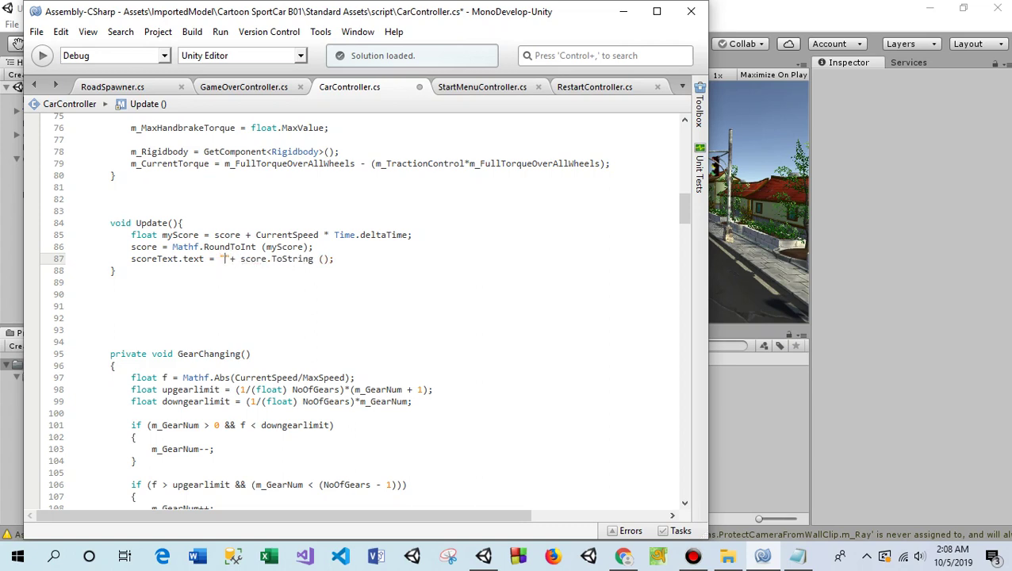
pyautogui.write('Your')
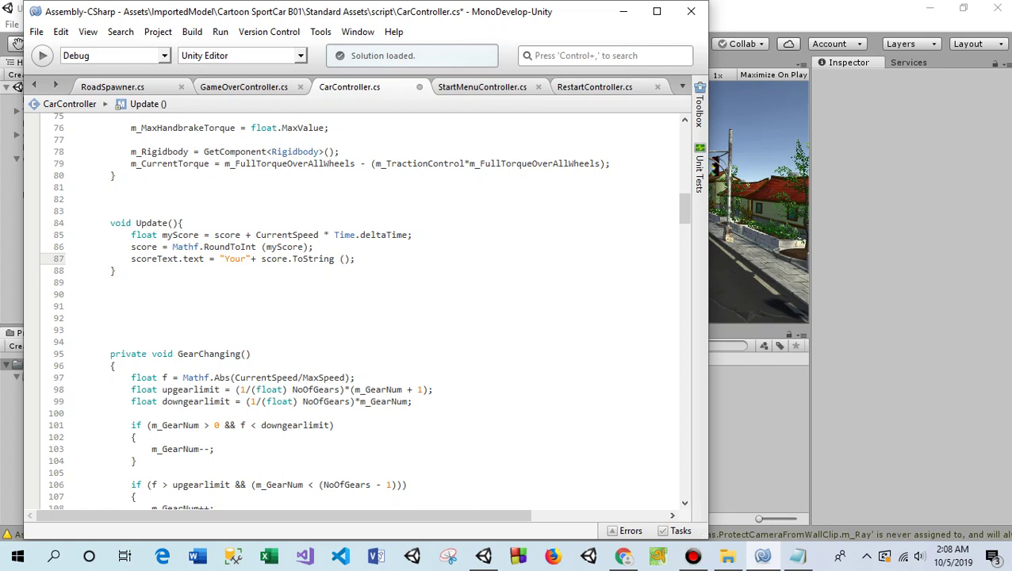
pyautogui.write(' Scor')
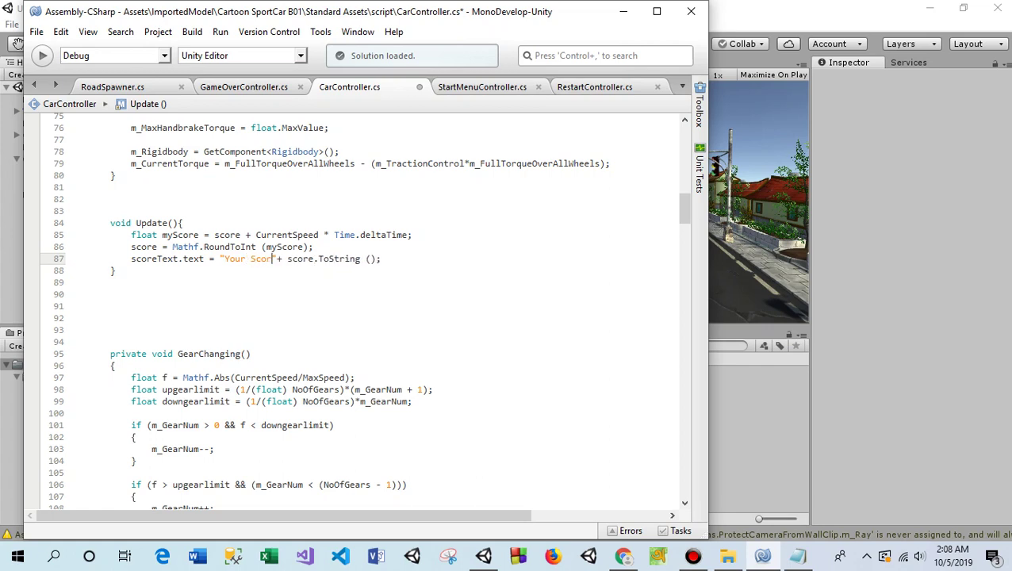
pyautogui.write('e : "')
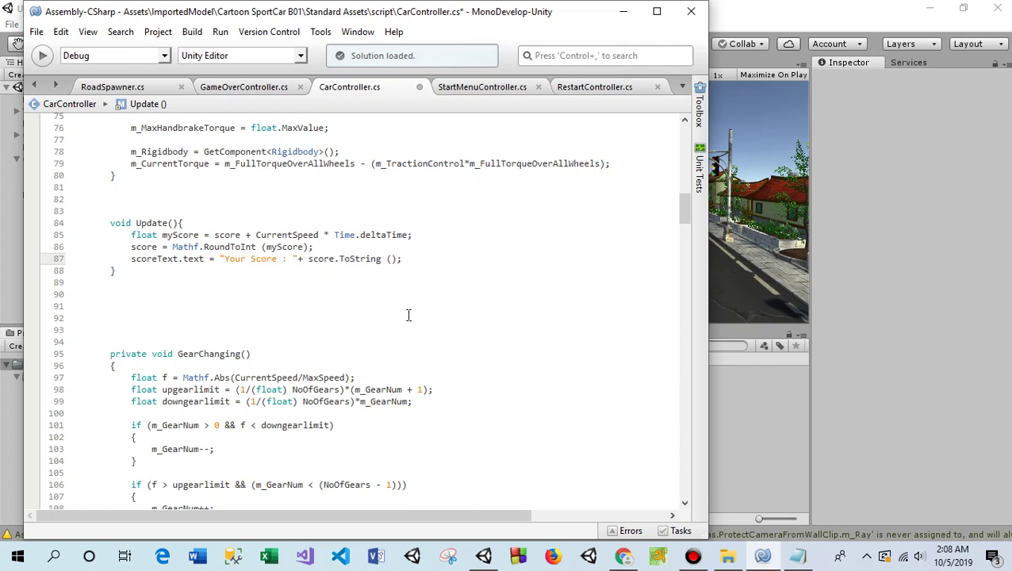
pyautogui.click(410, 316)
pyautogui.hotkey('ctrl', 's')
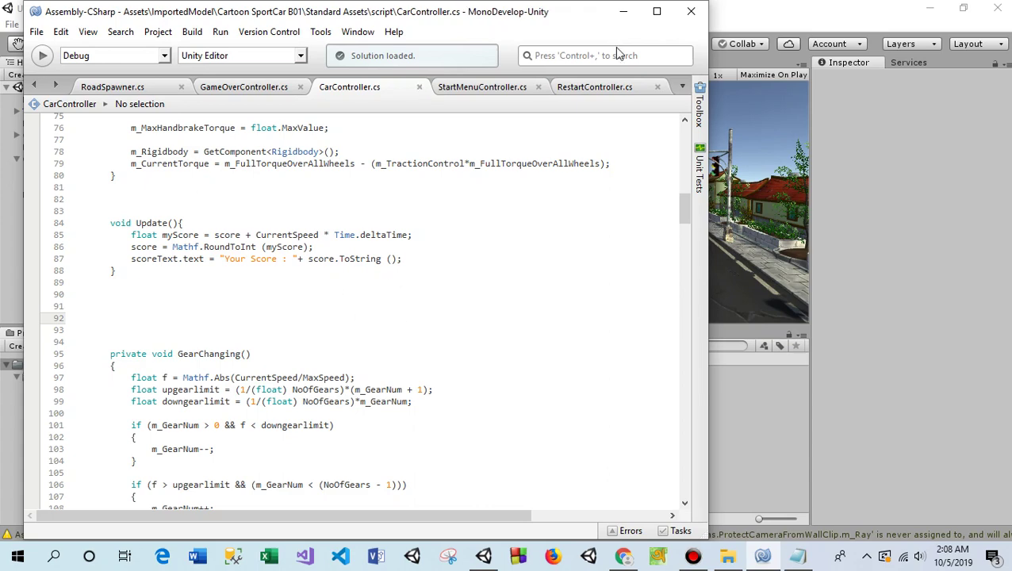
# Back in Unity, drag ScoreText onto the sports car's Score Text slot.
pyautogui.click(623, 12)
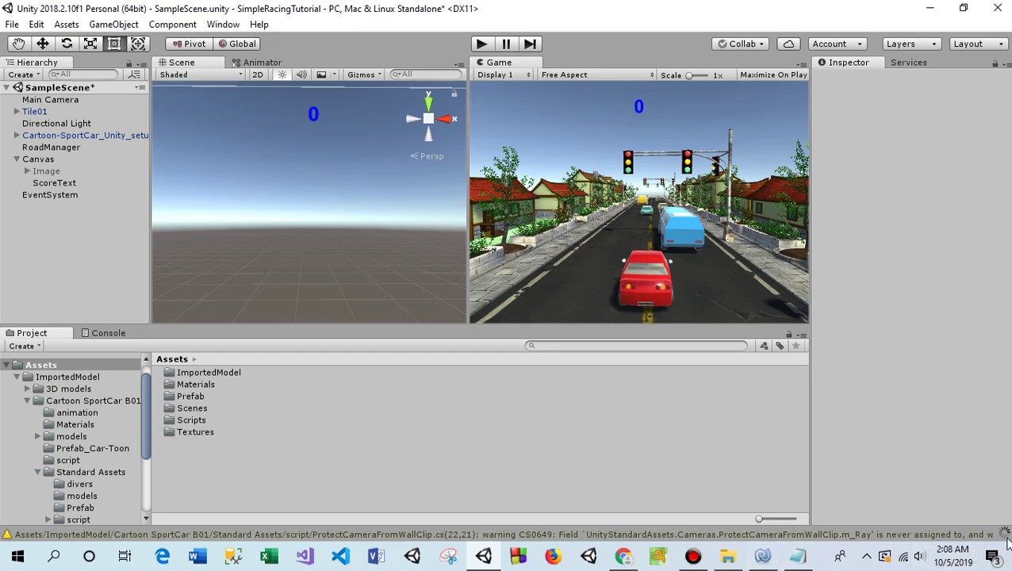
pyautogui.click(63, 123)
pyautogui.click(68, 134)
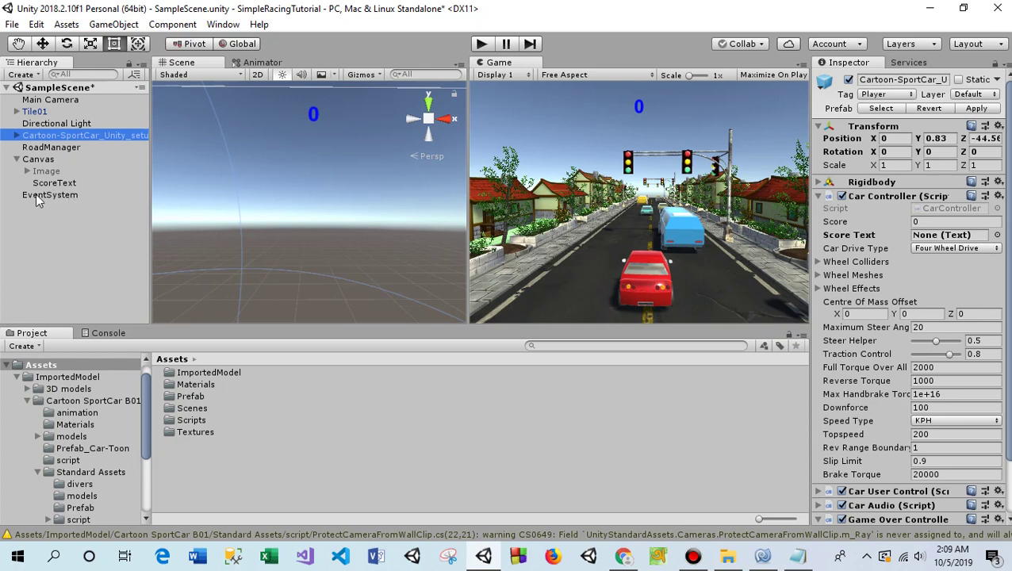
pyautogui.moveTo(40, 184); pyautogui.dragTo(936, 233)
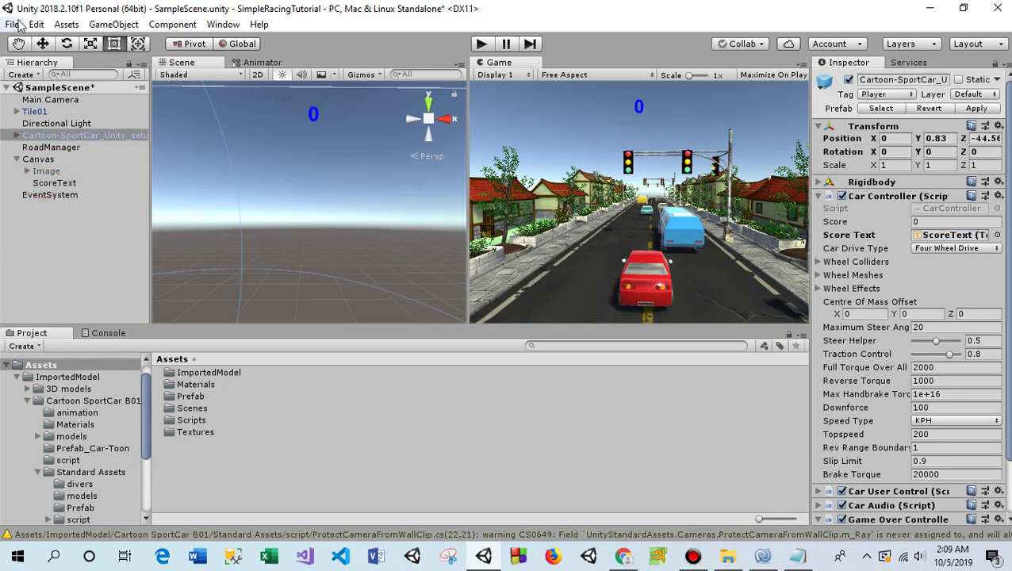
# Save the scene and play-test with Maximize On Play until the score reaches 156.
pyautogui.click(12, 24)
pyautogui.click(47, 81)
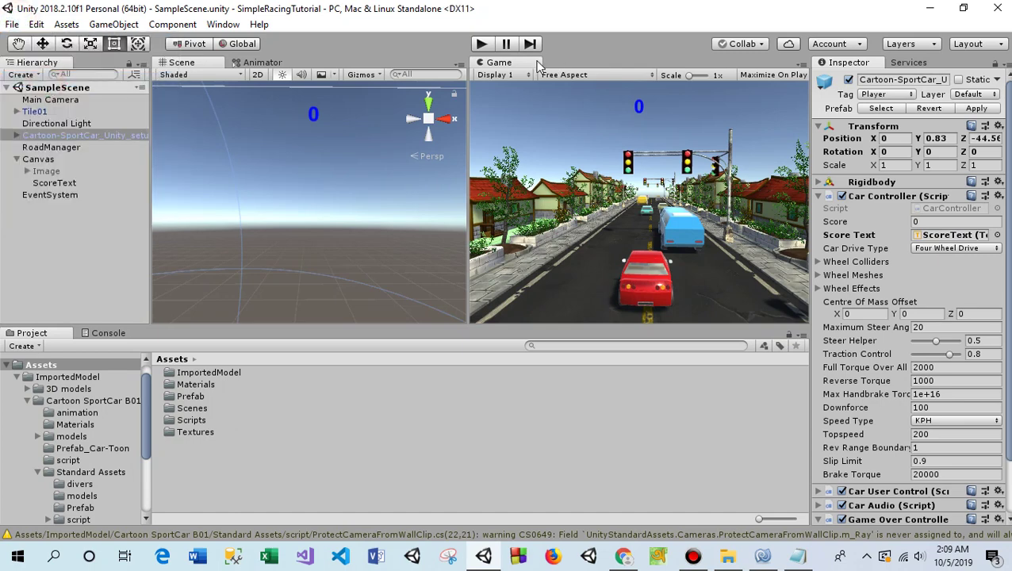
pyautogui.click(771, 79)
pyautogui.click(482, 43)
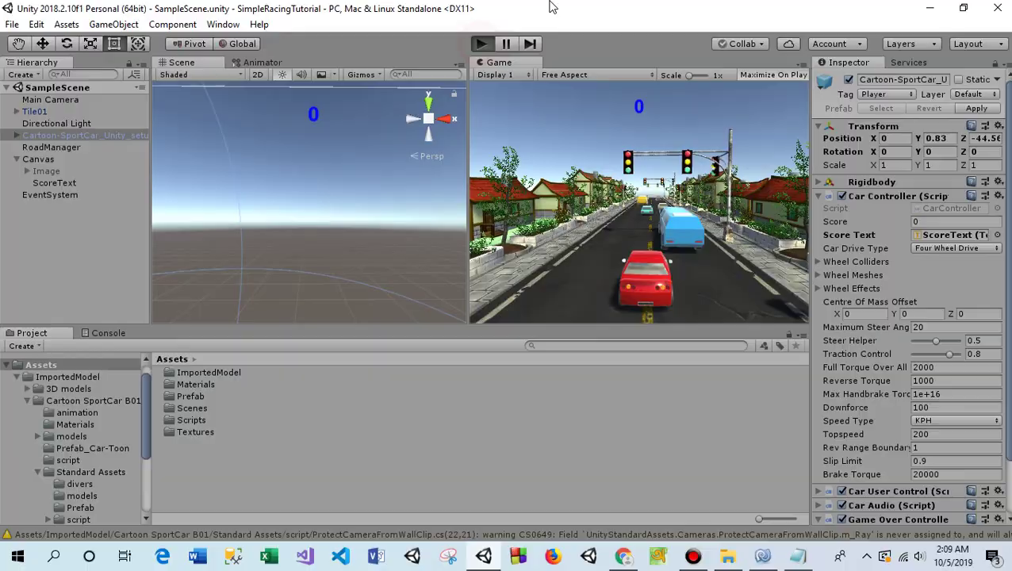
pyautogui.hotkey('ctrl', 'p')
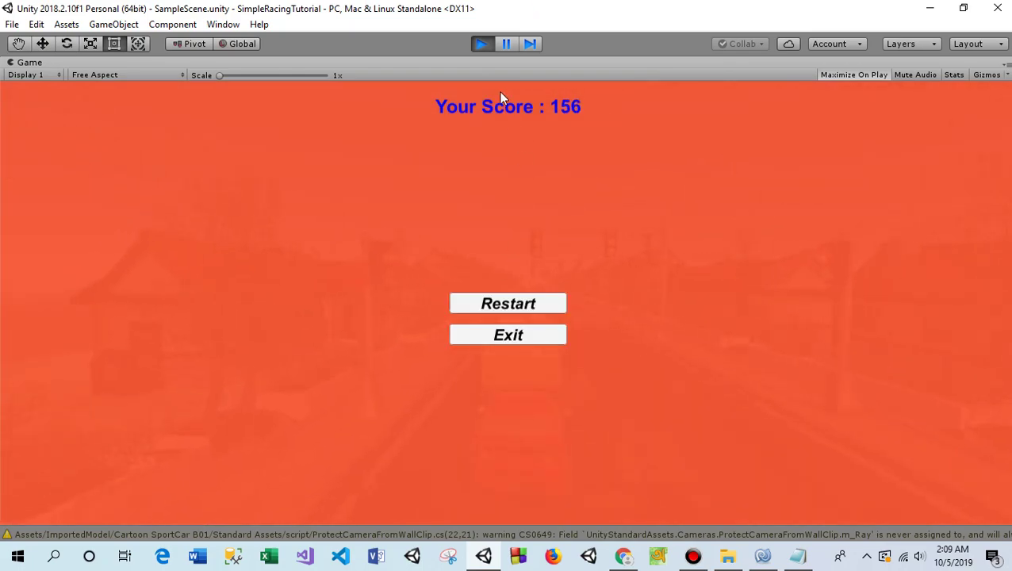
# Stop play mode and enable the Canvas Image panel in the Inspector, revealing Restart and Exit.
pyautogui.click(481, 45)
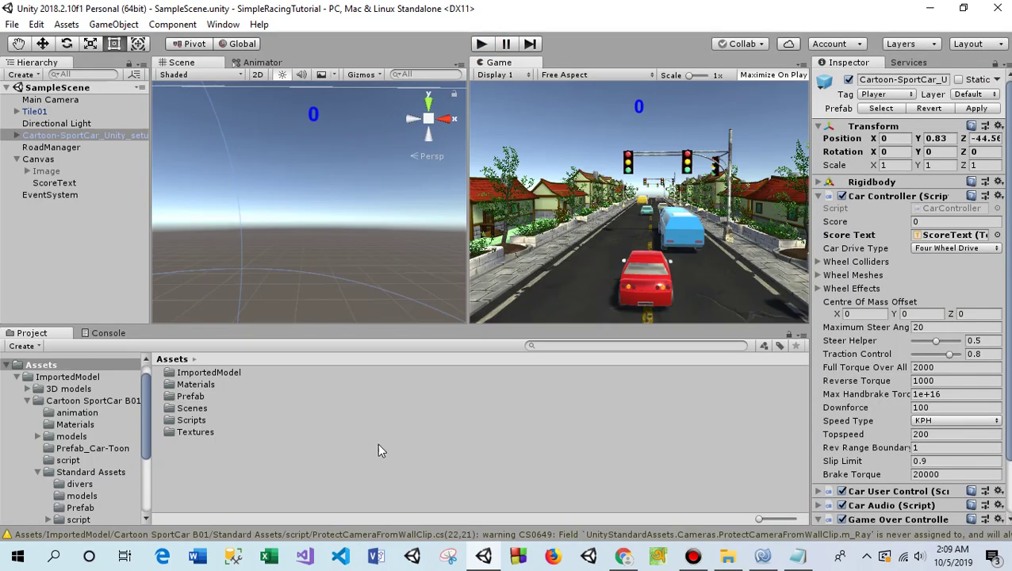
pyautogui.click(48, 172)
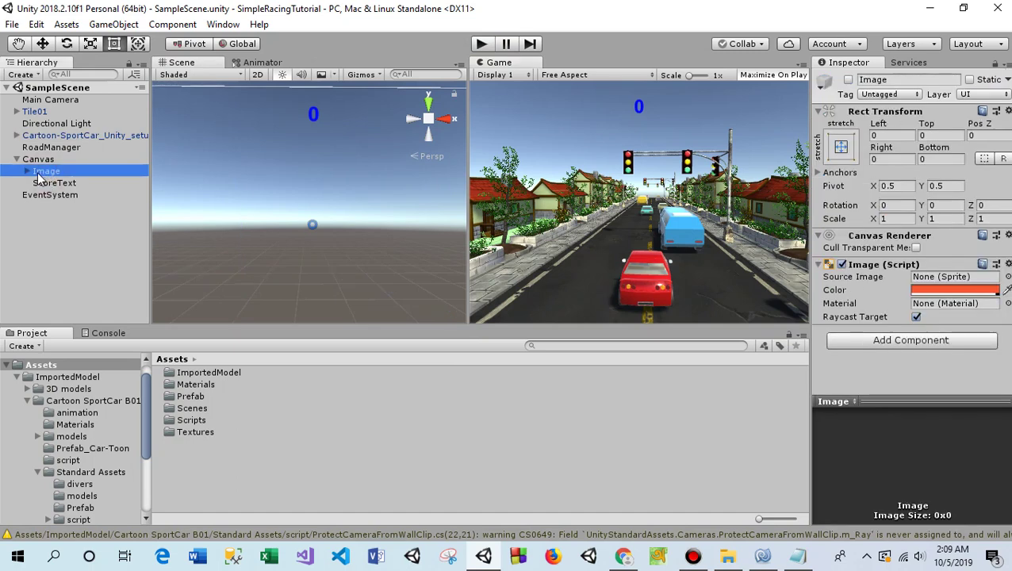
pyautogui.click(849, 79)
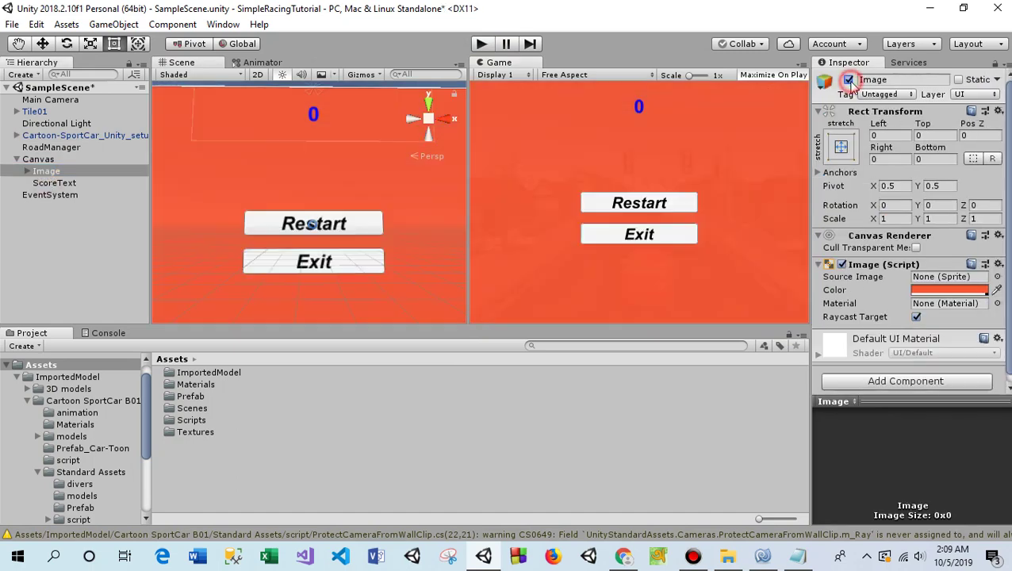
# In the Image Color picker, try red tones, then settle on blue 0200FF at full opacity.
pyautogui.click(957, 295)
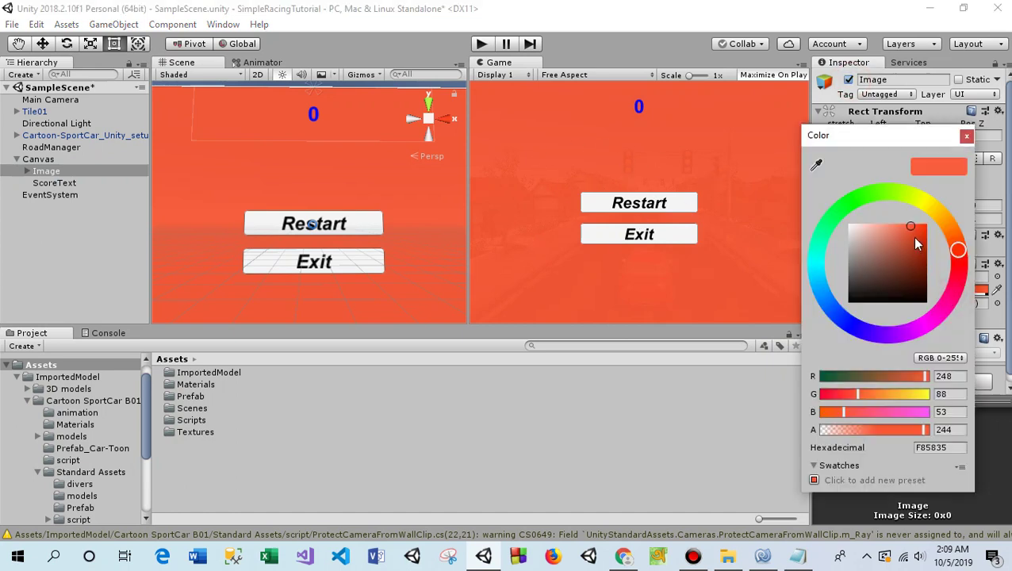
pyautogui.moveTo(908, 225); pyautogui.dragTo(944, 230)
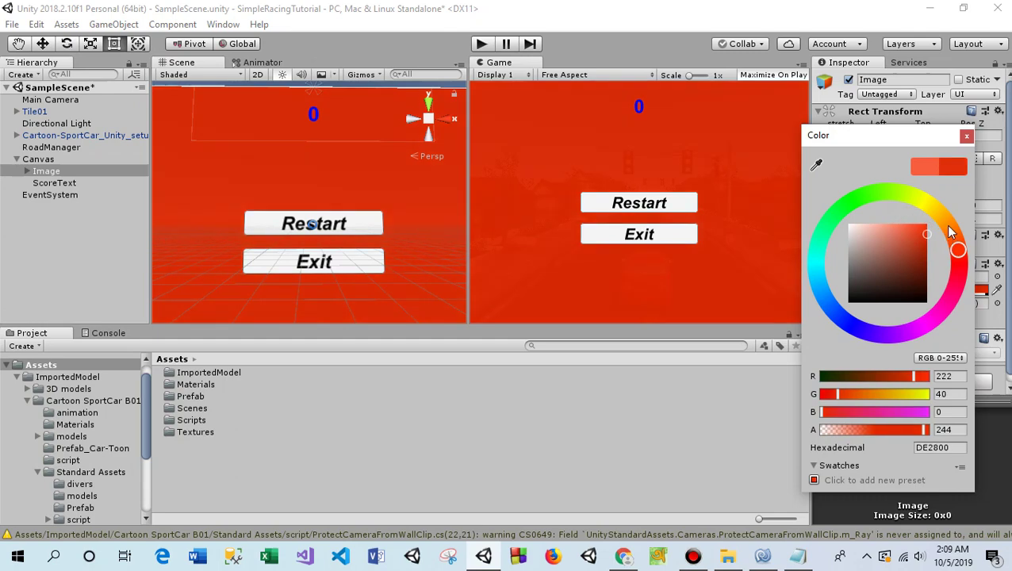
pyautogui.moveTo(842, 398); pyautogui.dragTo(834, 389)
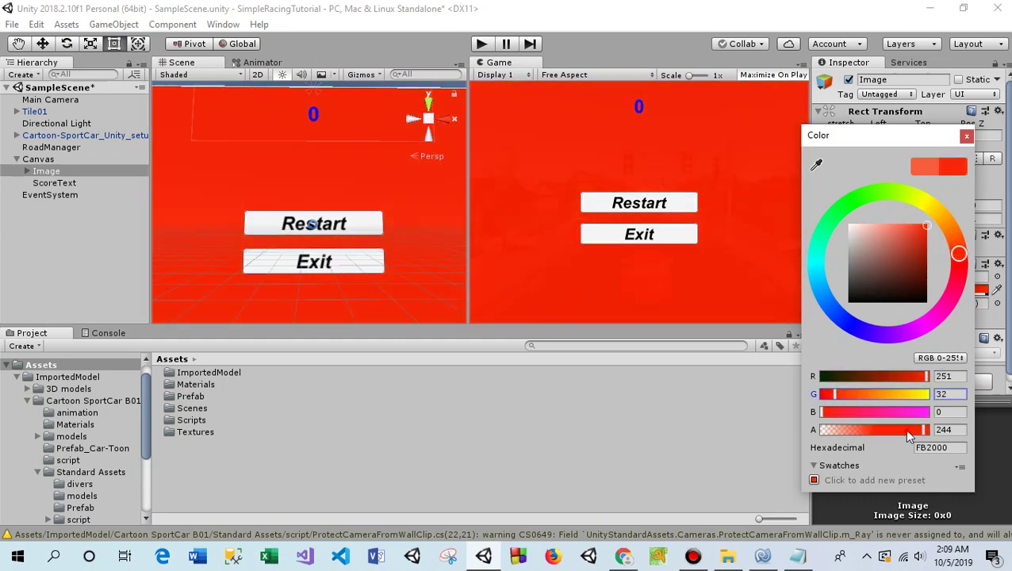
pyautogui.moveTo(904, 429); pyautogui.dragTo(944, 429)
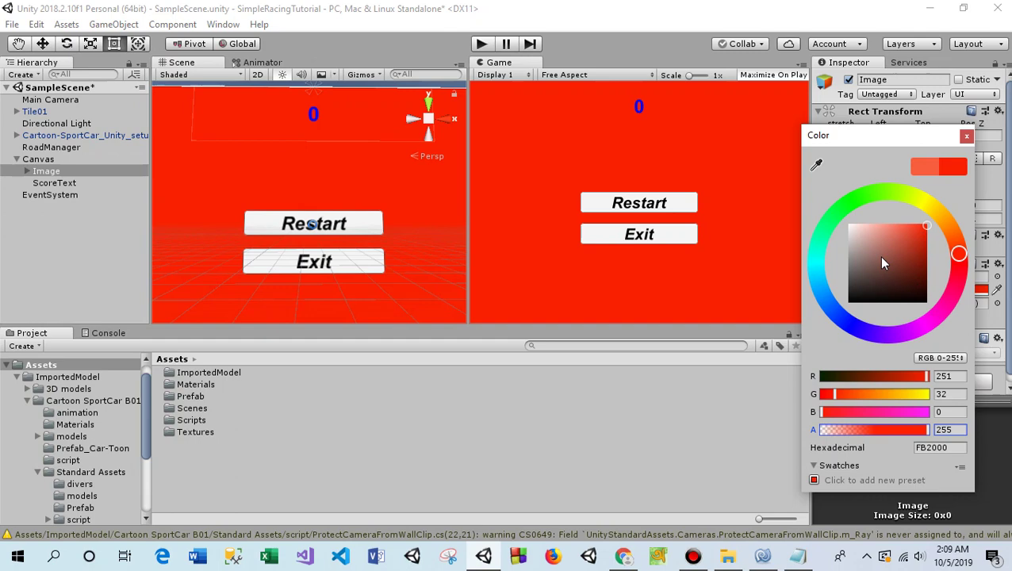
pyautogui.click(923, 233)
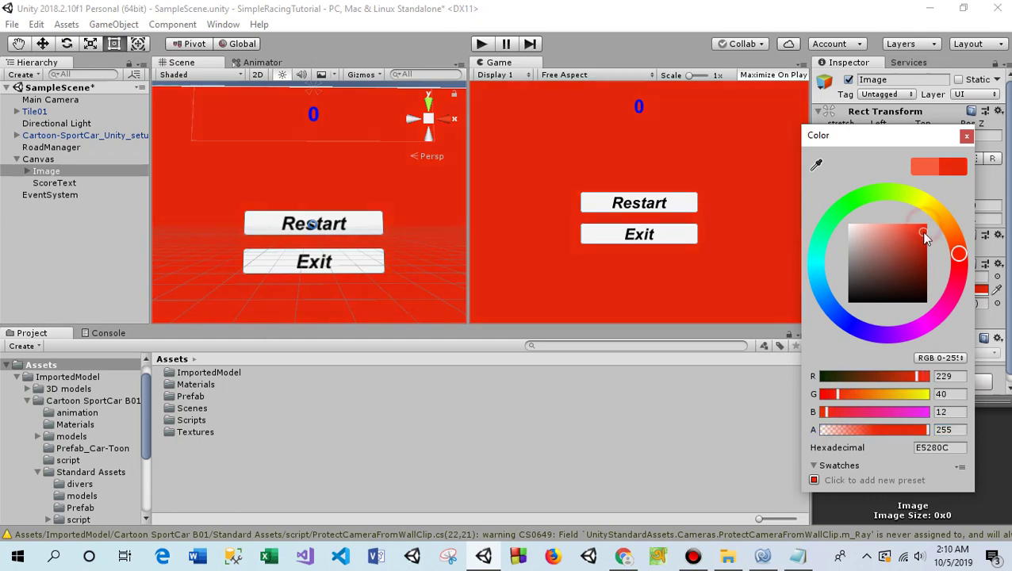
pyautogui.moveTo(926, 239); pyautogui.dragTo(797, 215)
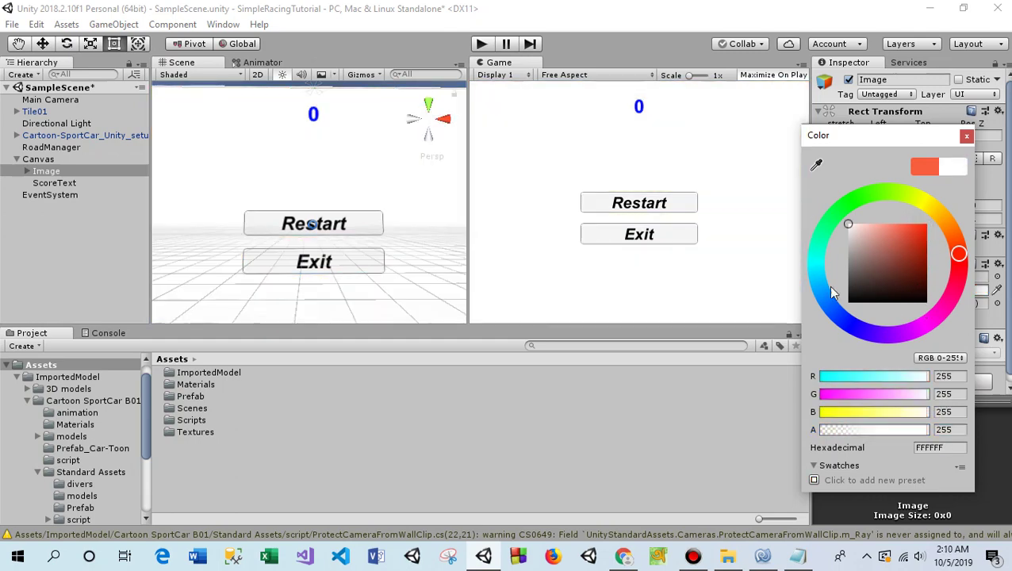
pyautogui.moveTo(833, 294); pyautogui.dragTo(846, 325)
pyautogui.moveTo(896, 240); pyautogui.dragTo(949, 209)
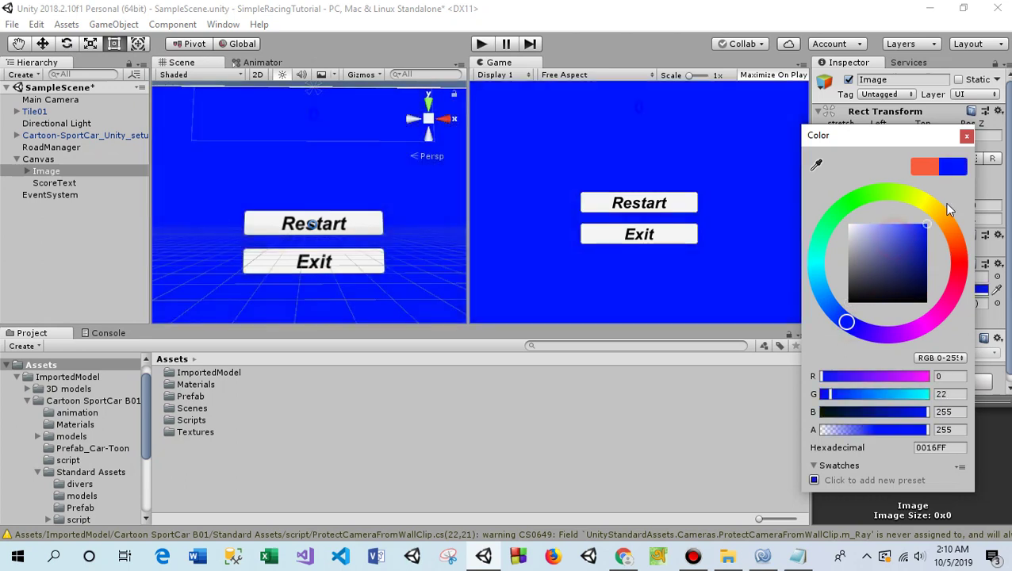
pyautogui.moveTo(846, 322); pyautogui.dragTo(851, 326)
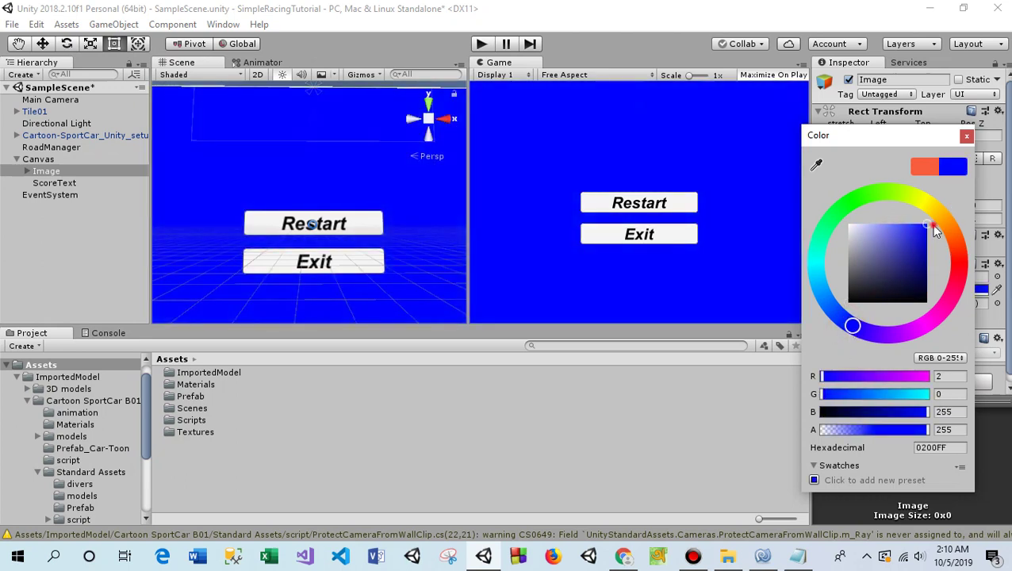
# Close the colour picker, save the scene, and do a quick play-test run.
pyautogui.click(966, 136)
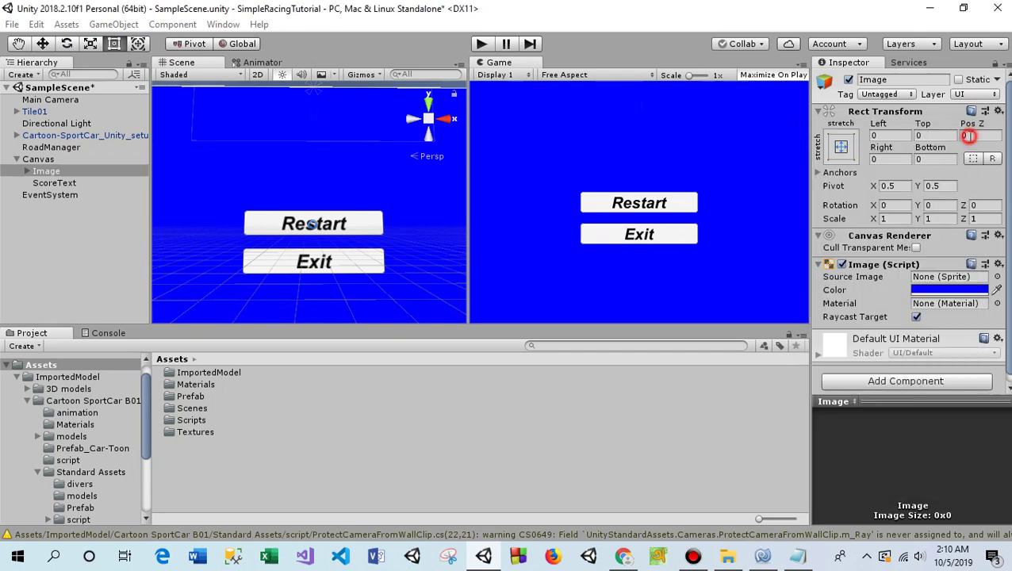
pyautogui.click(12, 25)
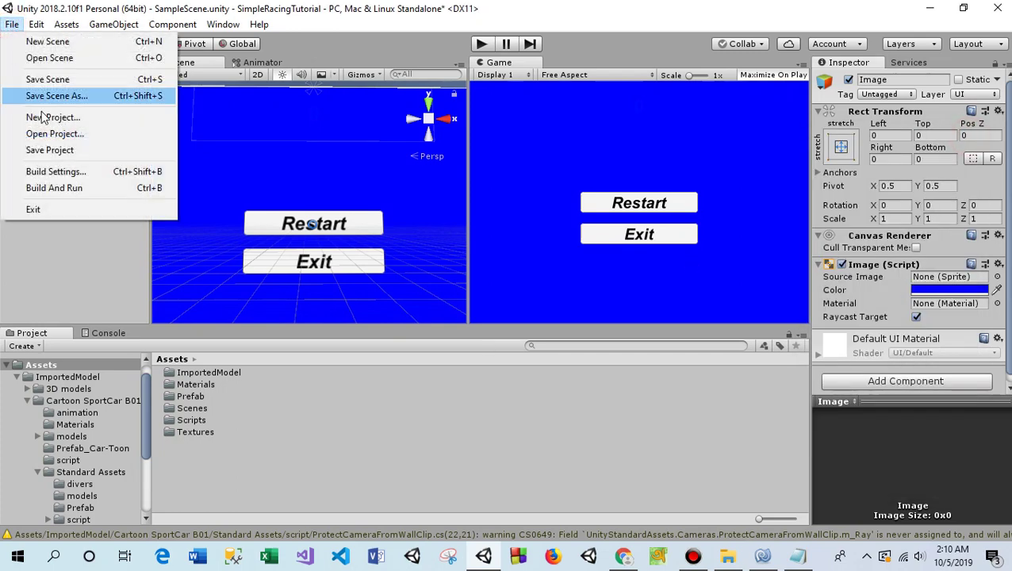
pyautogui.click(47, 77)
pyautogui.click(483, 44)
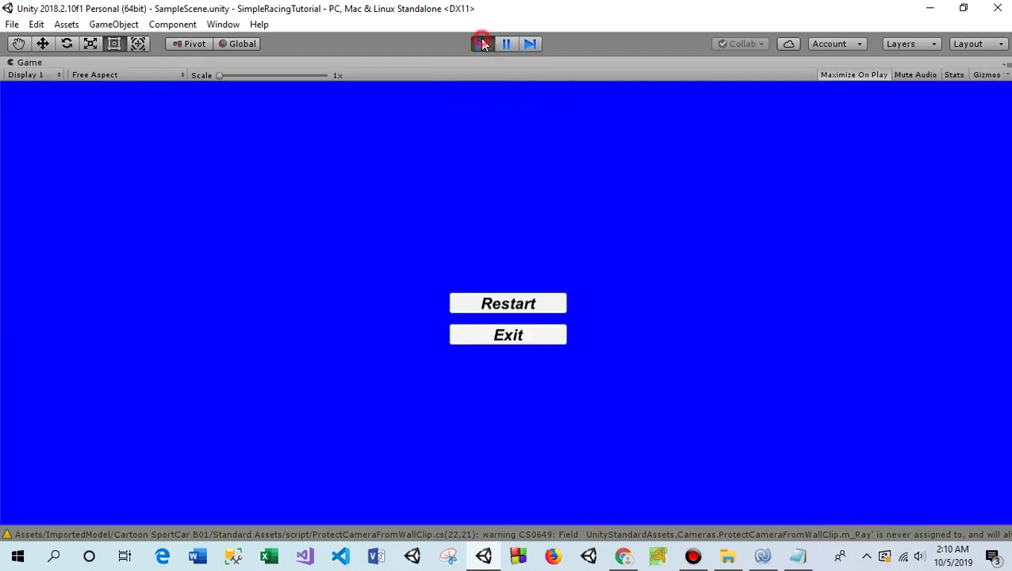
pyautogui.click(483, 43)
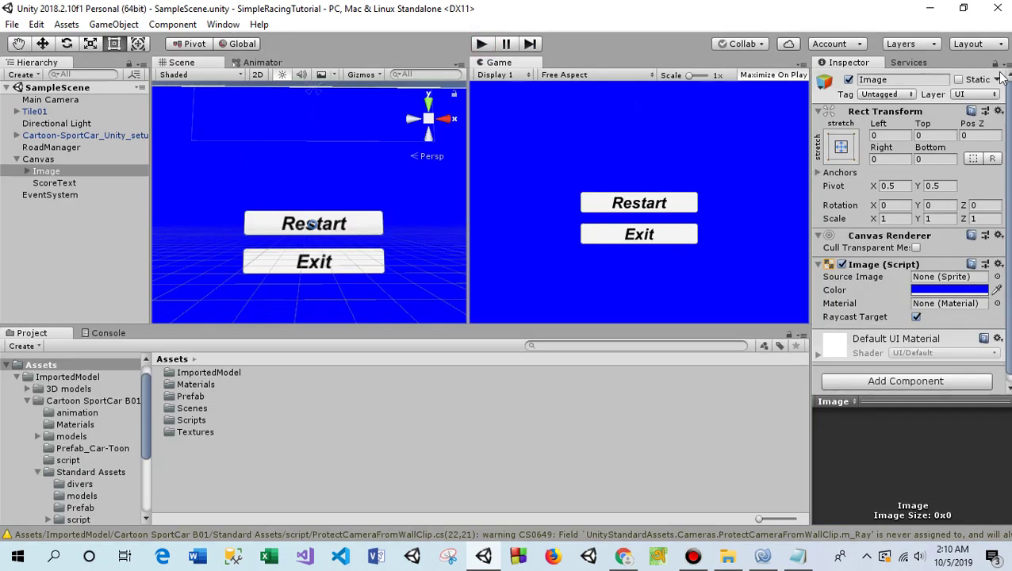
# Disable the game-over Image panel, save the scene, and play again.
pyautogui.click(848, 79)
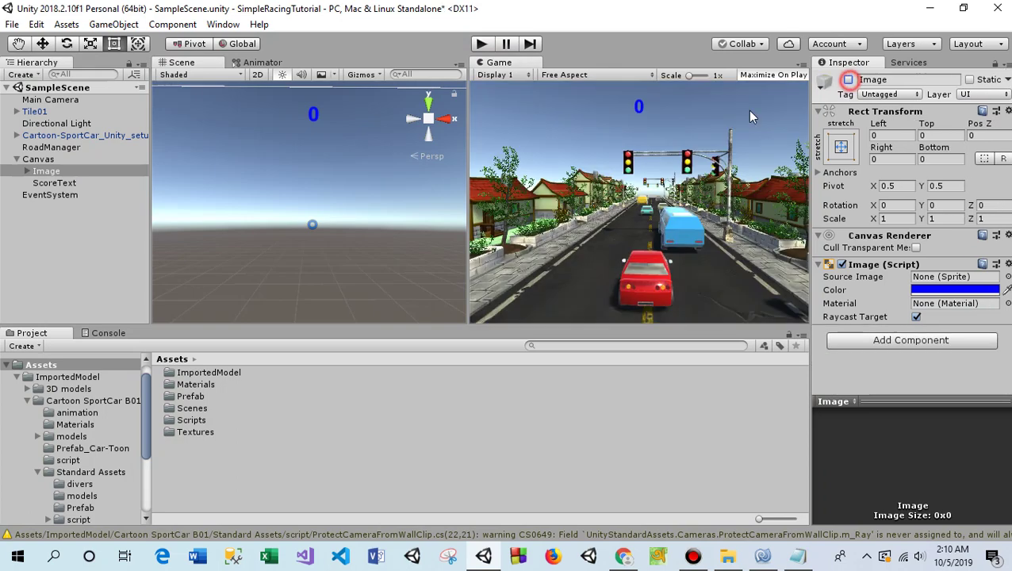
pyautogui.click(12, 24)
pyautogui.click(32, 88)
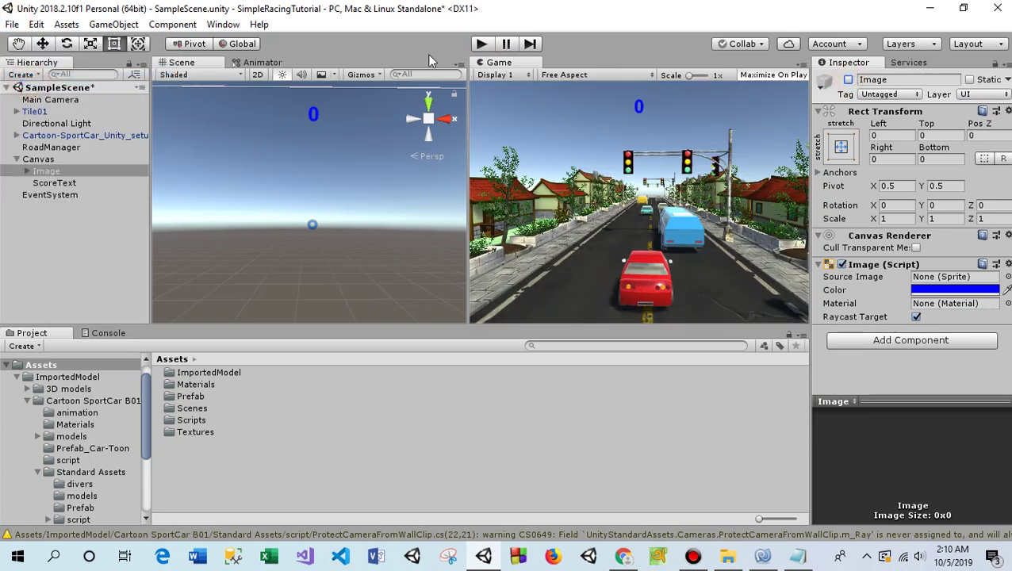
pyautogui.click(482, 44)
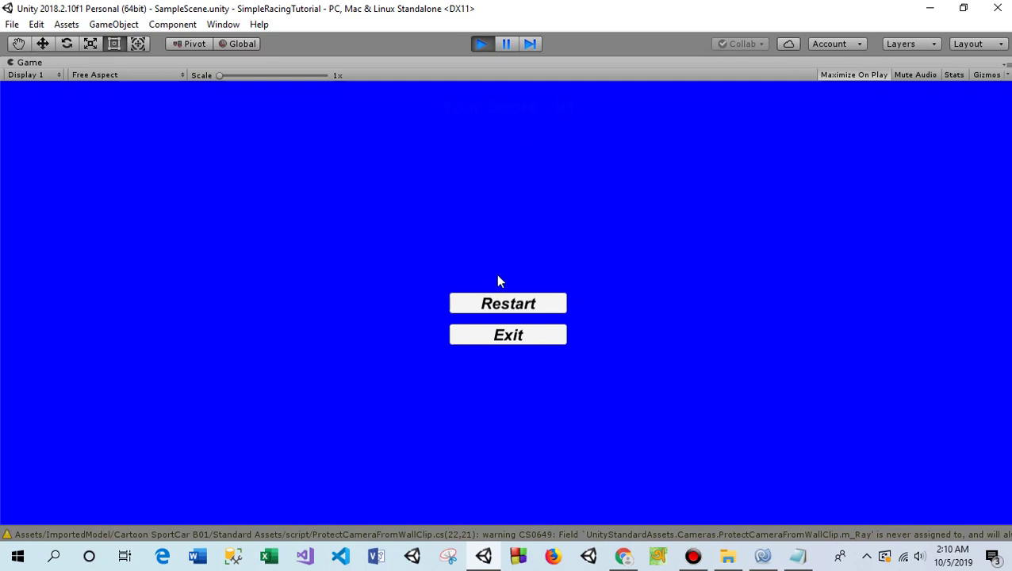
pyautogui.click(481, 44)
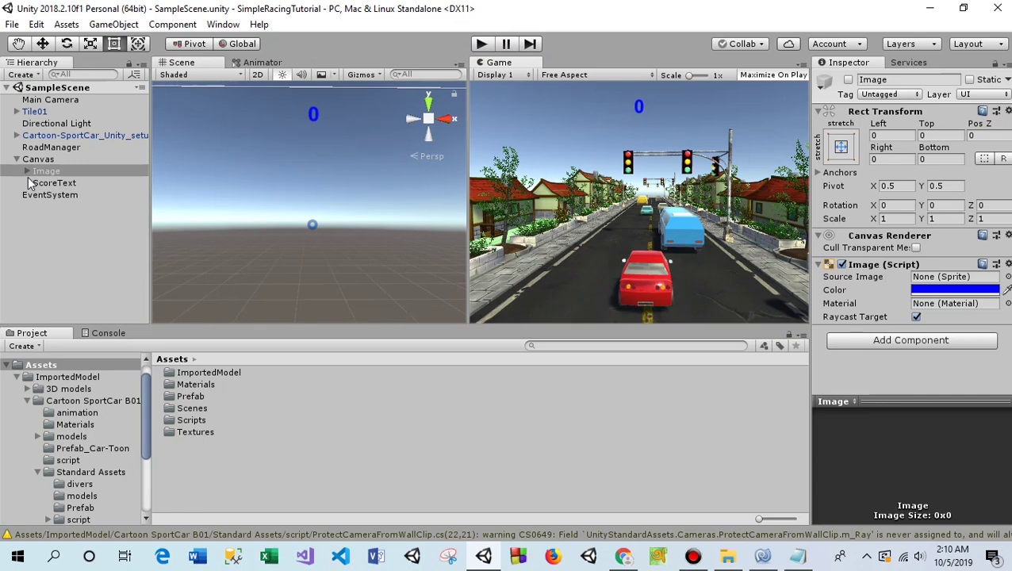
# Add a UI Text child object under the game-over Image panel.
pyautogui.click(24, 170)
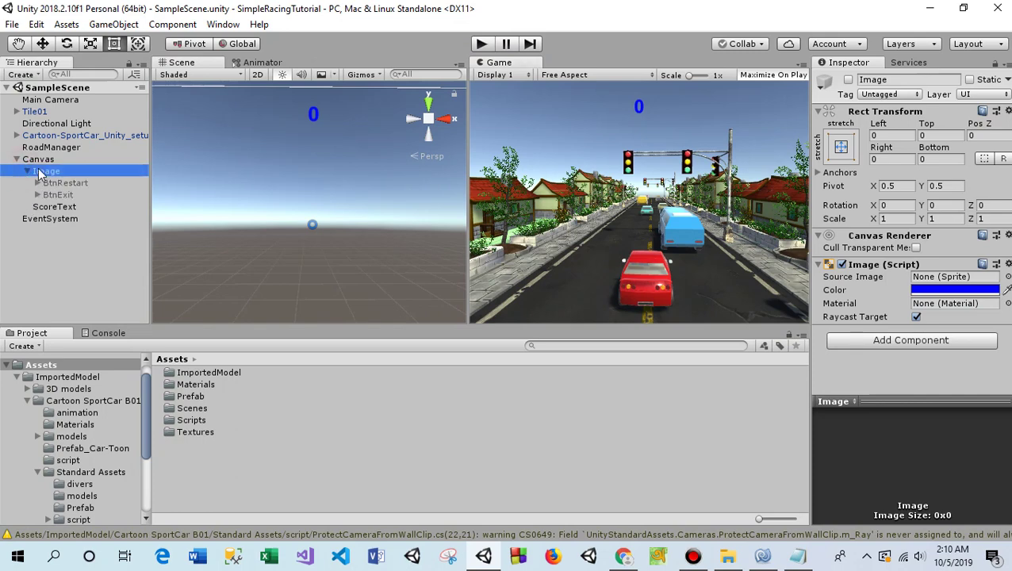
pyautogui.rightClick(40, 170)
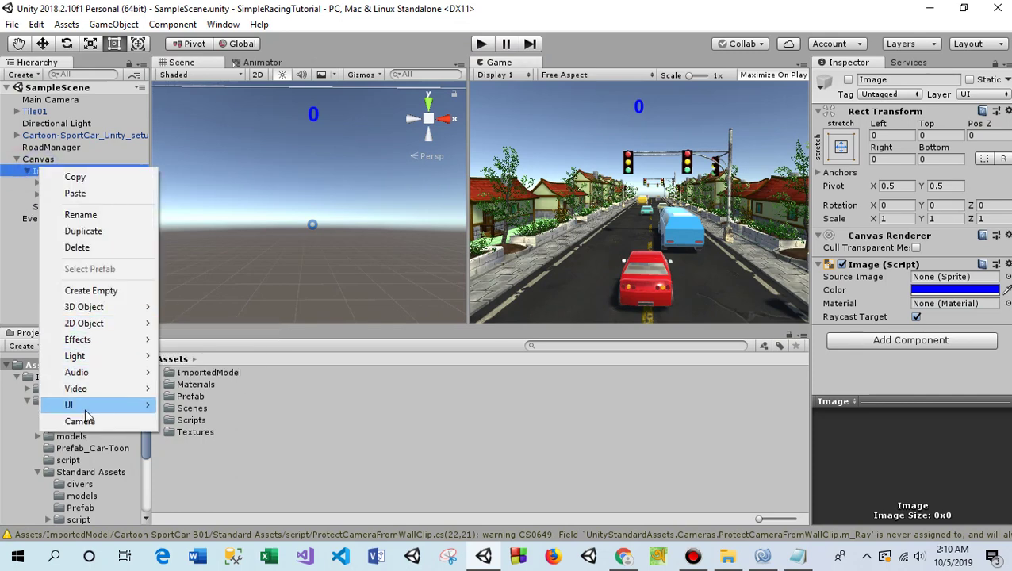
pyautogui.moveTo(120, 406)
pyautogui.click(208, 160)
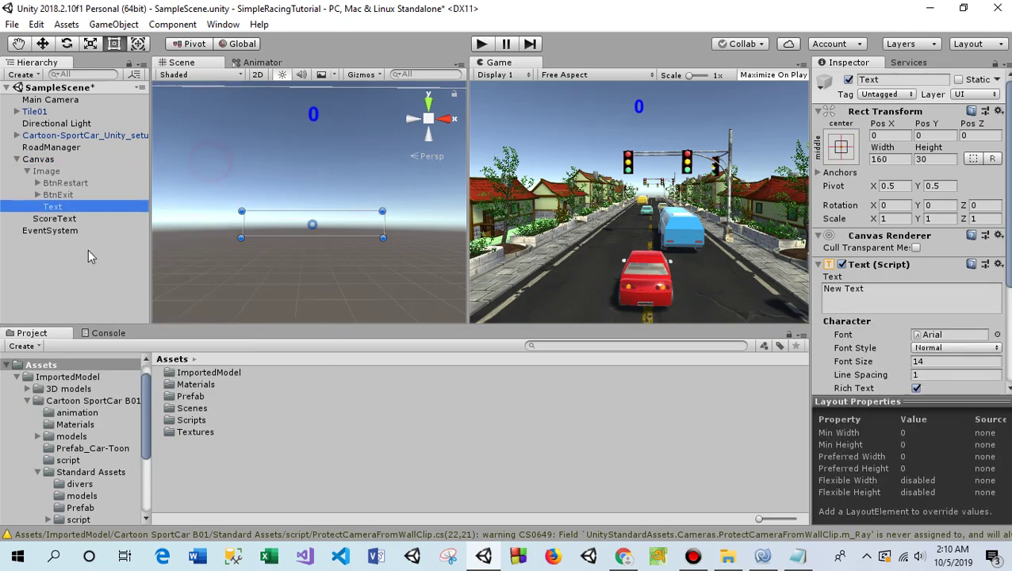
# Rename the new text FinalScore and change its text from 'New Text' to 0.
pyautogui.click(904, 80)
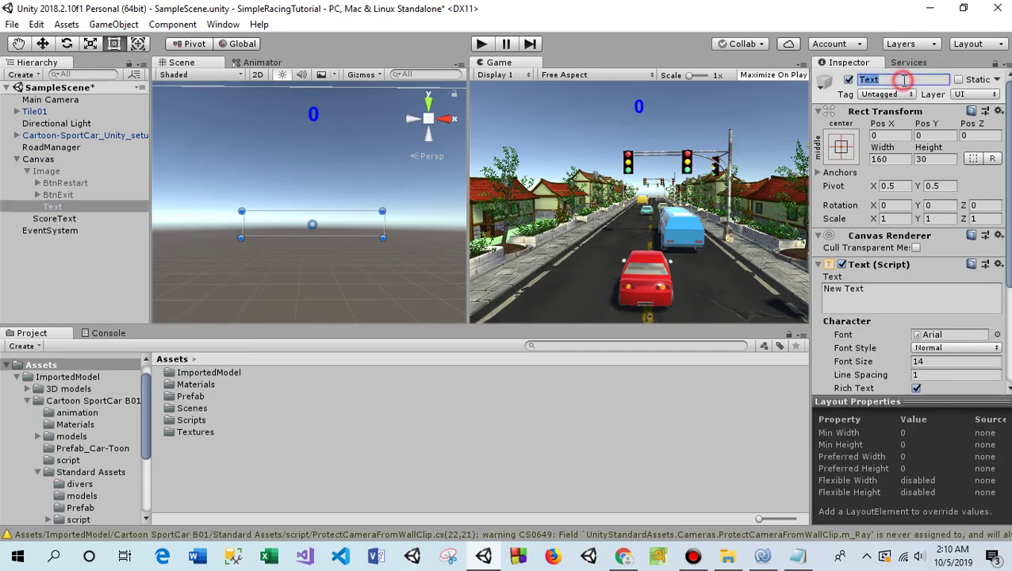
pyautogui.write('F')
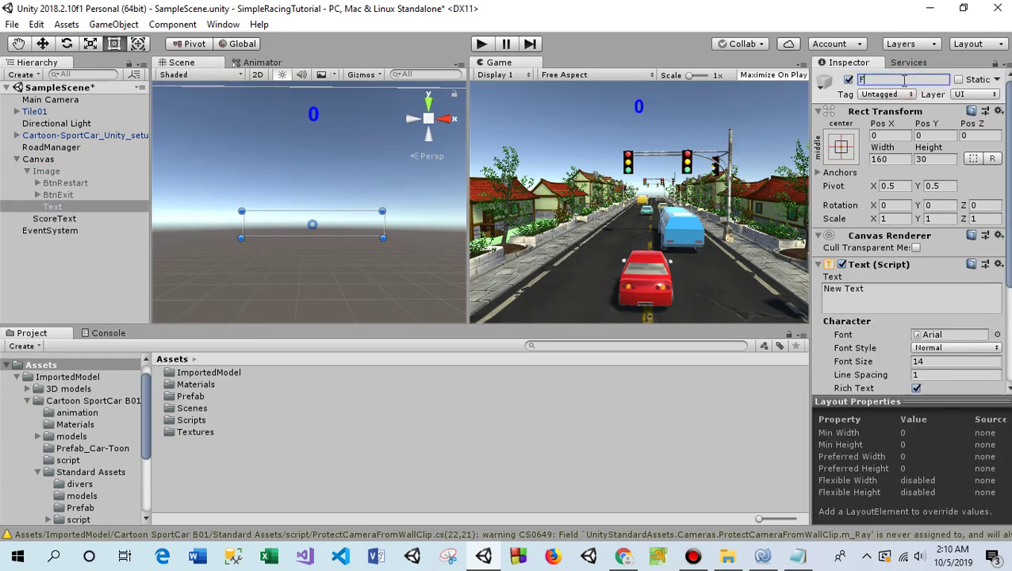
pyautogui.write('inalScore')
pyautogui.press('Return')
pyautogui.click(905, 290)
pyautogui.write('0')
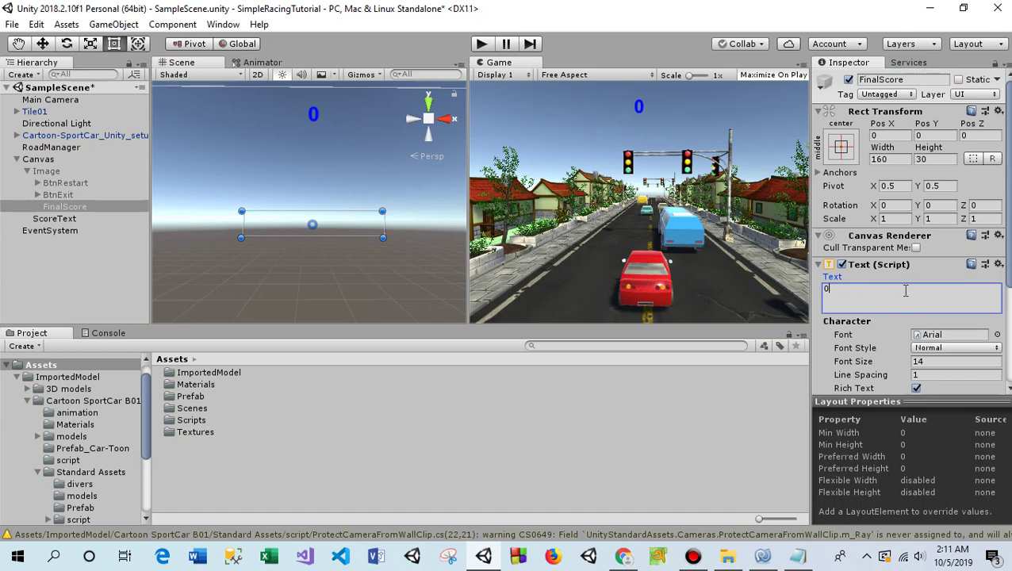
pyautogui.click(59, 171)
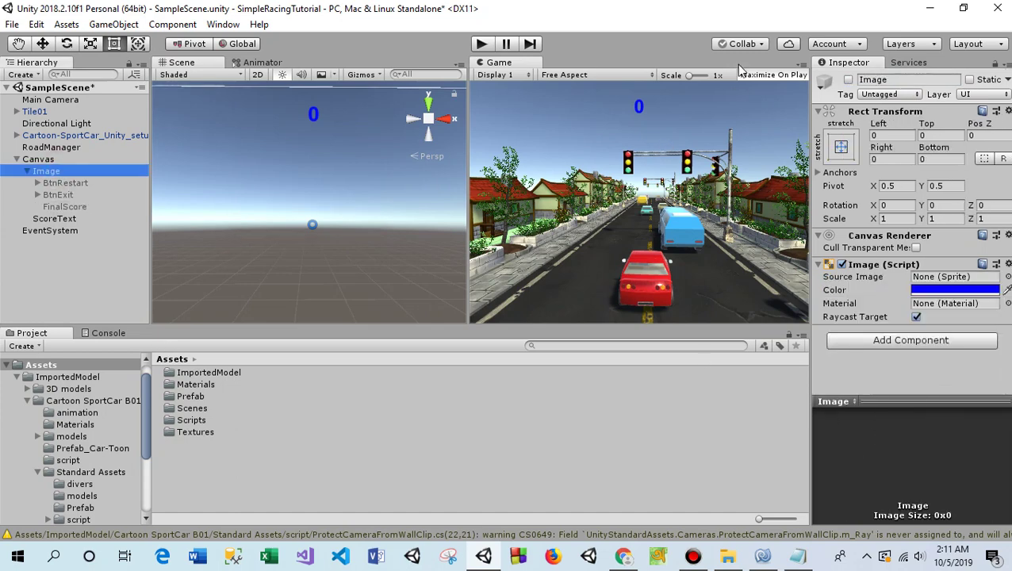
# Re-enable the game-over panel and try new colours, then undo back to blue 0200FF.
pyautogui.click(847, 80)
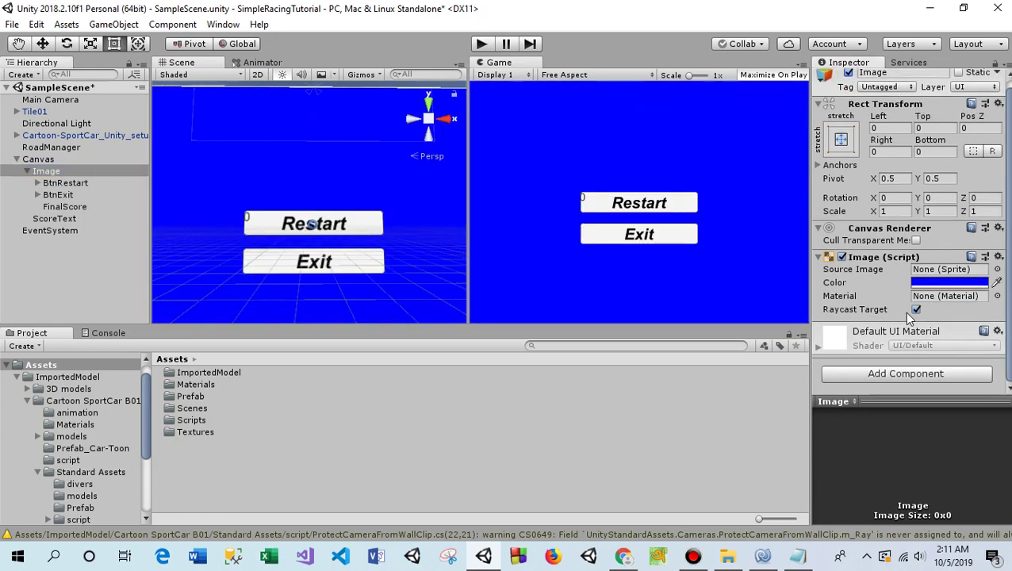
pyautogui.click(947, 283)
pyautogui.click(869, 255)
pyautogui.moveTo(869, 255); pyautogui.dragTo(834, 207)
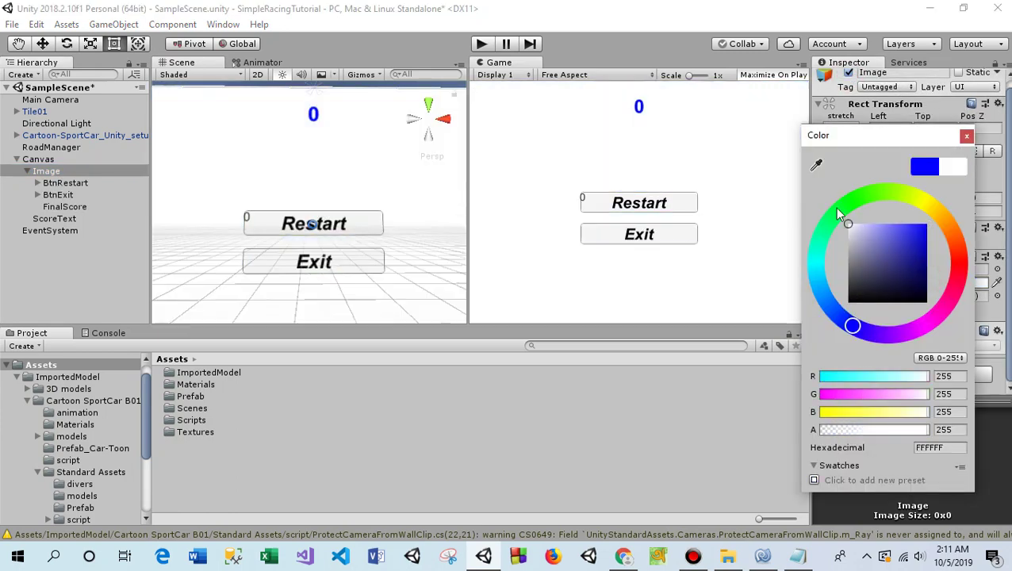
pyautogui.click(890, 262)
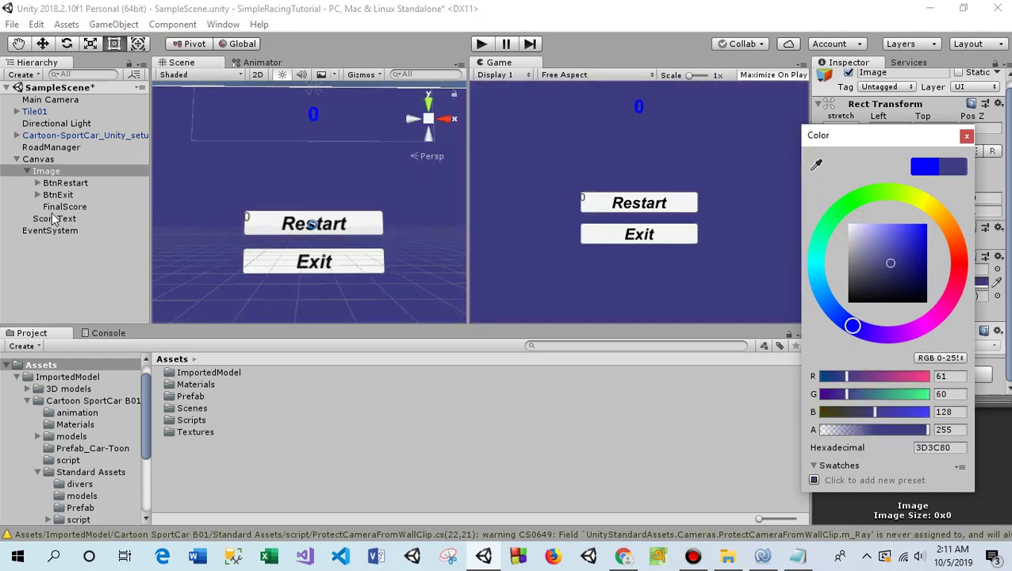
pyautogui.hotkey('ctrl', 'z')
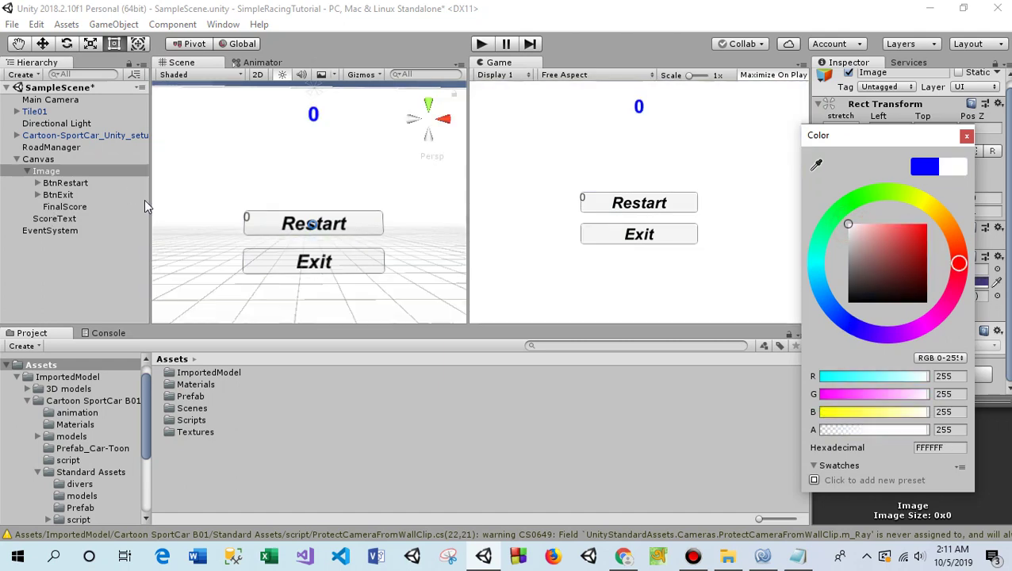
pyautogui.hotkey('ctrl', 'z')
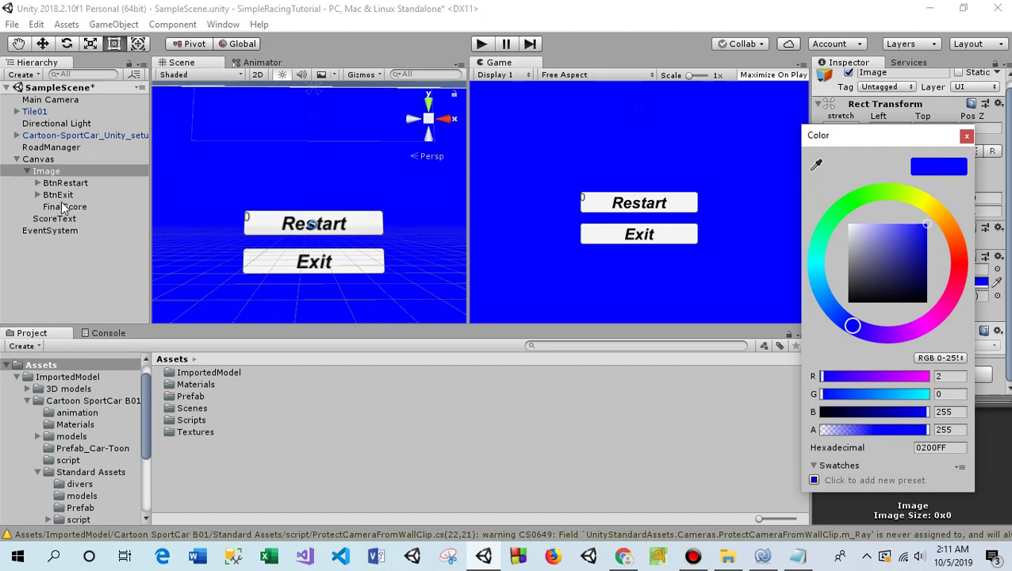
pyautogui.click(64, 208)
# Set the FinalScore text colour to white (FFFFFF).
pyautogui.click(63, 207)
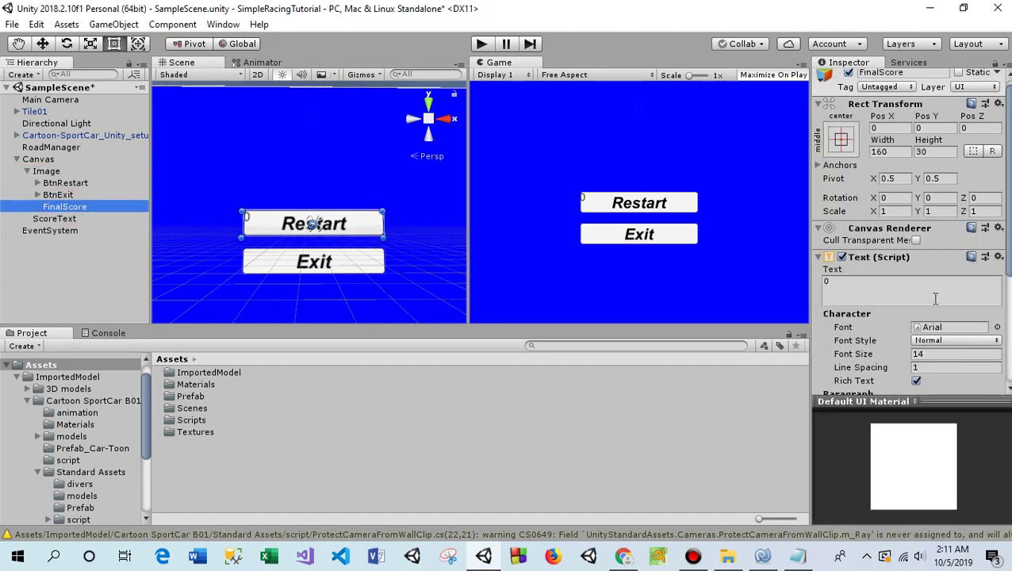
pyautogui.scroll(-5, 935, 298)
pyautogui.click(948, 339)
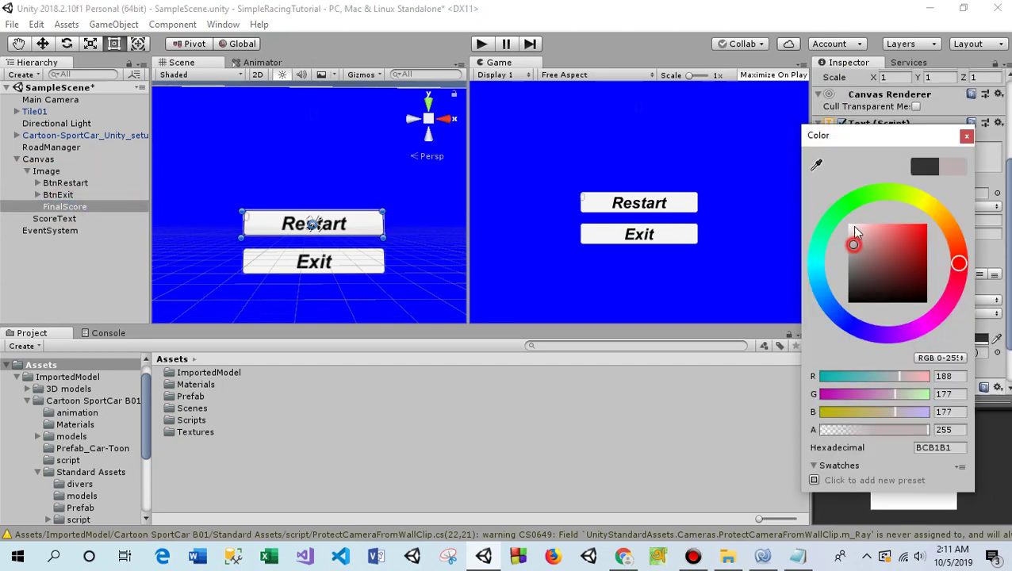
pyautogui.moveTo(855, 228); pyautogui.dragTo(843, 198)
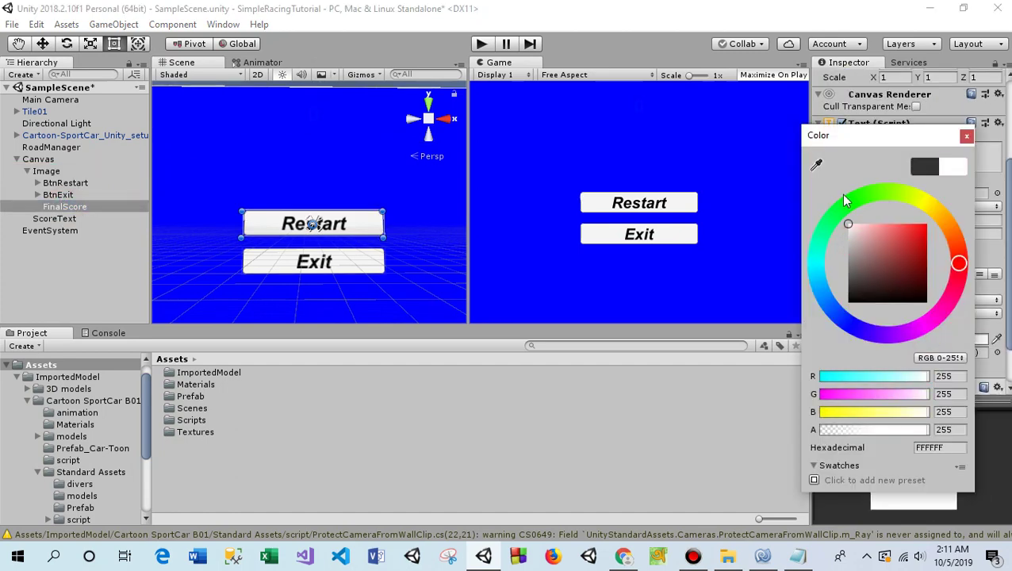
pyautogui.click(966, 136)
pyautogui.scroll(5, 849, 236)
# Anchor FinalScore to the top centre of the panel and widen its text box.
pyautogui.click(841, 146)
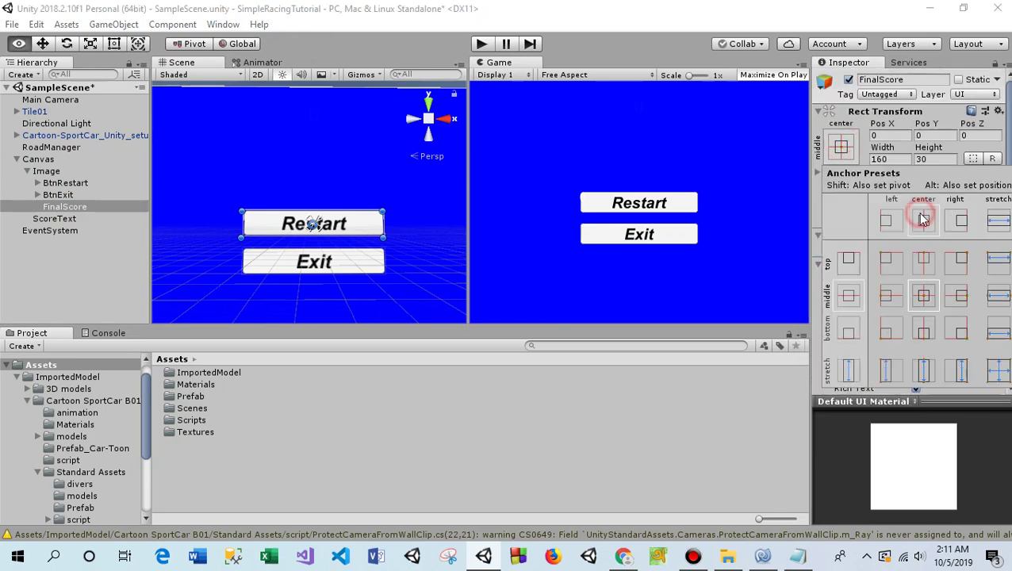
pyautogui.keyDown('alt'); pyautogui.click(923, 263); pyautogui.keyUp('alt')
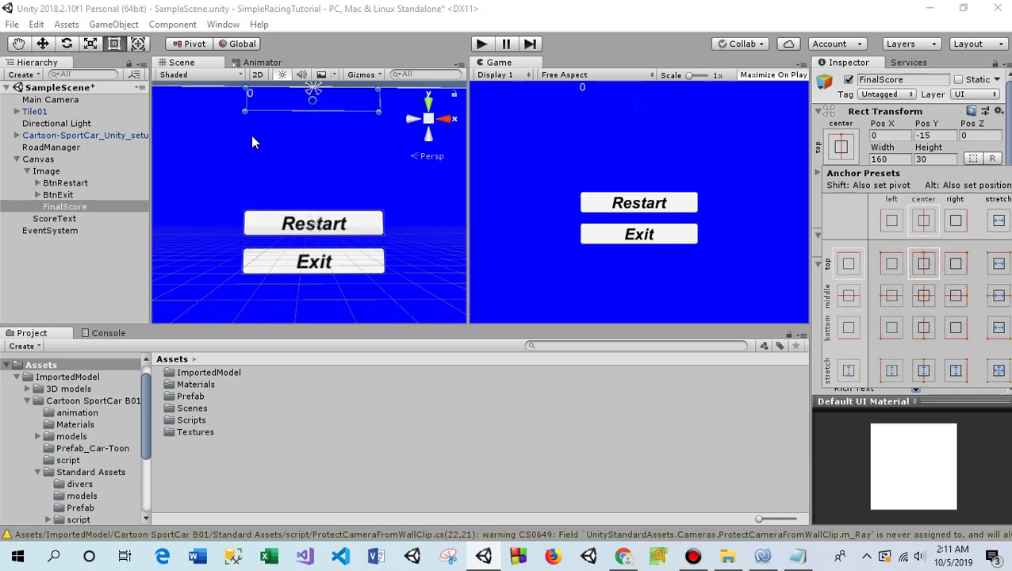
pyautogui.click(243, 111)
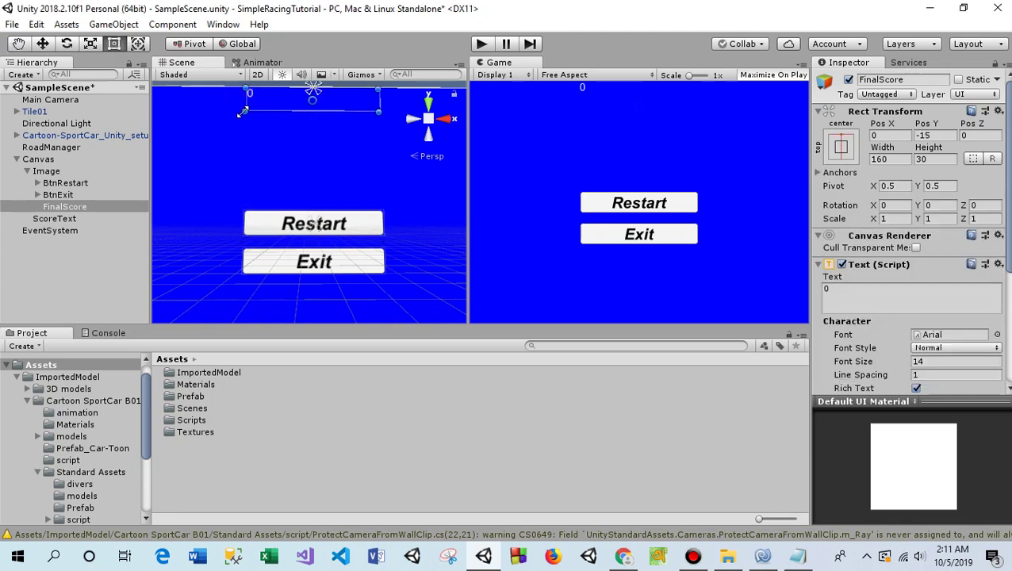
pyautogui.moveTo(243, 112); pyautogui.dragTo(171, 144)
pyautogui.moveTo(381, 142); pyautogui.dragTo(434, 149)
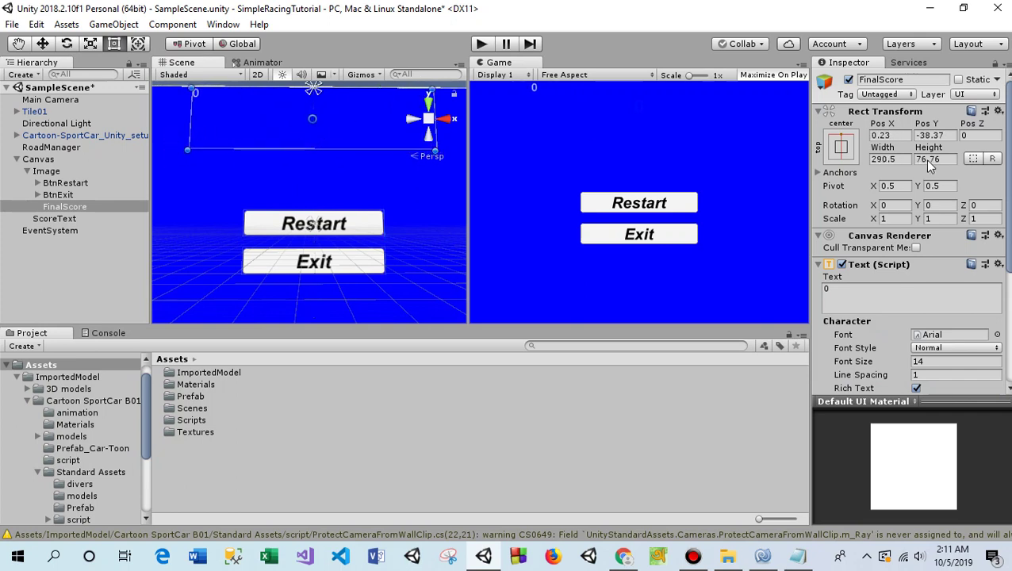
# Centre FinalScore's text both ways, make it Bold, and set font size 66.
pyautogui.scroll(-5, 946, 265)
pyautogui.click(932, 217)
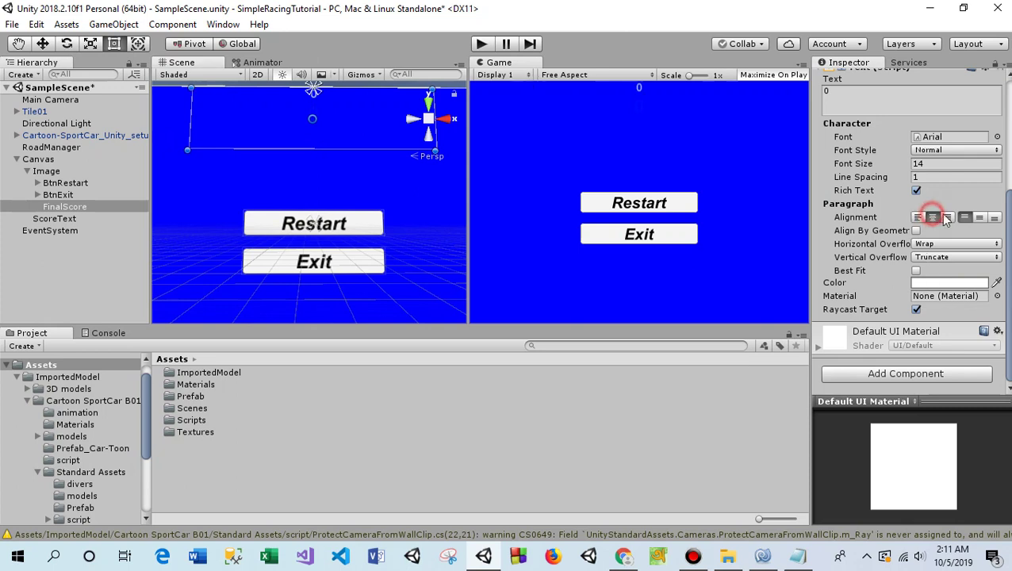
pyautogui.click(979, 216)
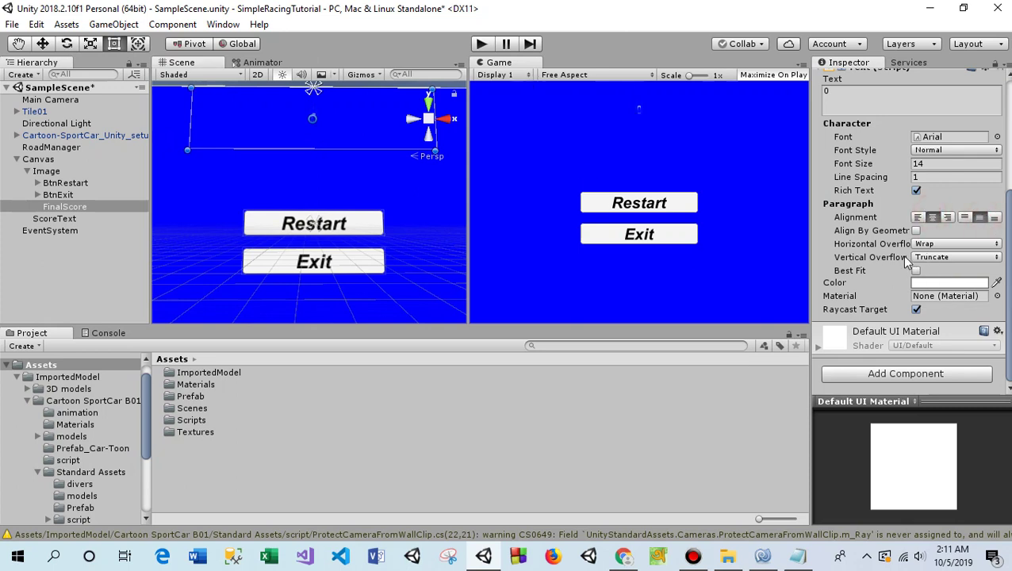
pyautogui.moveTo(899, 164); pyautogui.dragTo(932, 168)
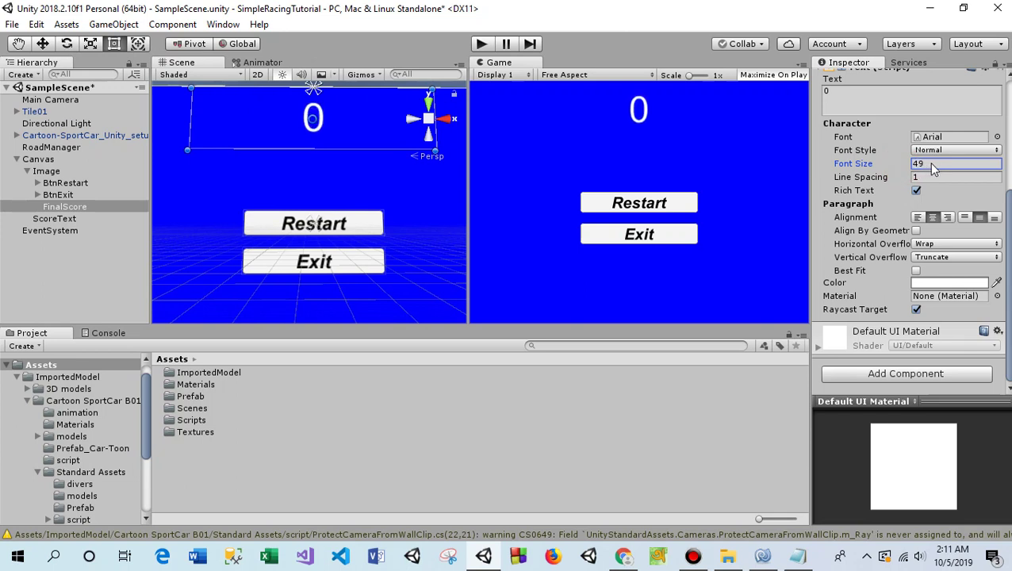
pyautogui.moveTo(928, 162); pyautogui.dragTo(922, 162)
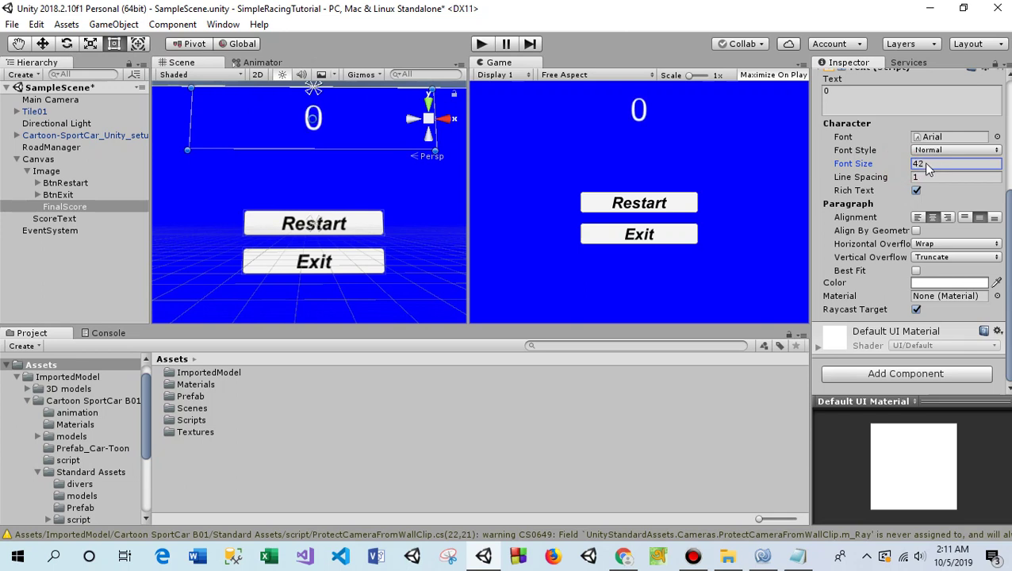
pyautogui.click(936, 150)
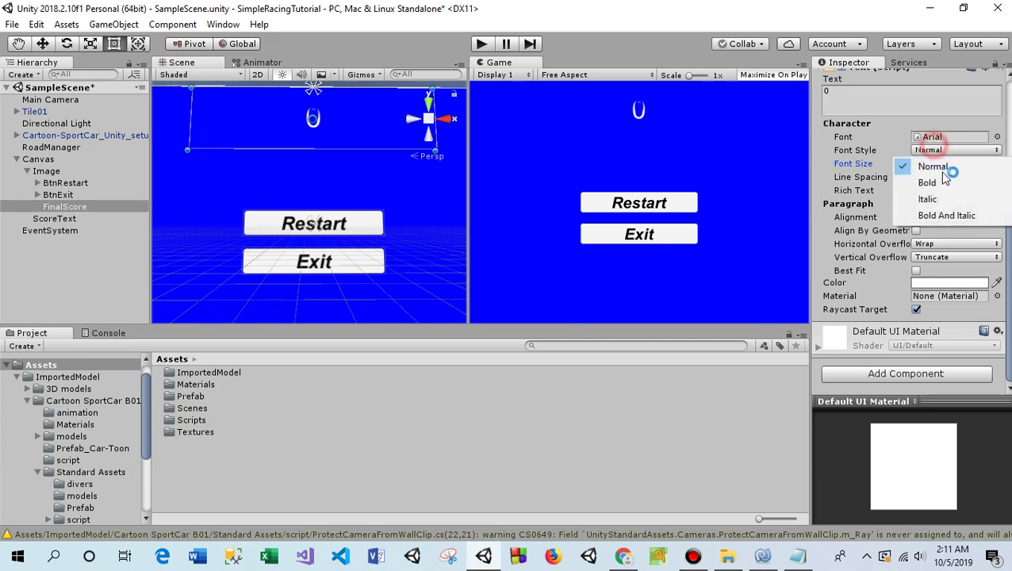
pyautogui.click(929, 180)
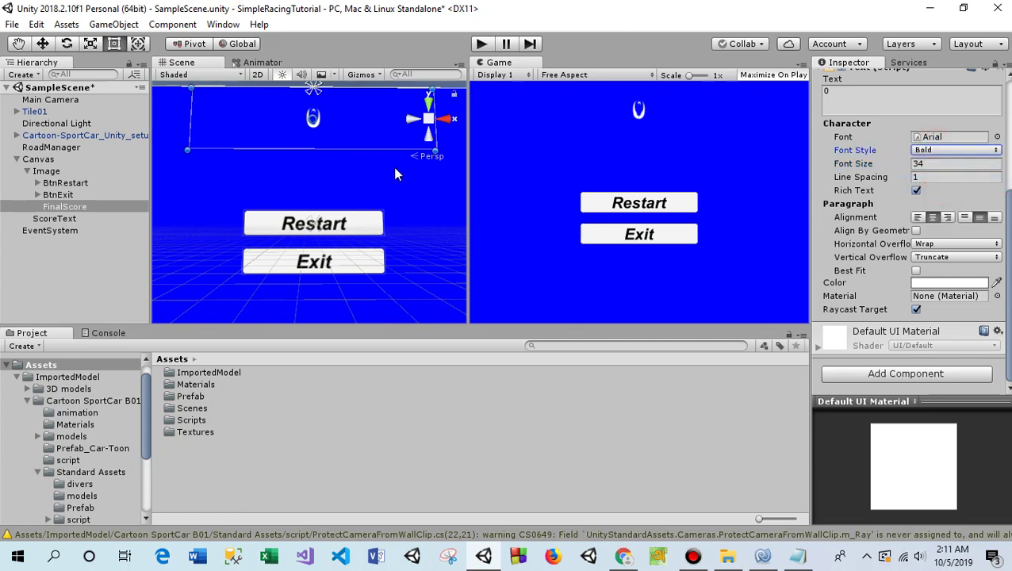
pyautogui.scroll(-2, 289, 161)
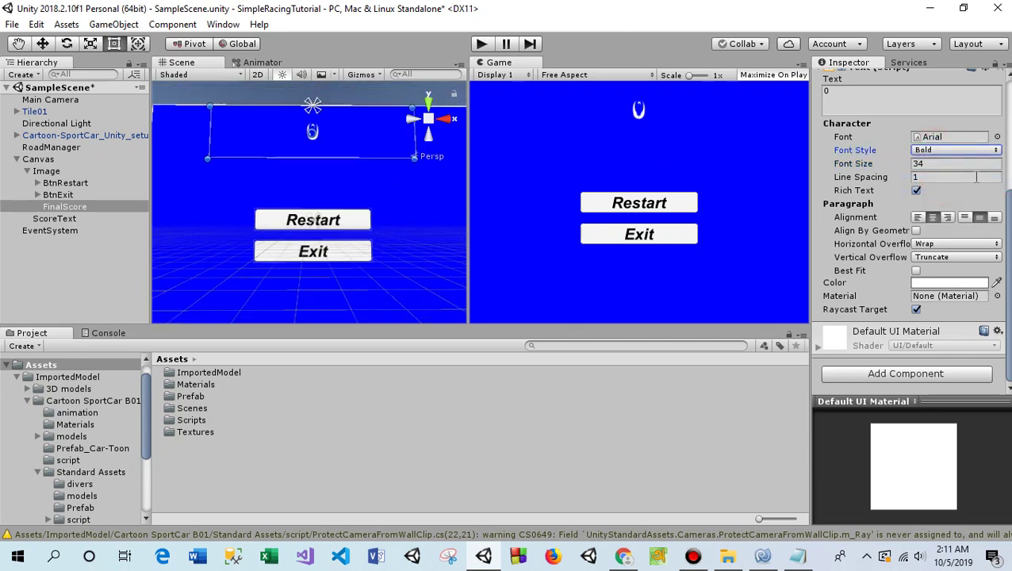
pyautogui.moveTo(916, 163); pyautogui.dragTo(937, 164)
pyautogui.write('66')
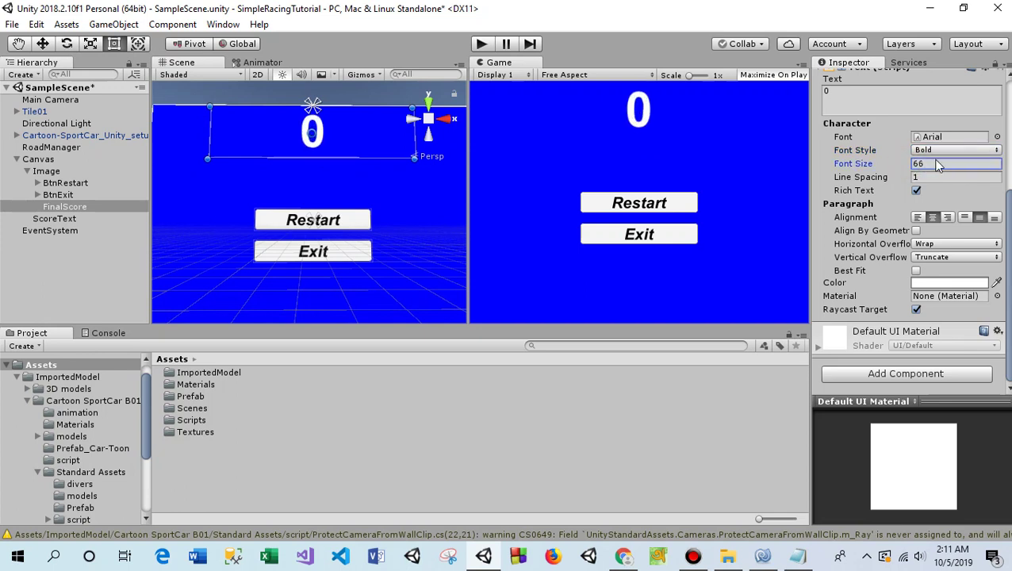
# Save the scene, open the Assets/Scripts folder, and switch to MonoDevelop.
pyautogui.click(12, 24)
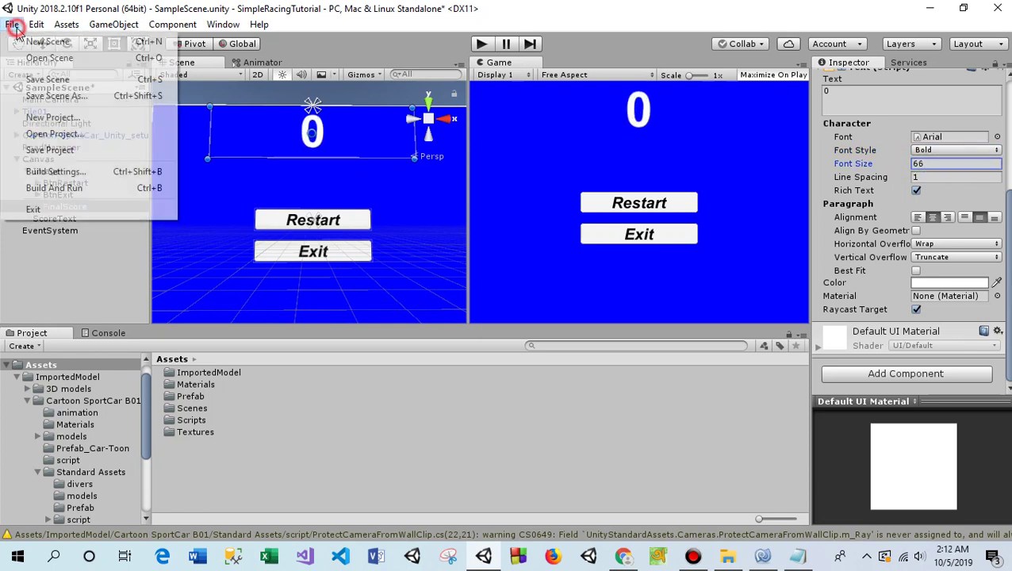
pyautogui.click(38, 81)
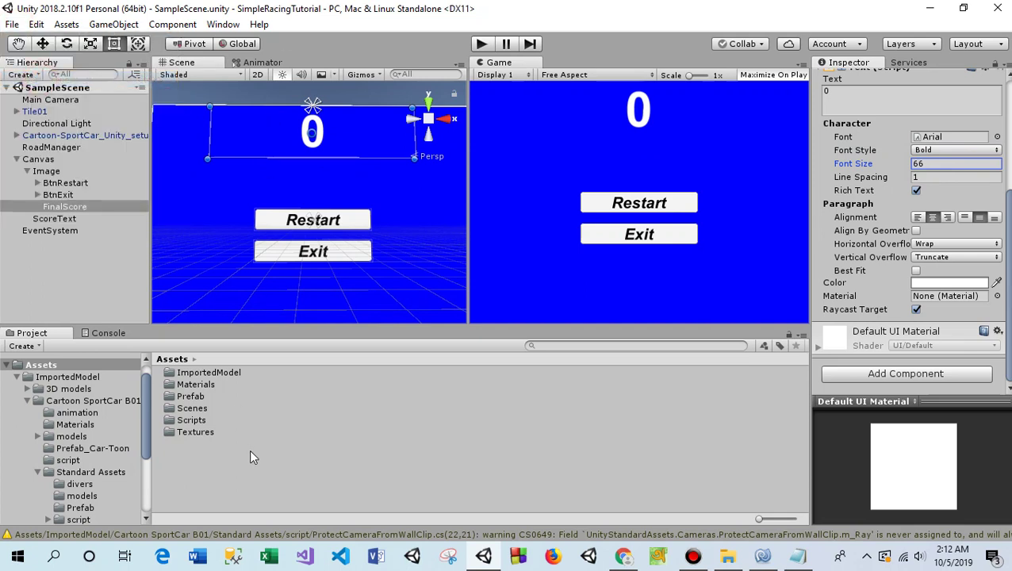
pyautogui.doubleClick(188, 420)
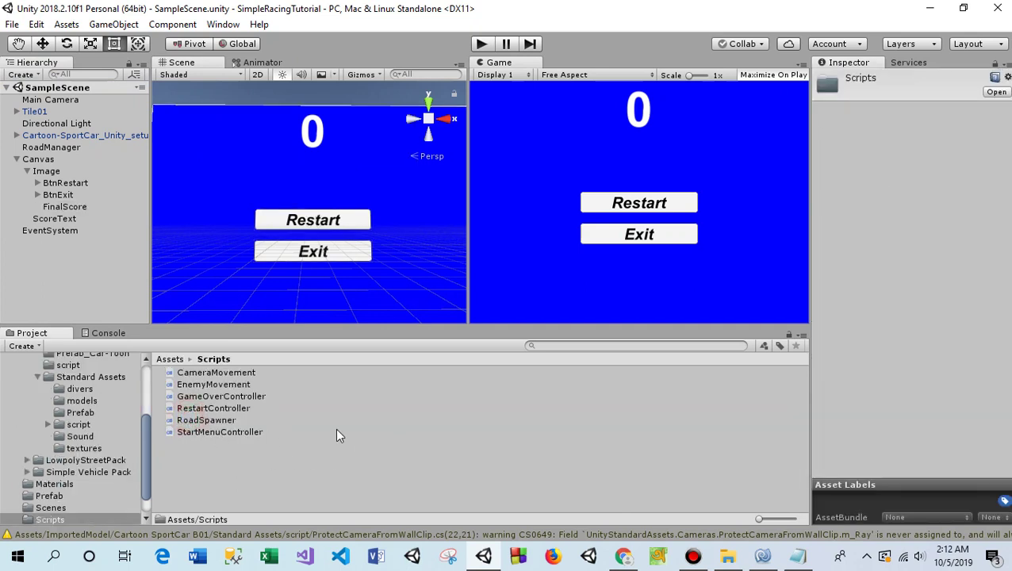
pyautogui.click(762, 556)
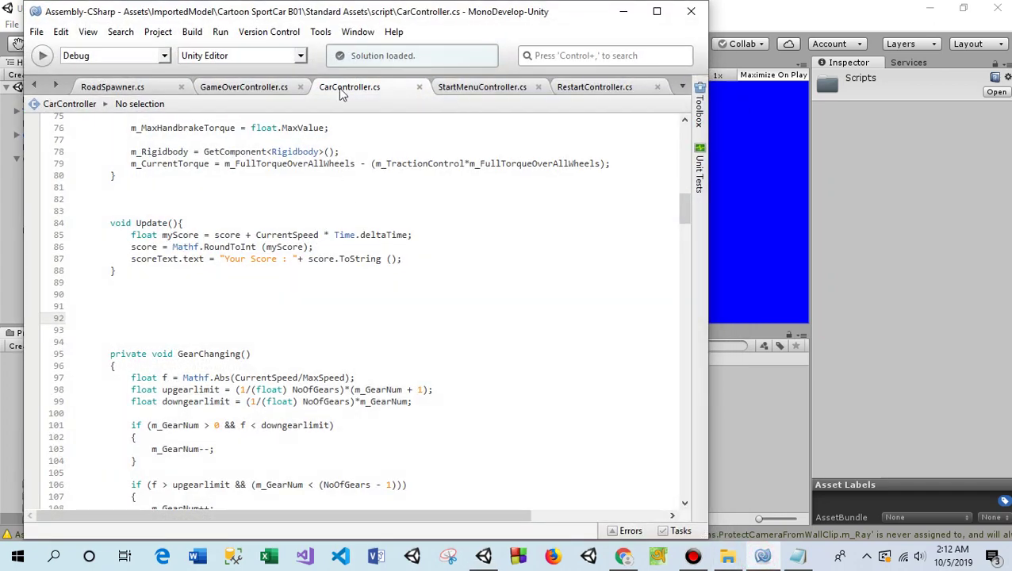
# In GameOverController.cs, remove the // from lines 10, 11, 19 and 26.
pyautogui.click(593, 89)
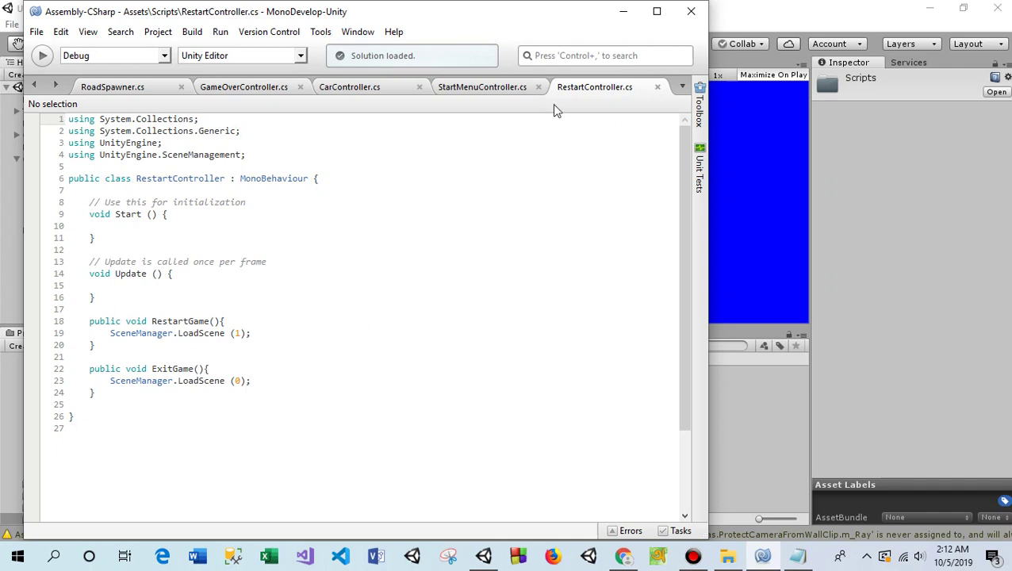
pyautogui.click(226, 89)
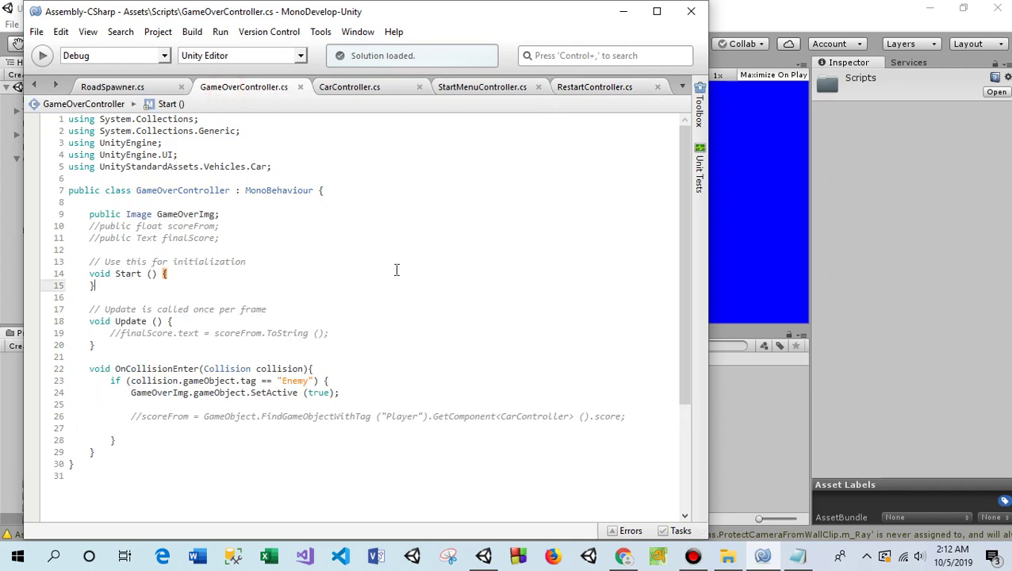
pyautogui.click(94, 227)
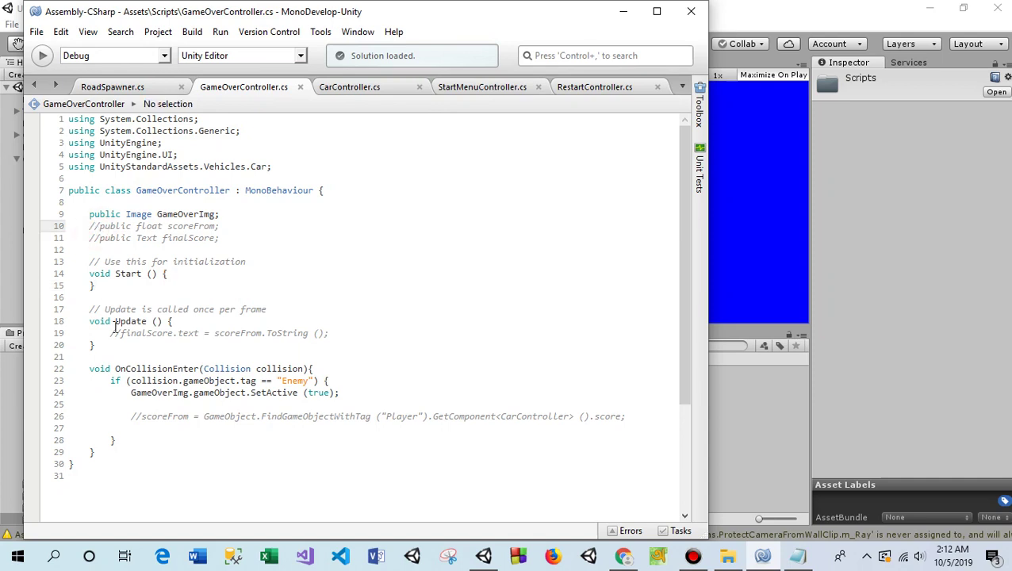
pyautogui.press('BackSpace')
pyautogui.press('Delete')
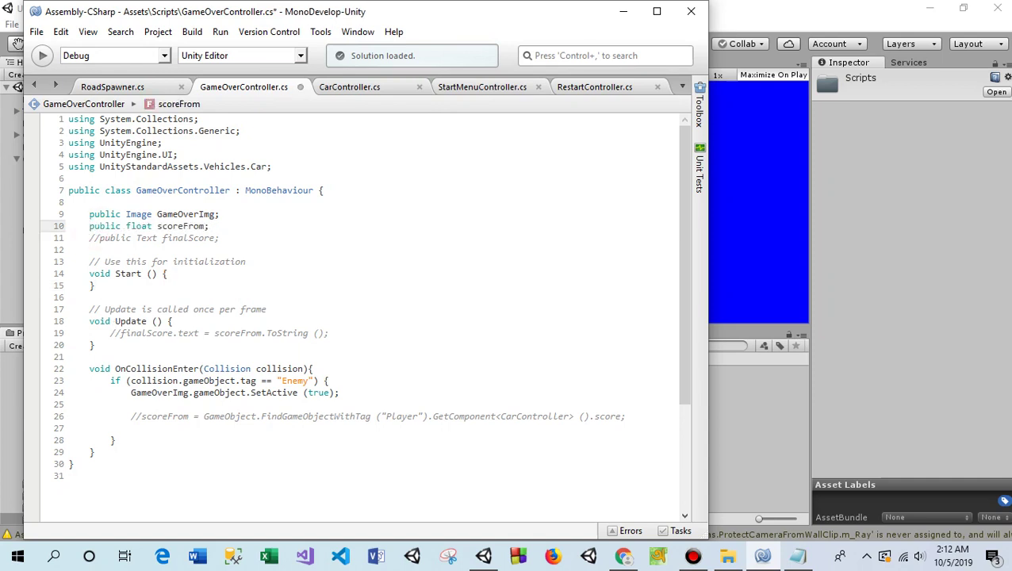
pyautogui.click(93, 238)
pyautogui.press('Delete')
pyautogui.press('BackSpace')
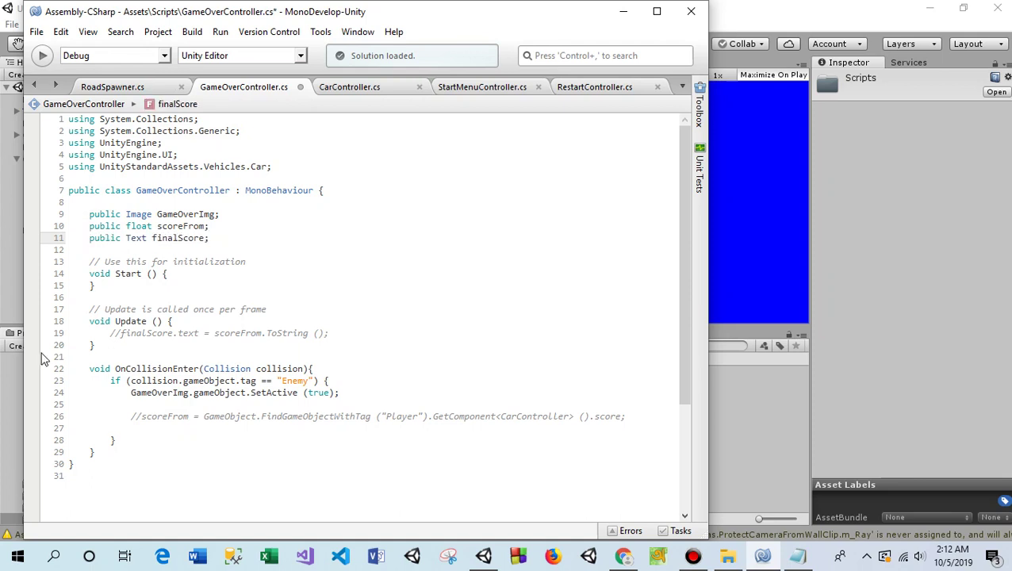
pyautogui.press('BackSpace')
pyautogui.press('BackSpace')
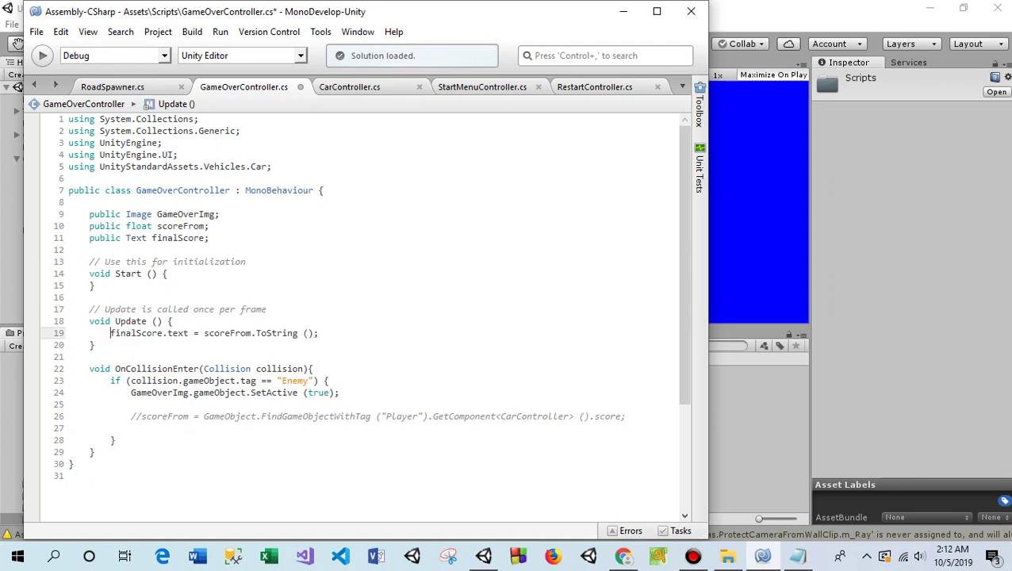
pyautogui.click(141, 416)
pyautogui.press('BackSpace')
pyautogui.press('BackSpace')
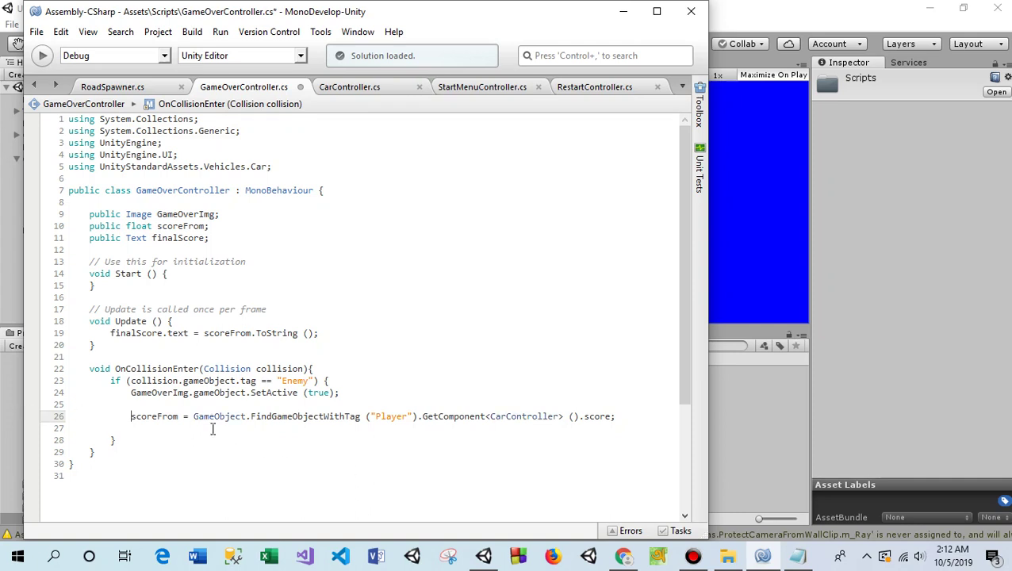
# Review the uncommented scoreFrom and finalScore lines, save GameOverController.cs, and return to Unity.
pyautogui.moveTo(616, 420); pyautogui.dragTo(111, 416)
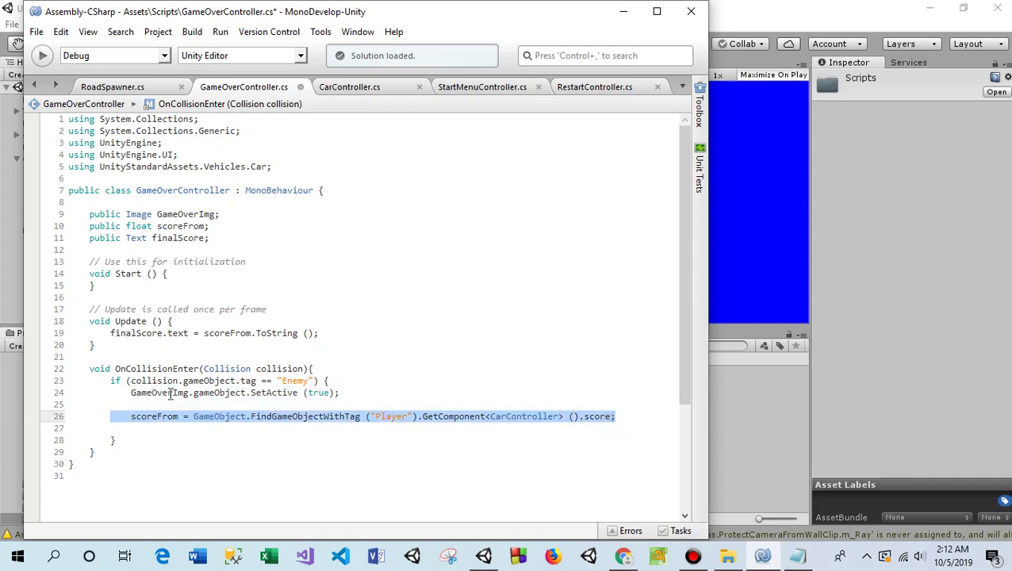
pyautogui.moveTo(317, 333); pyautogui.dragTo(109, 333)
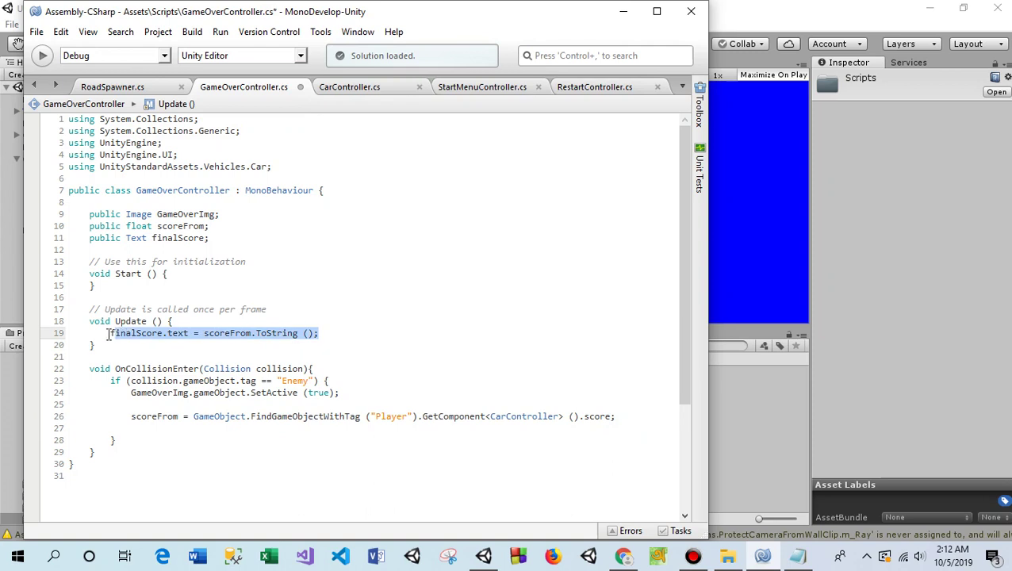
pyautogui.moveTo(214, 238); pyautogui.dragTo(65, 229)
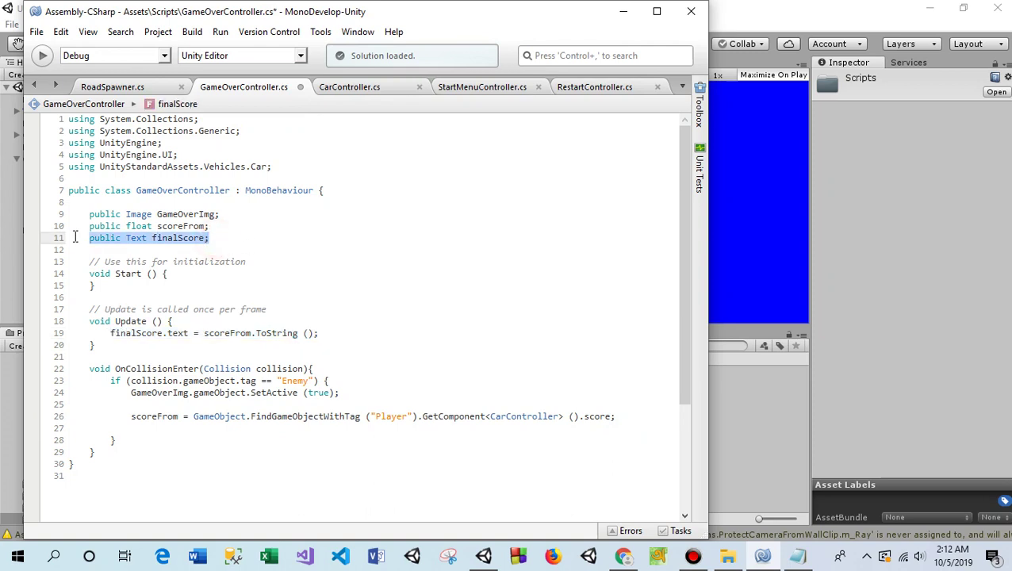
pyautogui.click(356, 337)
pyautogui.click(623, 417)
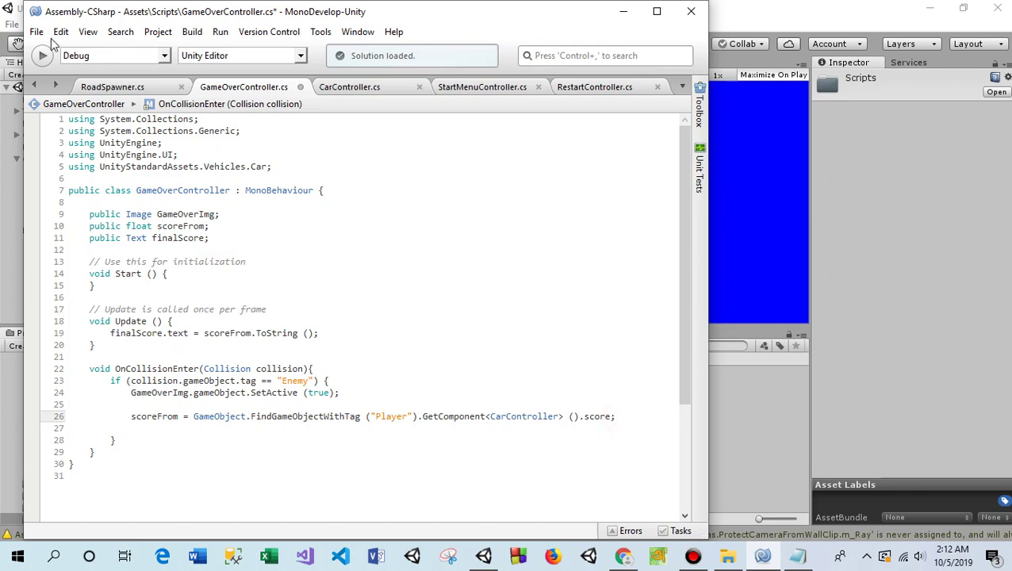
pyautogui.click(38, 33)
pyautogui.click(56, 93)
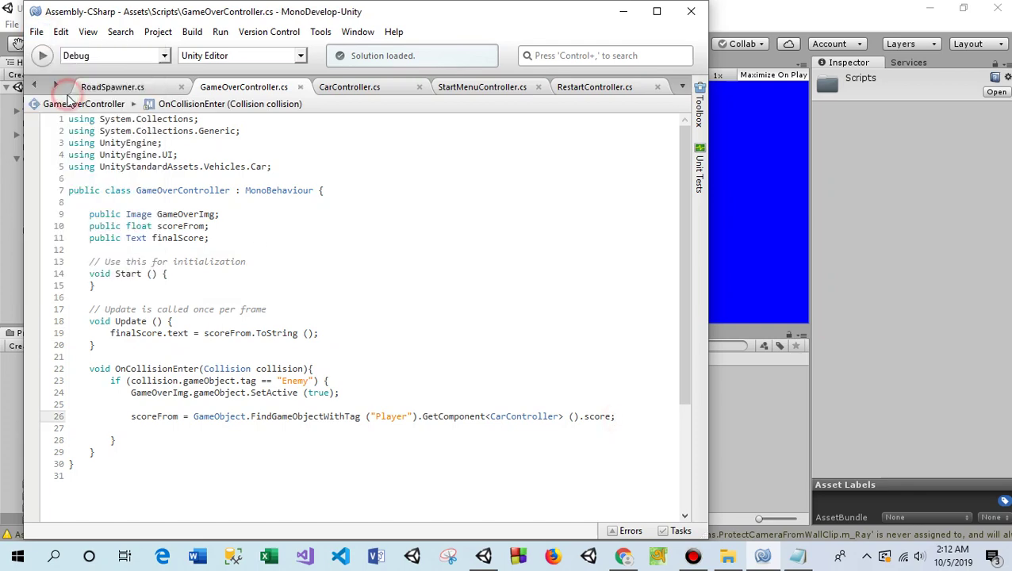
pyautogui.click(625, 14)
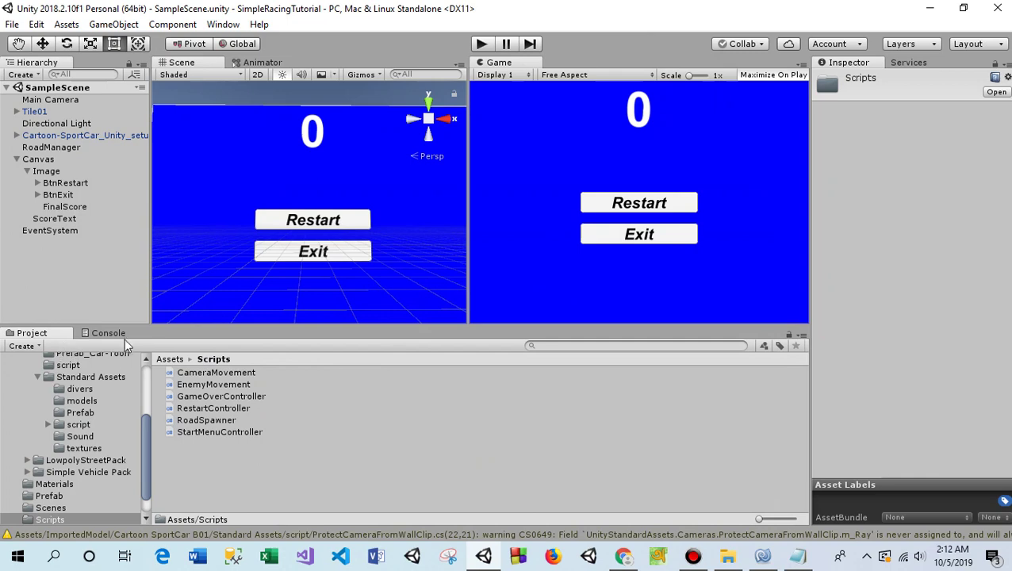
# Clear the warnings from the Console and return to the project assets.
pyautogui.click(108, 333)
pyautogui.click(15, 345)
pyautogui.click(33, 334)
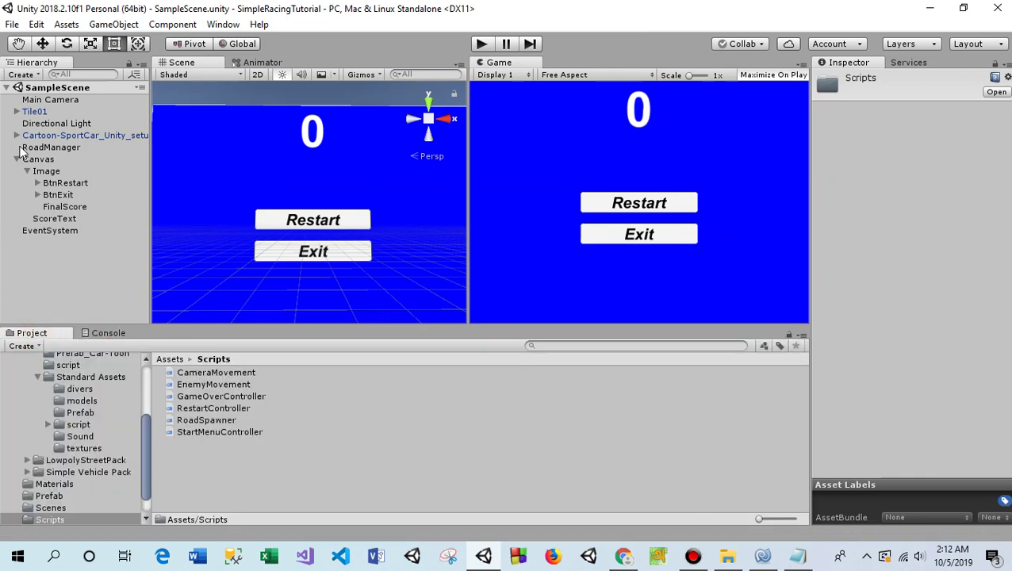
# Assign the FinalScore text to the sports car's Game Over Controller Final Score slot.
pyautogui.click(36, 135)
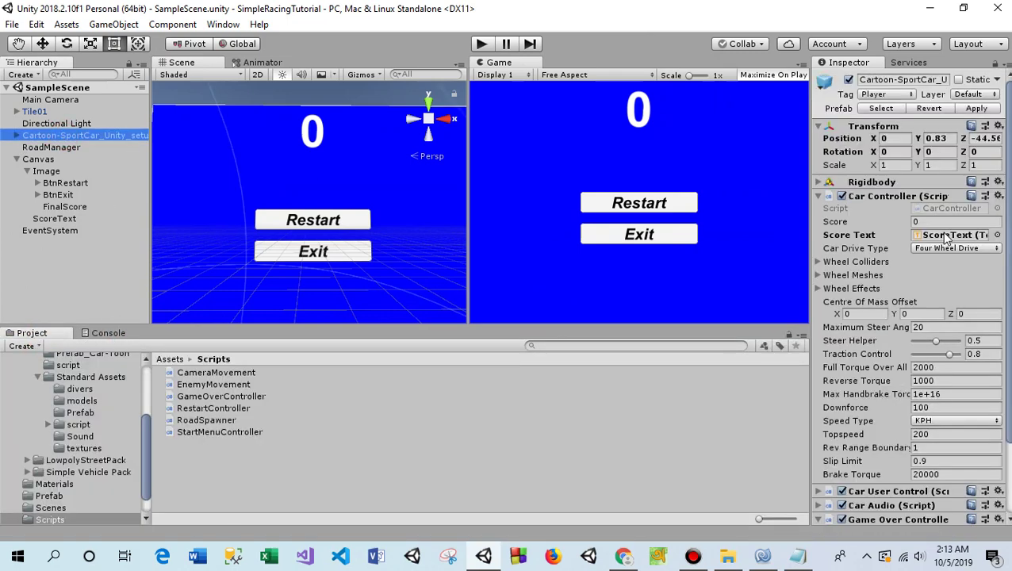
pyautogui.scroll(-3, 946, 237)
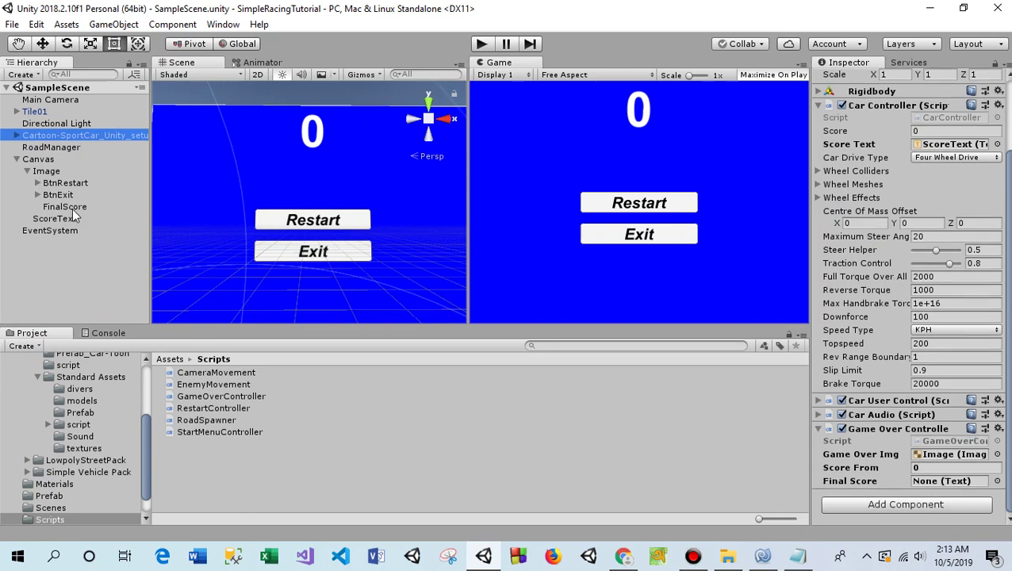
pyautogui.moveTo(72, 211); pyautogui.dragTo(952, 481)
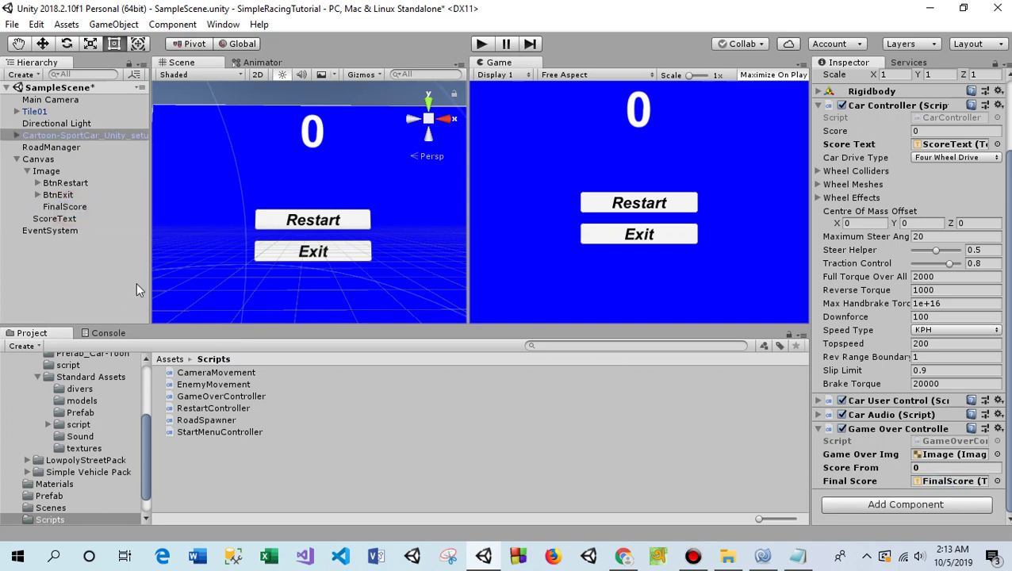
# Select the game-over Image panel in the Hierarchy.
pyautogui.click(27, 170)
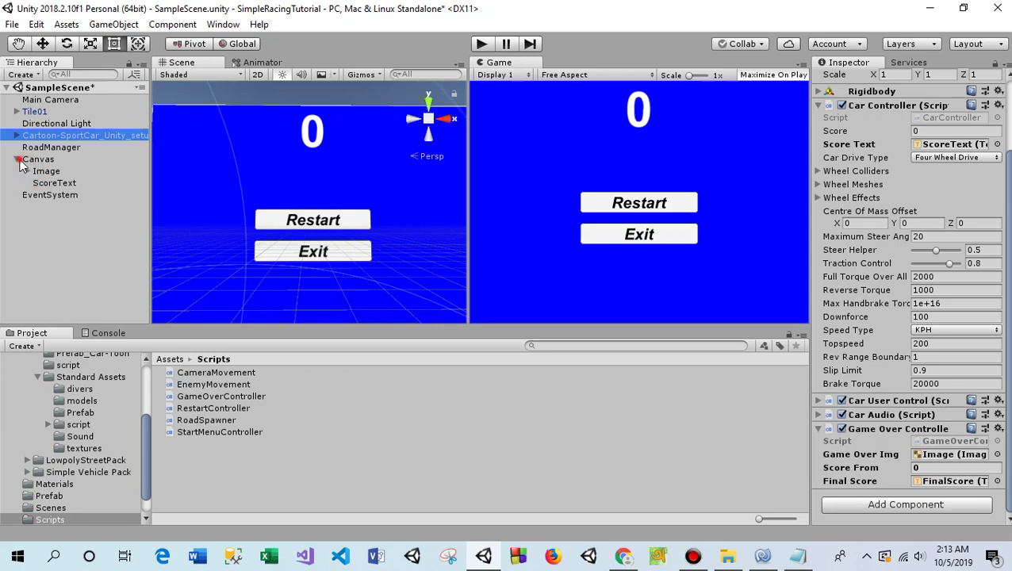
pyautogui.click(16, 158)
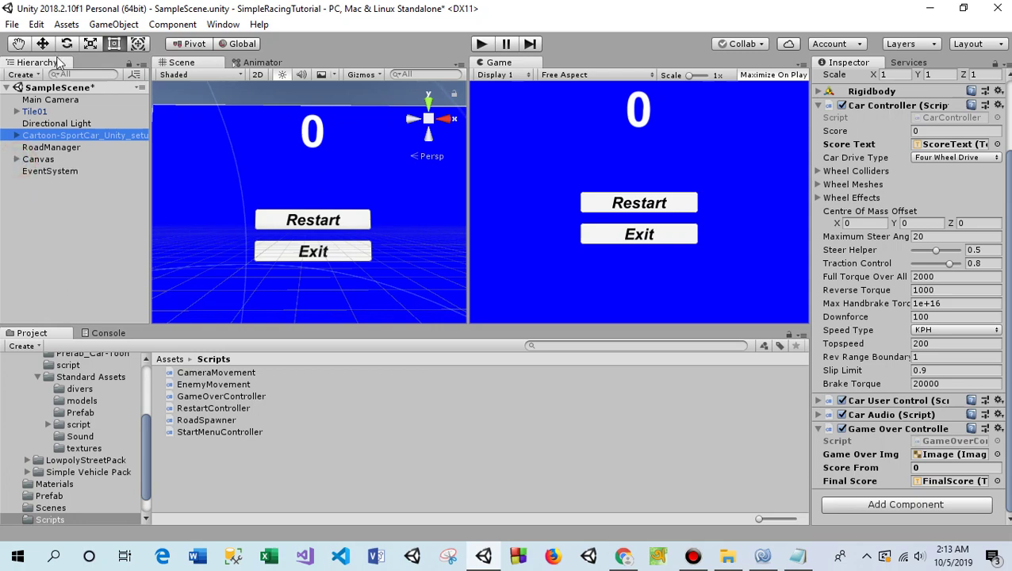
pyautogui.click(17, 158)
pyautogui.click(46, 171)
# Hide the game-over panel, save the scene, and play-test until it shows final score 164.
pyautogui.click(848, 73)
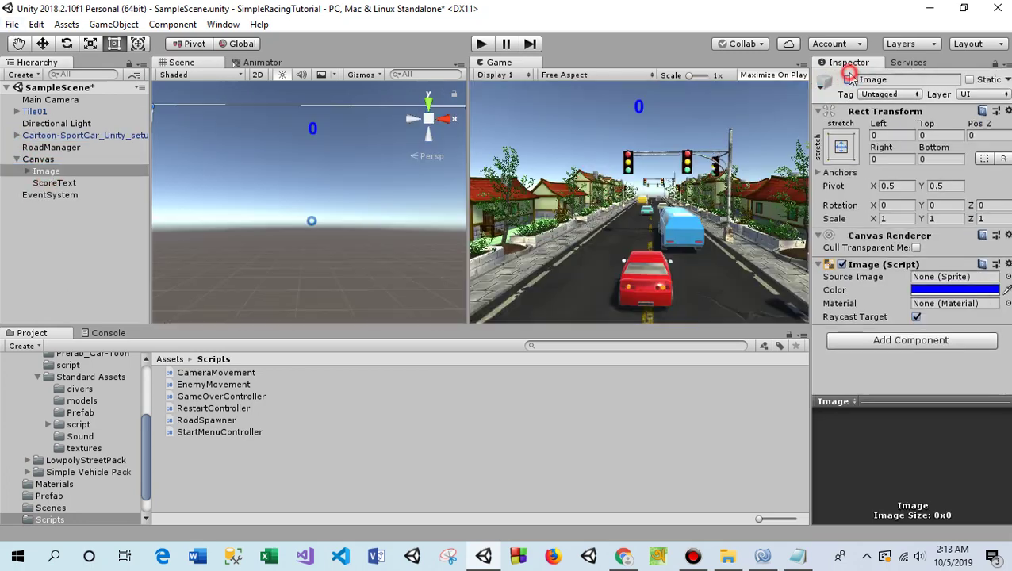
pyautogui.click(12, 23)
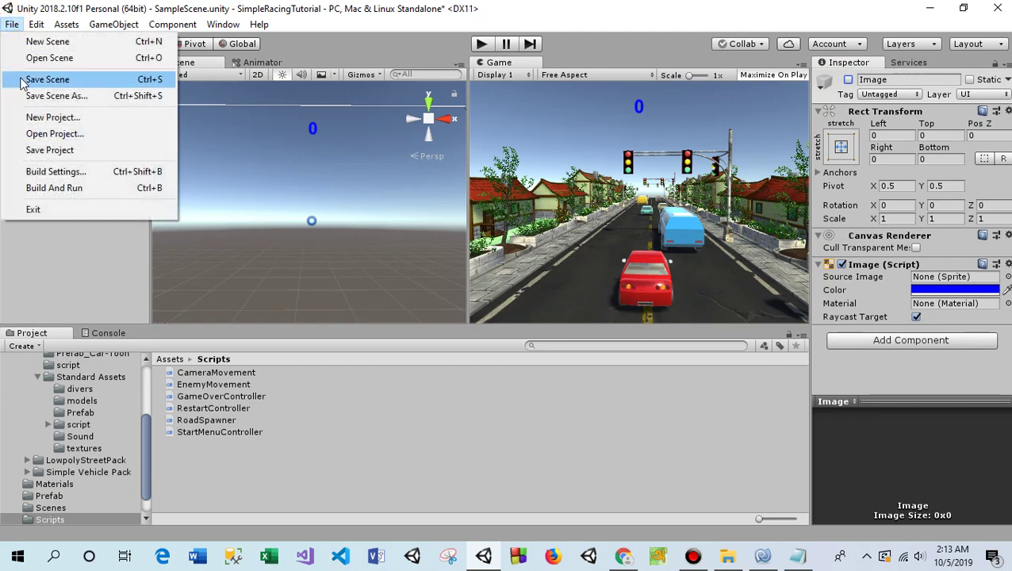
pyautogui.click(24, 75)
pyautogui.click(482, 44)
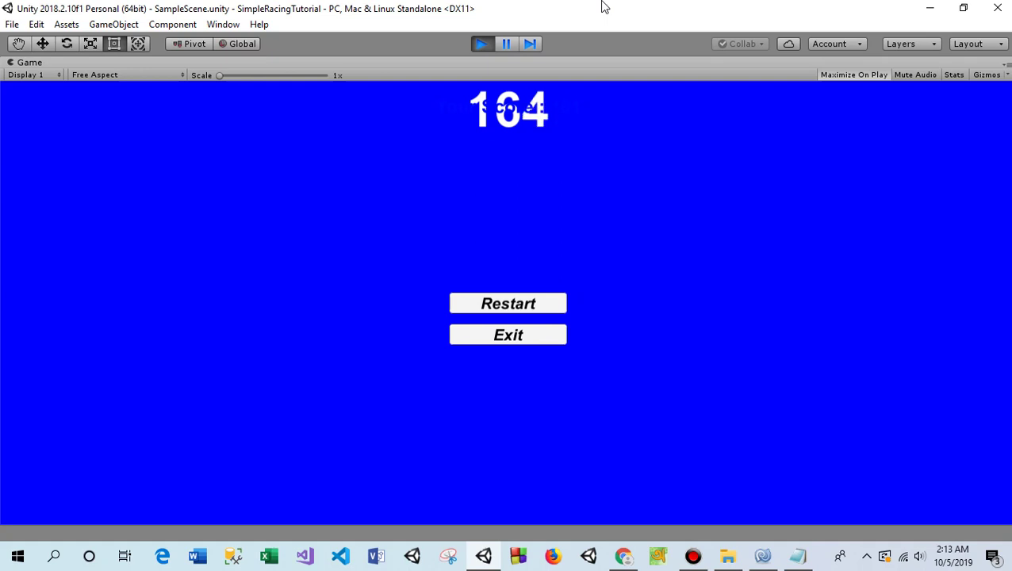
pyautogui.click(479, 45)
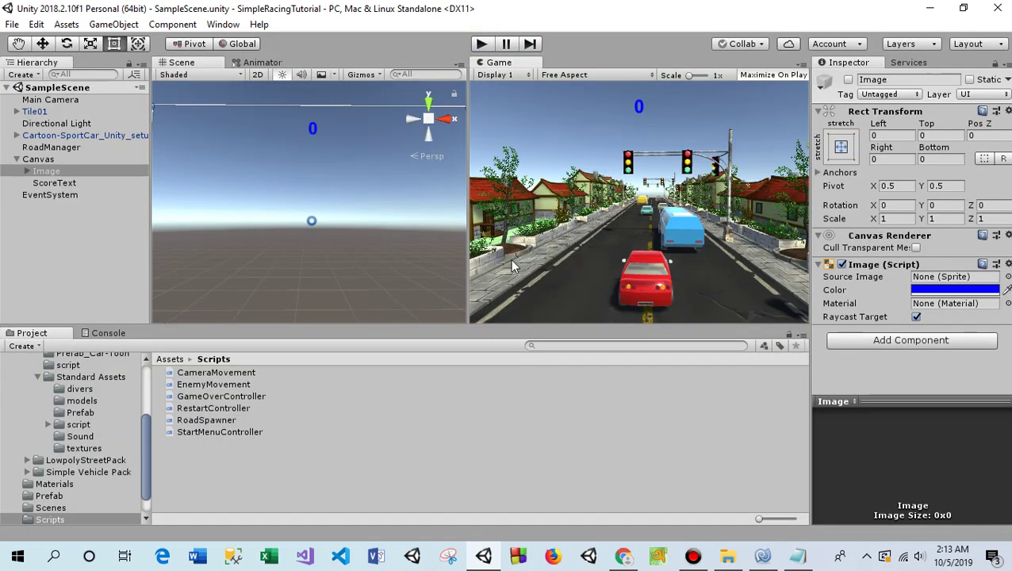
# Prefix scoreFrom on line 19 of GameOverController.cs with "Last Score : "+ and save the script.
pyautogui.click(761, 554)
pyautogui.click(370, 365)
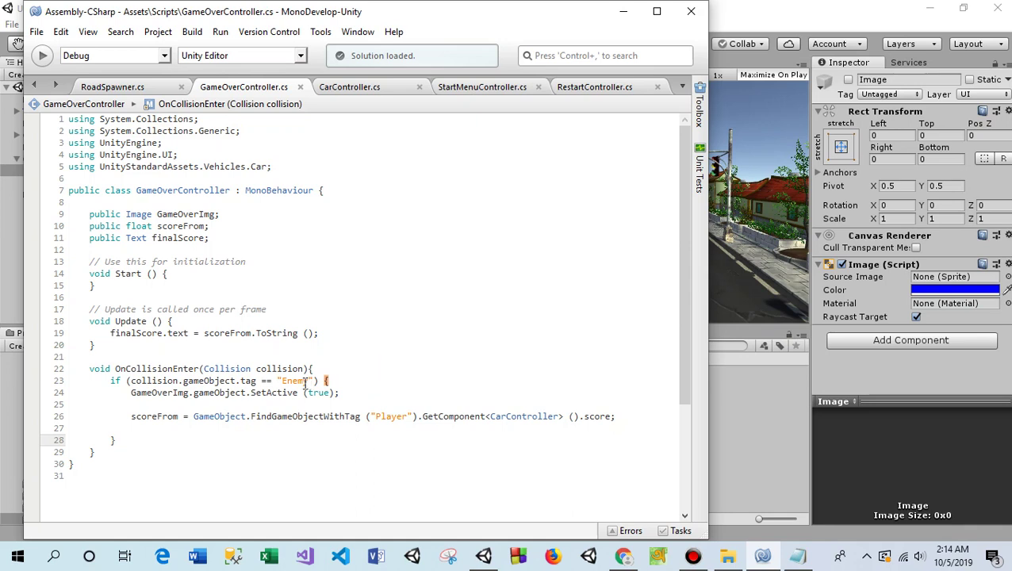
pyautogui.click(200, 334)
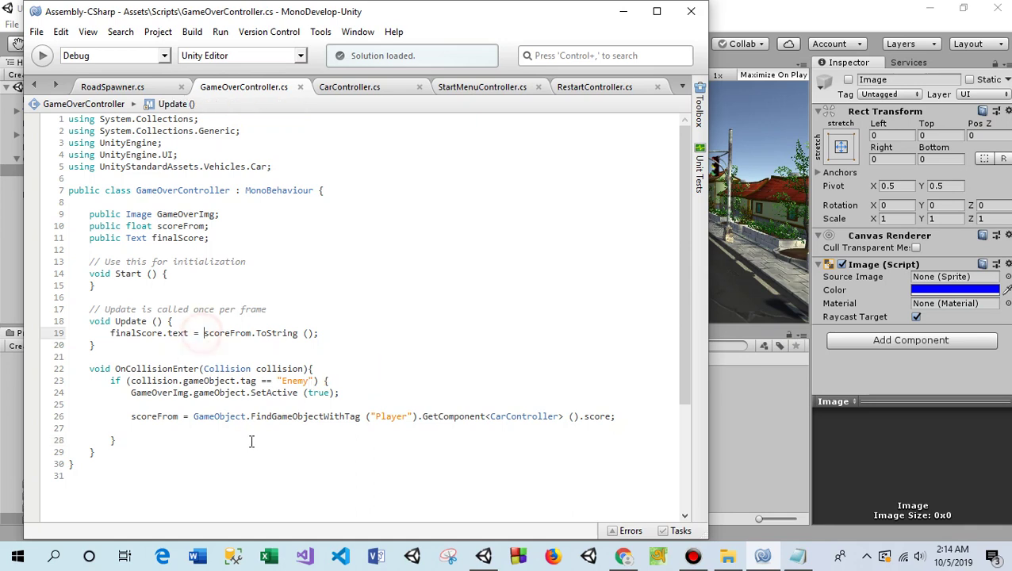
pyautogui.write('""')
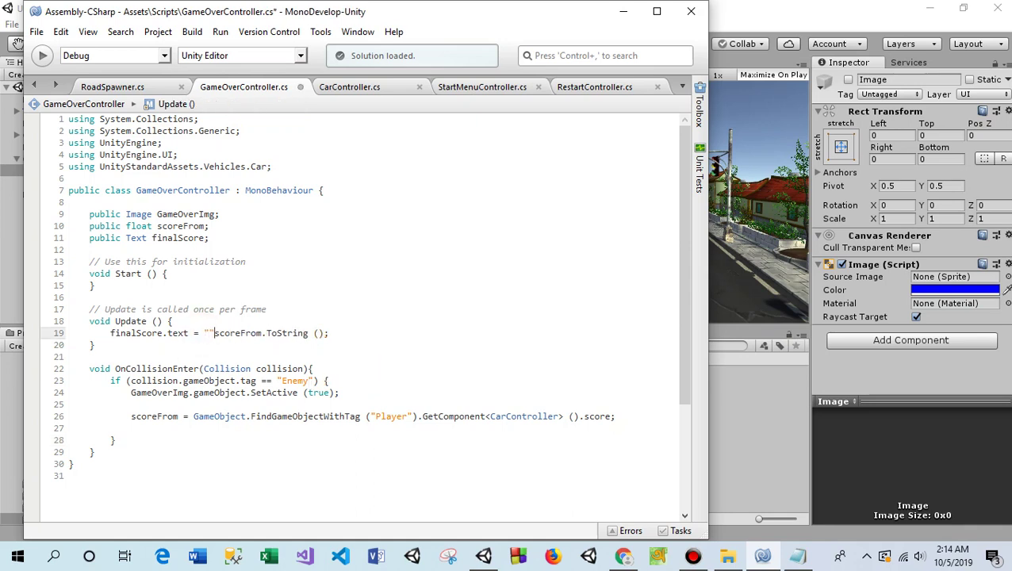
pyautogui.write('+')
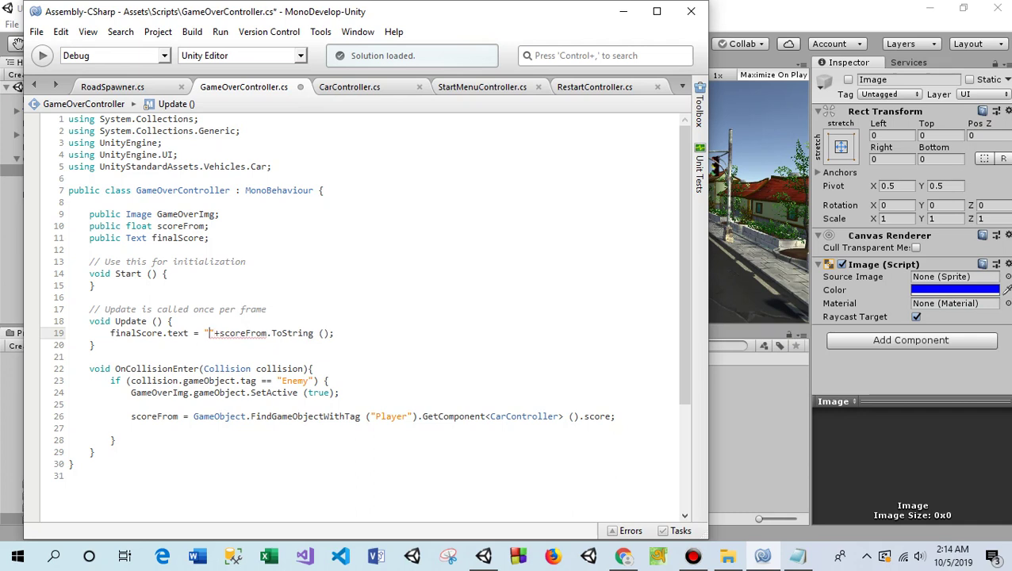
pyautogui.write('Last ')
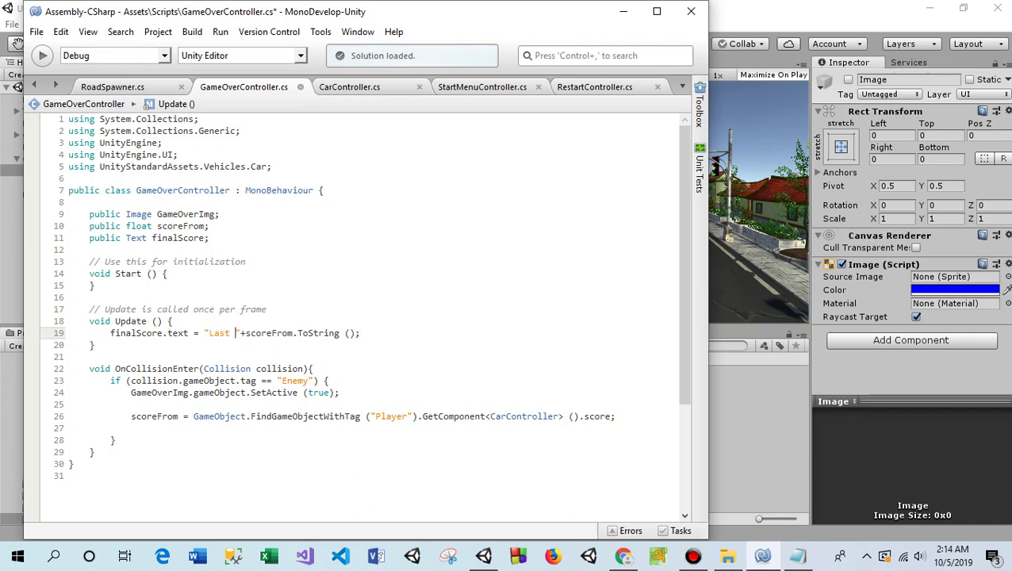
pyautogui.write('Score ')
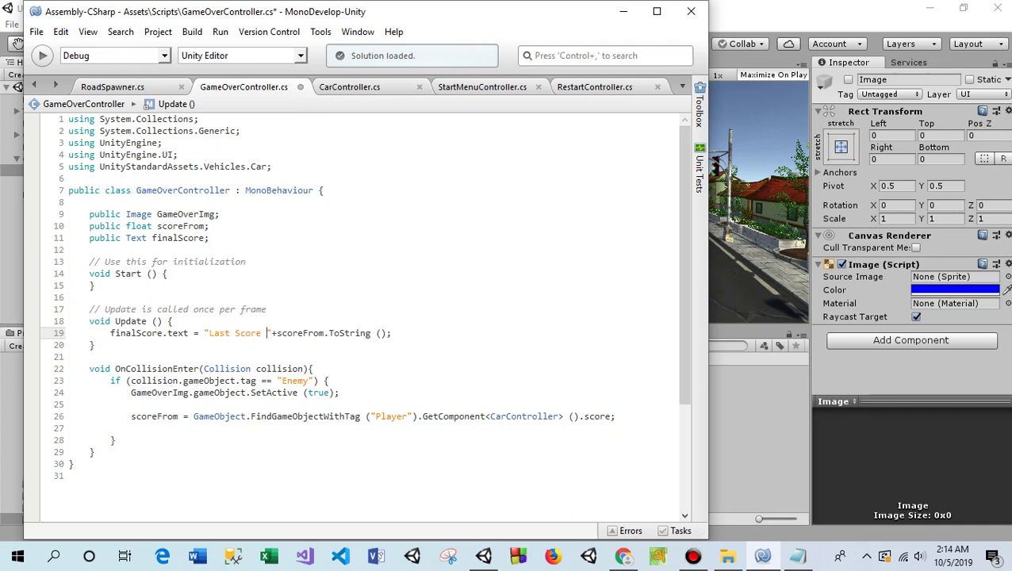
pyautogui.write(':')
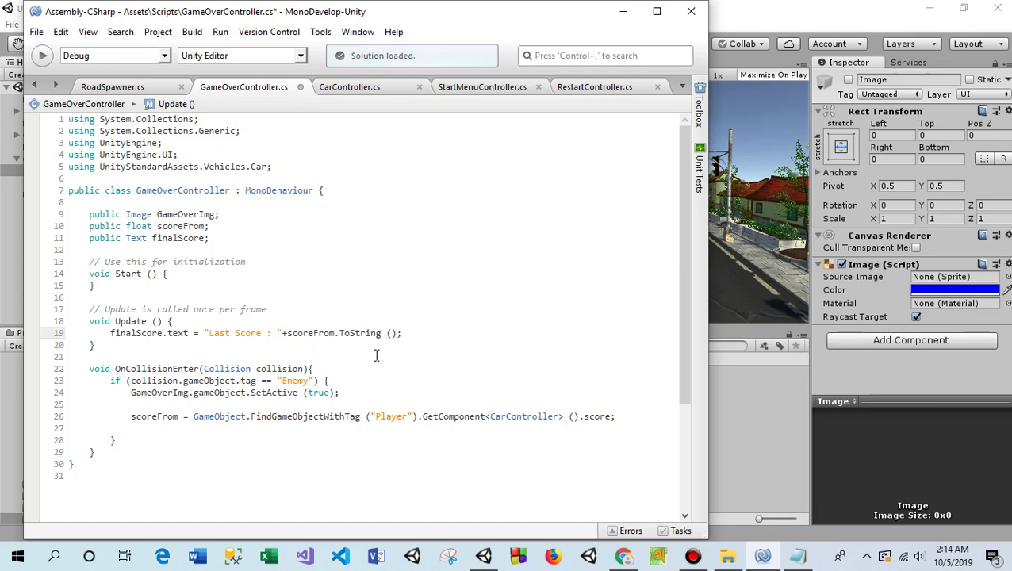
pyautogui.hotkey('ctrl', 's')
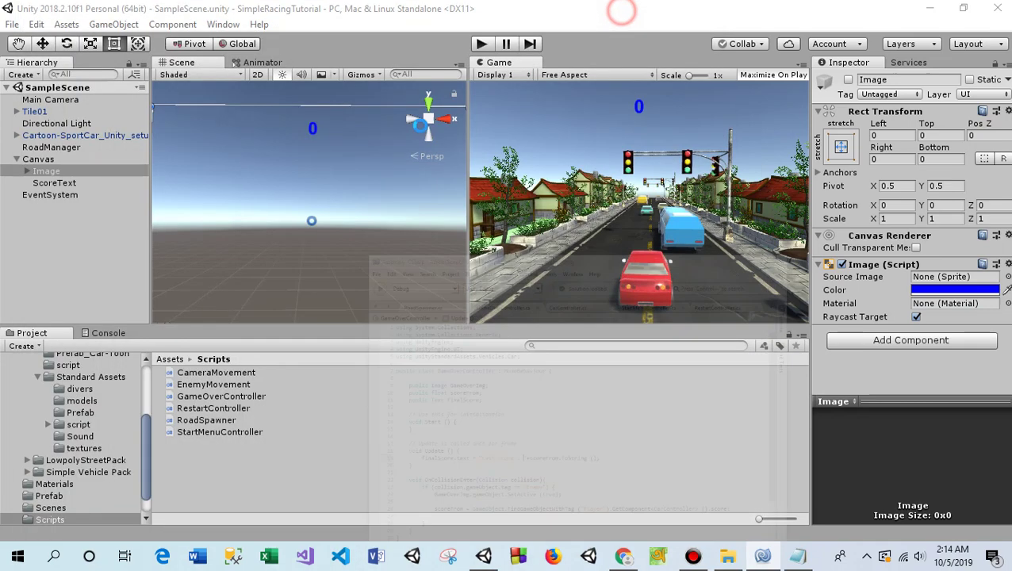
# Select FinalScore inside the Image panel and move it lower on the panel.
pyautogui.click(623, 11)
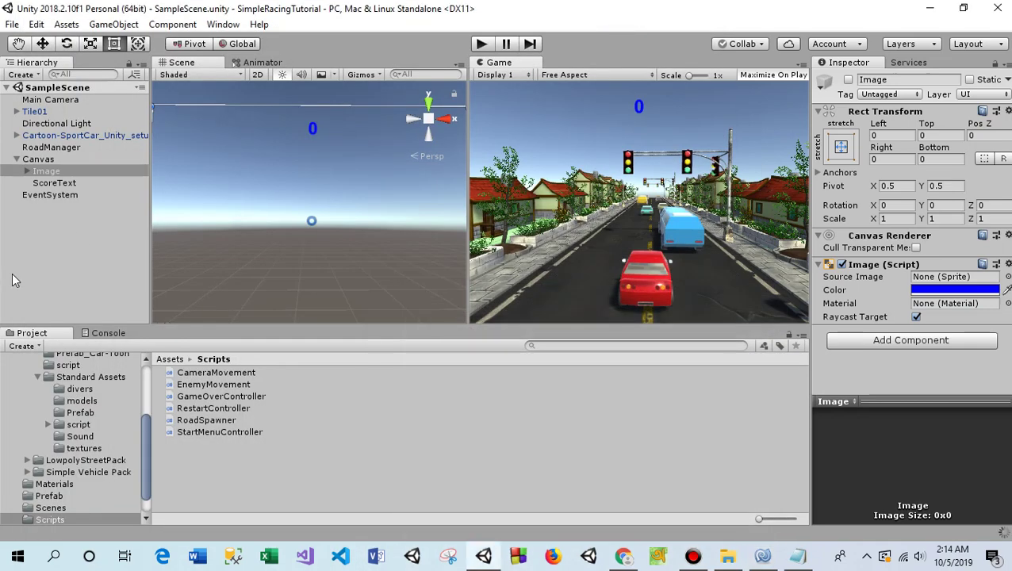
pyautogui.click(27, 178)
pyautogui.click(52, 184)
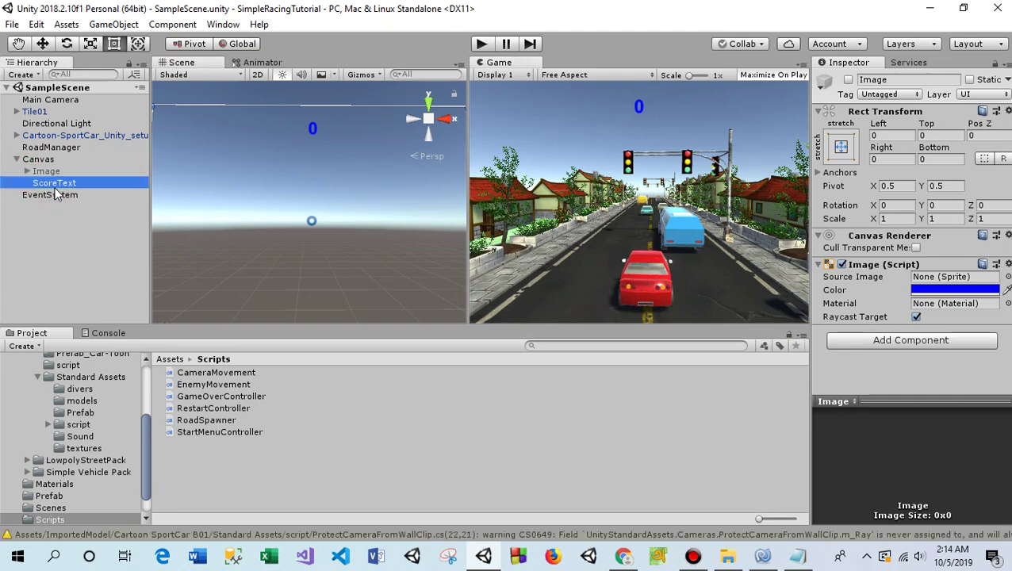
pyautogui.click(55, 183)
pyautogui.click(26, 176)
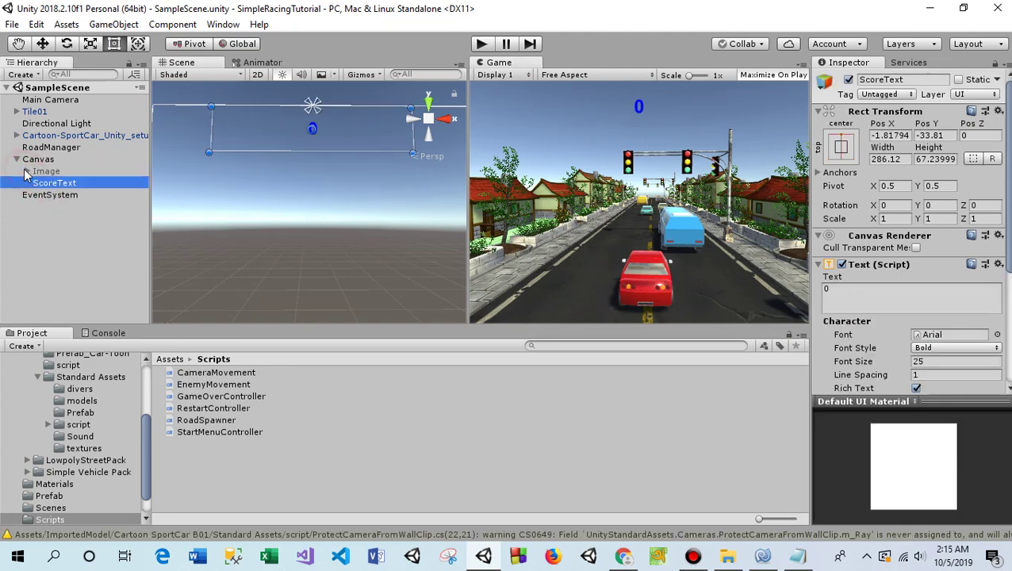
pyautogui.click(26, 171)
pyautogui.click(66, 206)
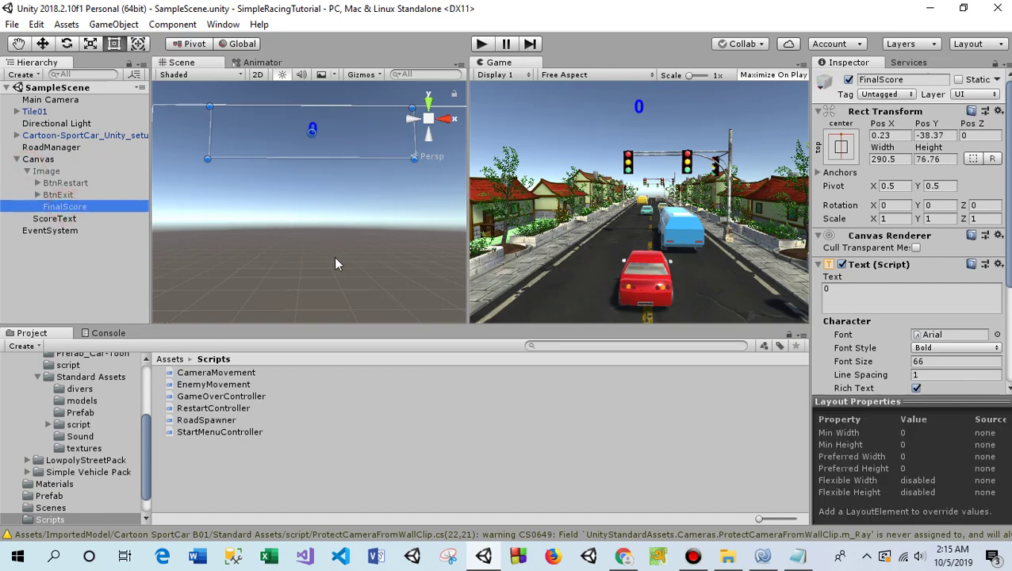
pyautogui.click(42, 43)
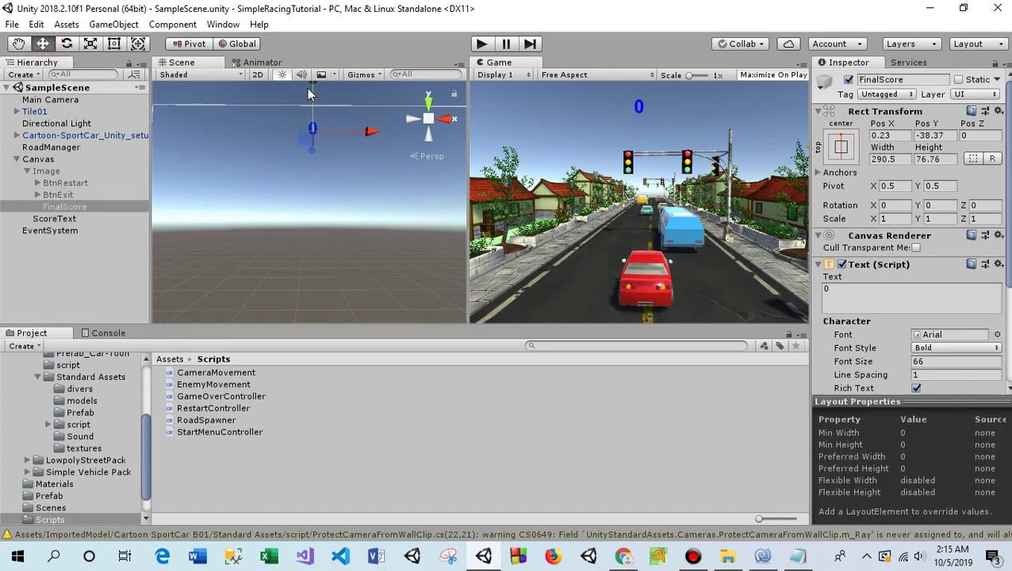
pyautogui.moveTo(307, 88); pyautogui.dragTo(322, 124)
# Save the scene and play-test the game, reaching a score of 204, then stop.
pyautogui.click(12, 25)
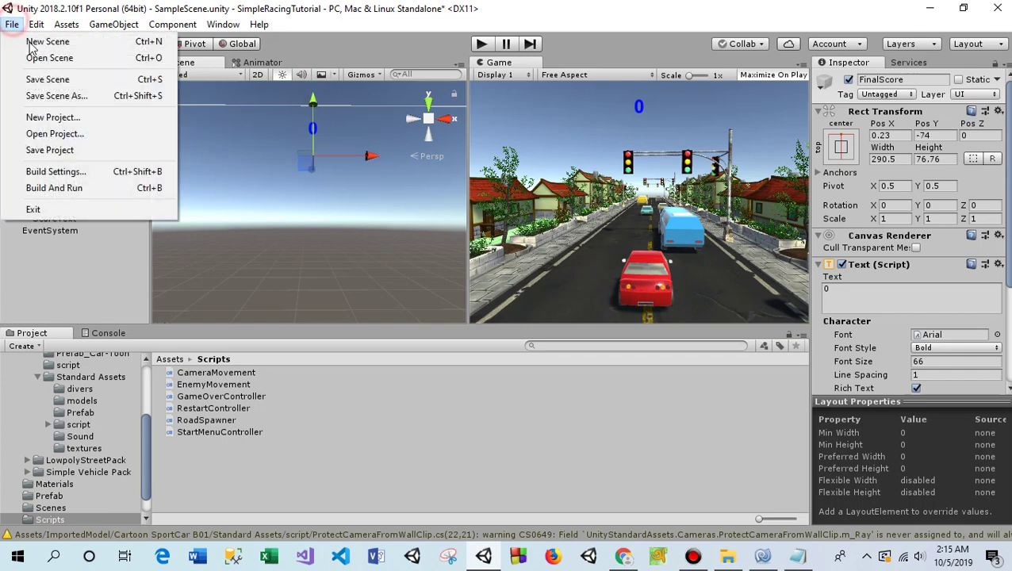
pyautogui.click(48, 77)
pyautogui.click(478, 46)
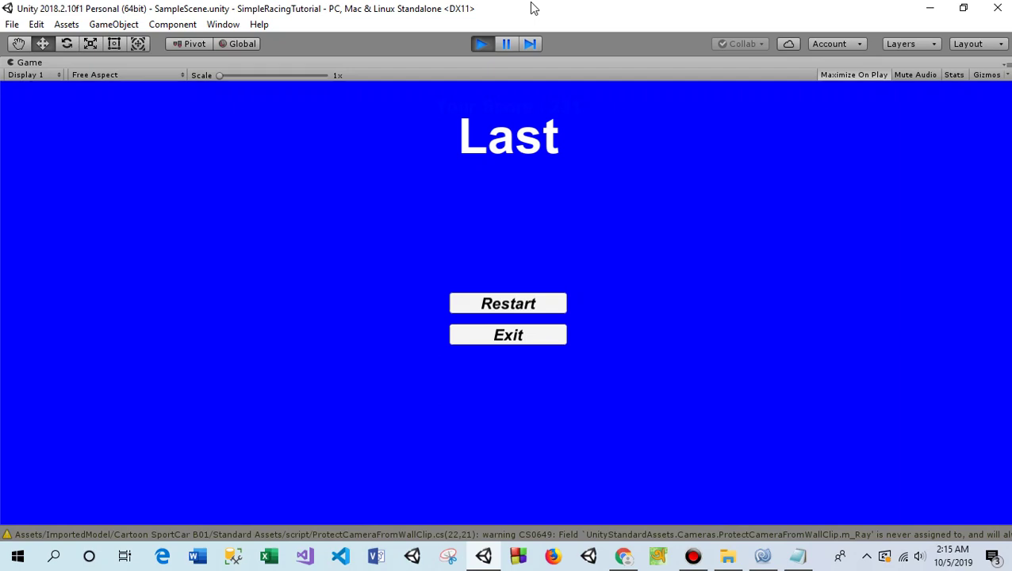
pyautogui.click(484, 45)
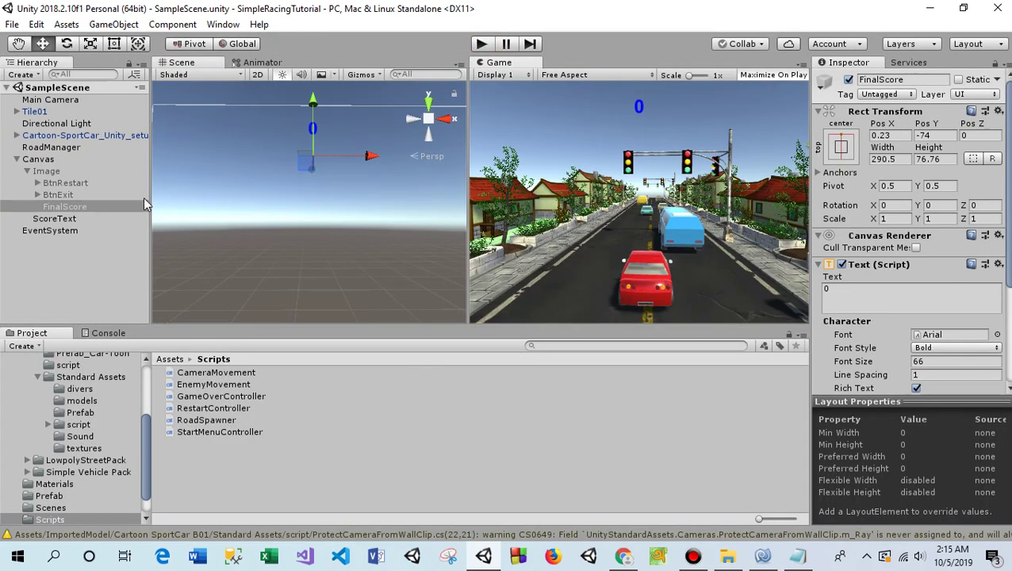
# Stretch the FinalScore text box left and right to a width of 456.
pyautogui.scroll(-5, 301, 201)
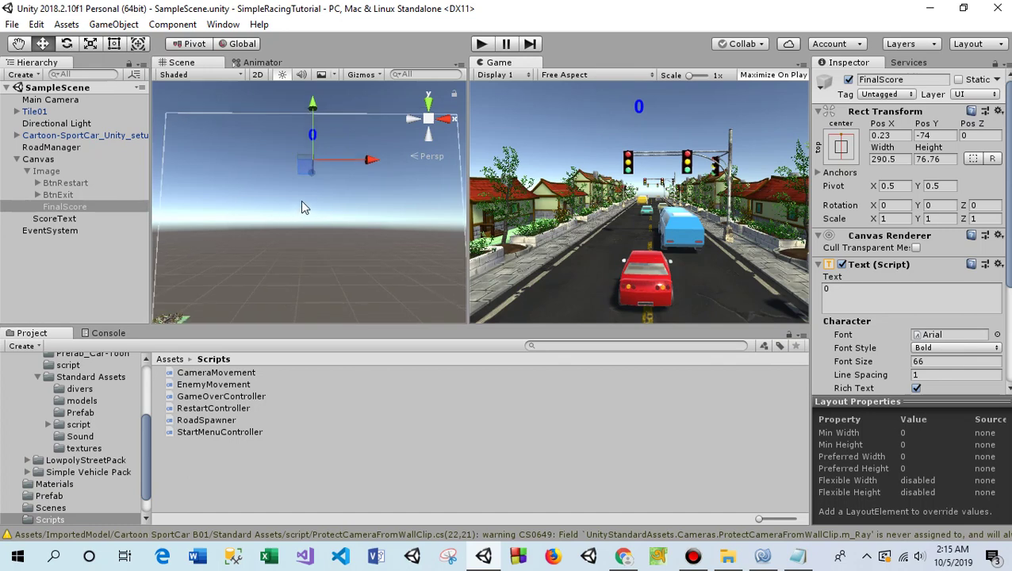
pyautogui.click(113, 45)
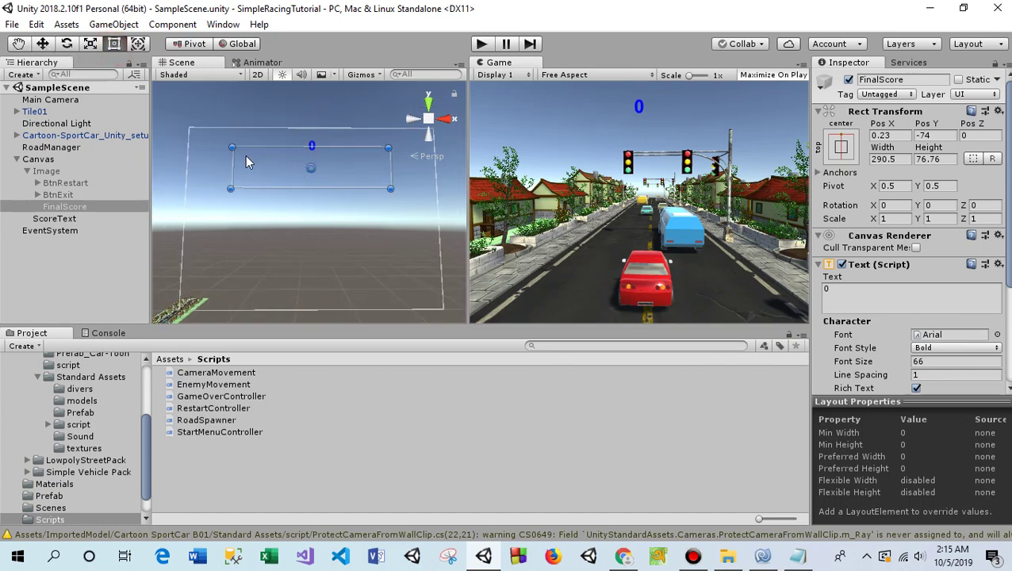
pyautogui.moveTo(230, 170); pyautogui.dragTo(185, 177)
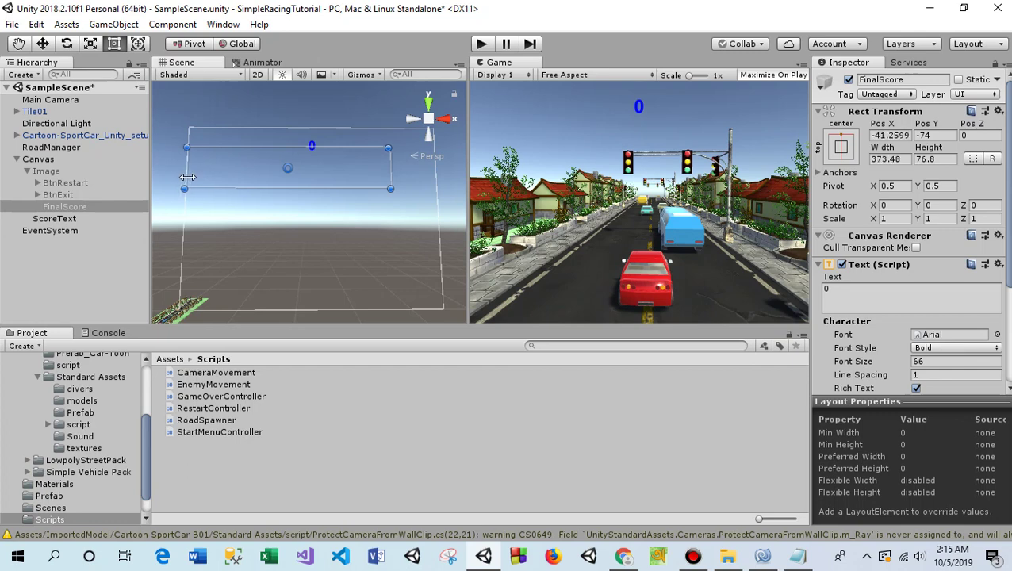
pyautogui.moveTo(389, 165); pyautogui.dragTo(436, 168)
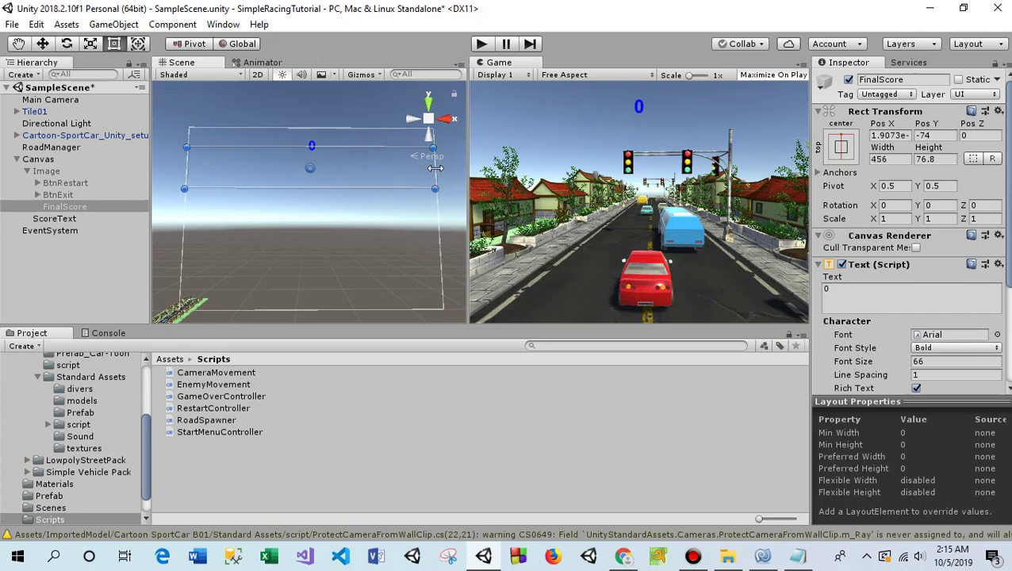
# Show the blue game-over panel and set the FinalScore font size to 36.
pyautogui.scroll(-4, 925, 230)
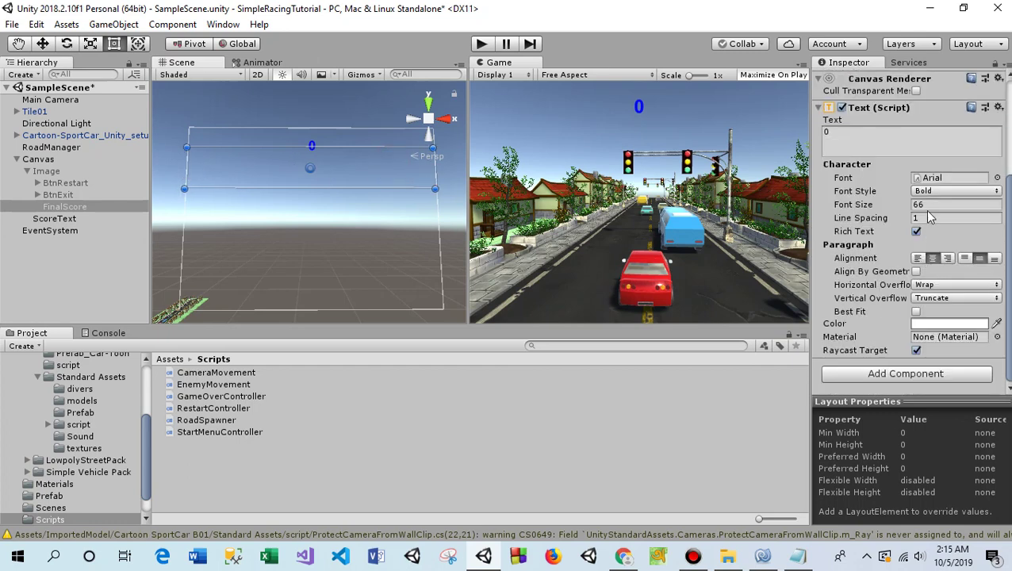
pyautogui.moveTo(910, 204); pyautogui.dragTo(863, 210)
pyautogui.write('27')
pyautogui.click(46, 171)
pyautogui.click(849, 80)
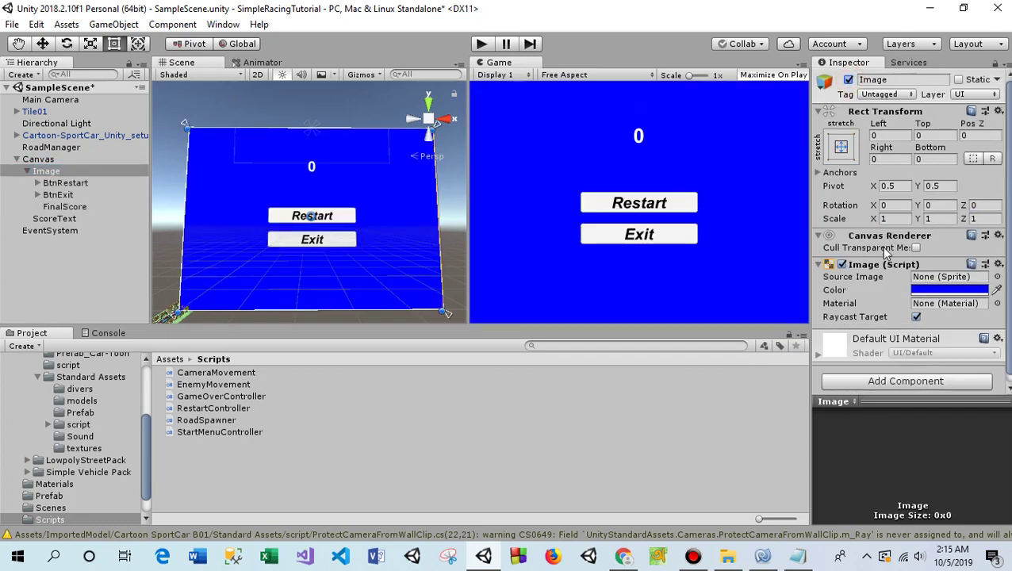
pyautogui.click(69, 210)
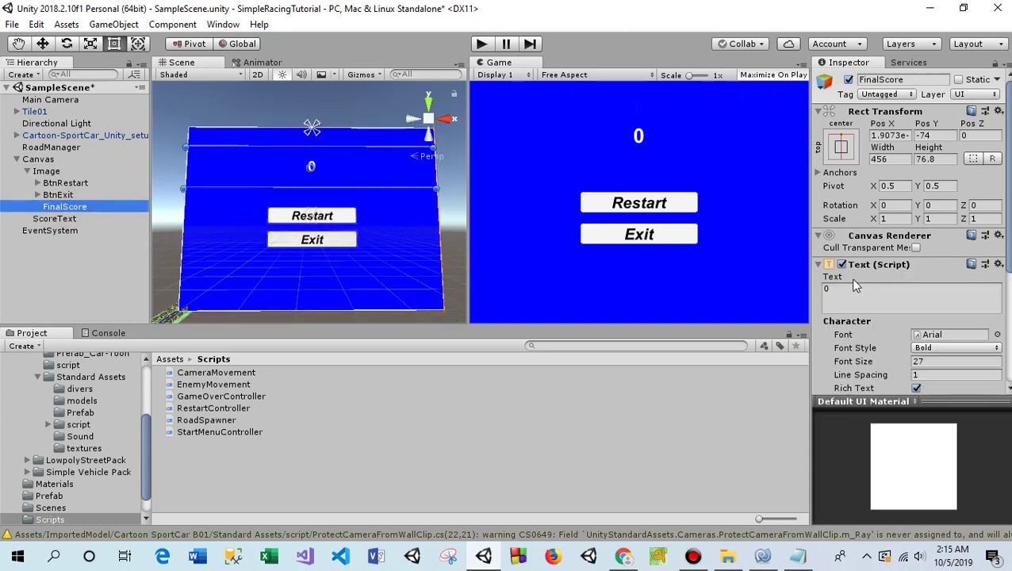
pyautogui.moveTo(908, 362); pyautogui.dragTo(877, 363)
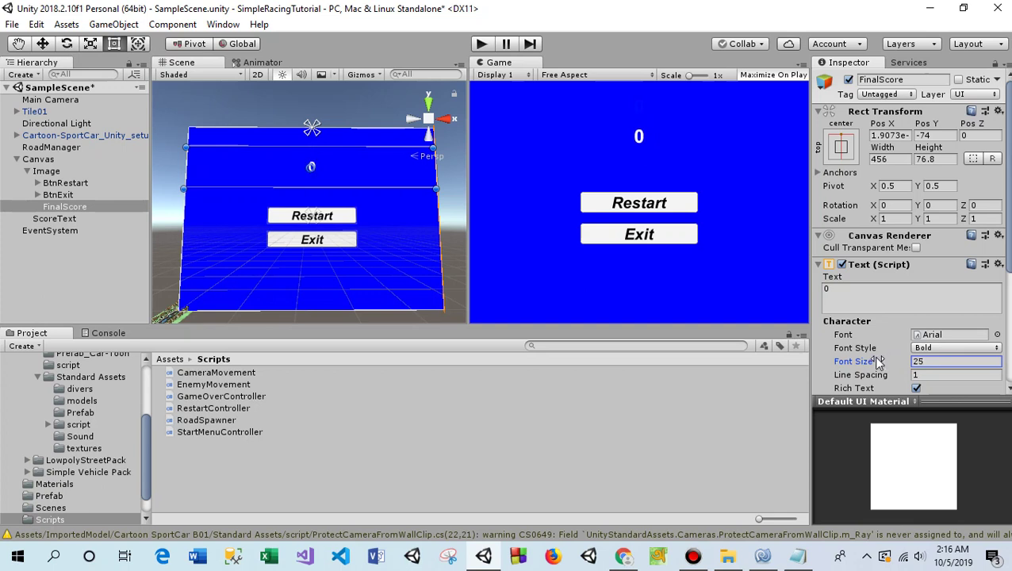
pyautogui.moveTo(877, 362); pyautogui.dragTo(888, 362)
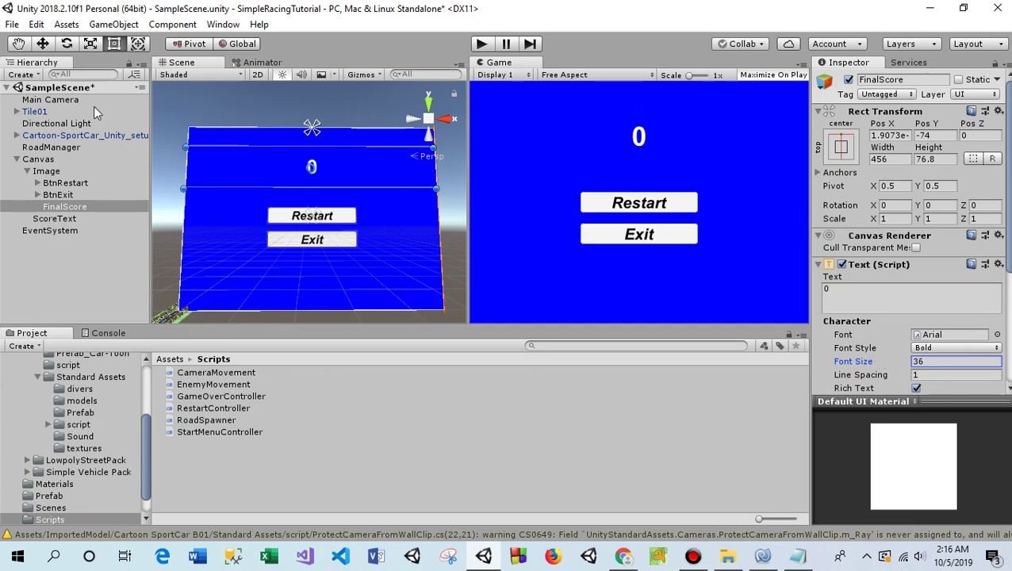
# Save the scene and hide the blue game-over Image panel again.
pyautogui.click(12, 25)
pyautogui.click(40, 74)
pyautogui.click(52, 171)
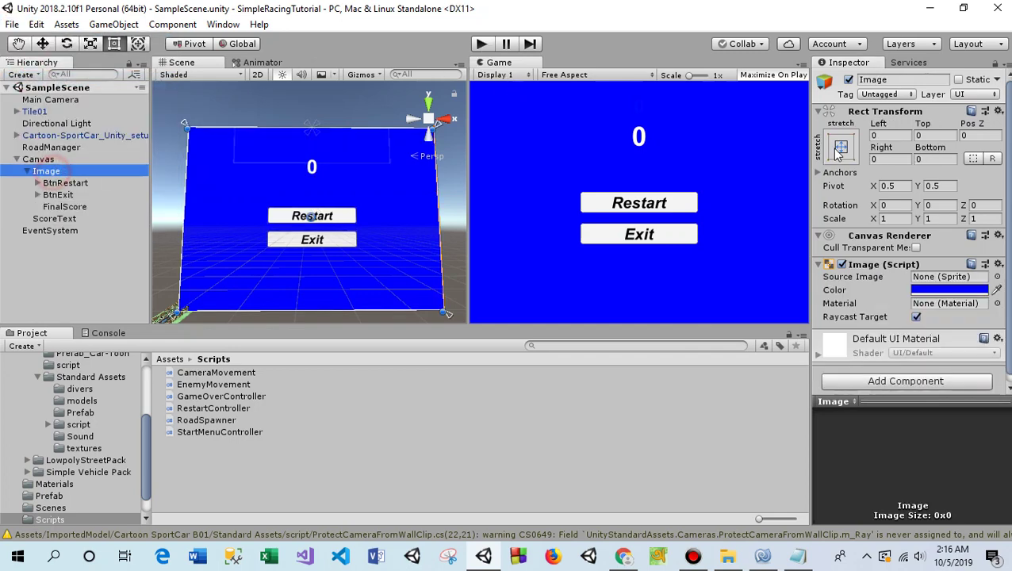
pyautogui.click(848, 80)
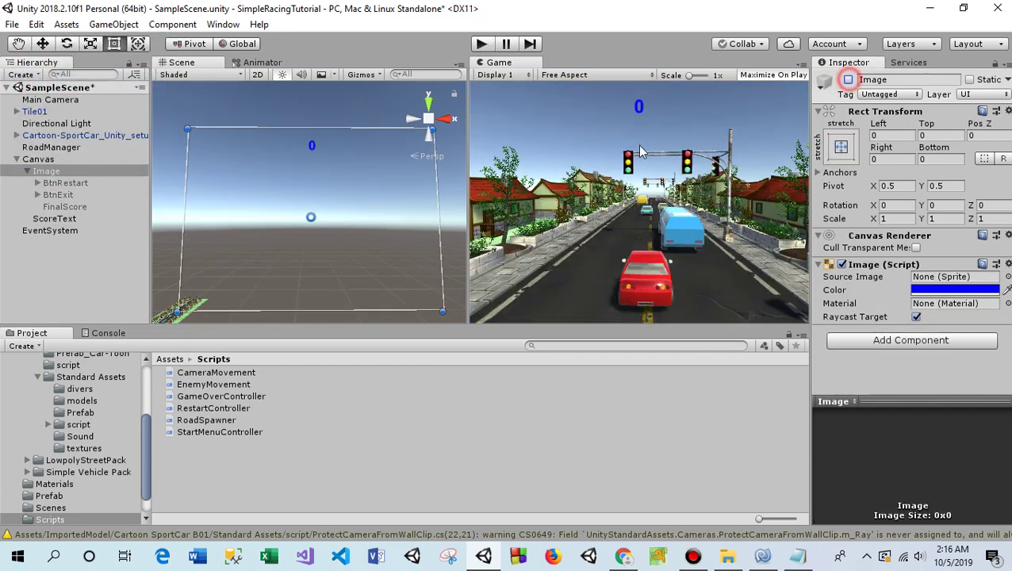
pyautogui.click(482, 45)
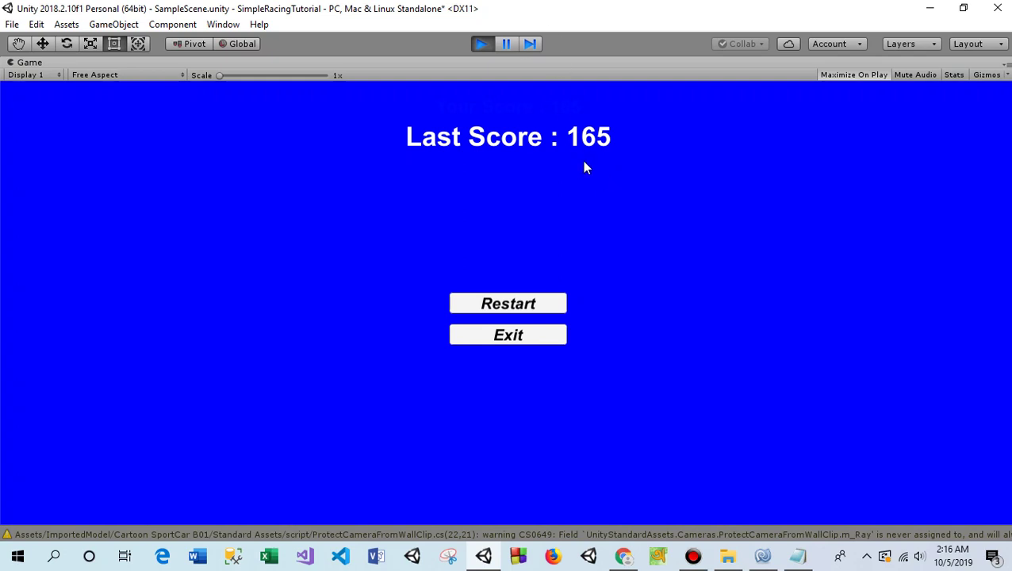
pyautogui.click(512, 304)
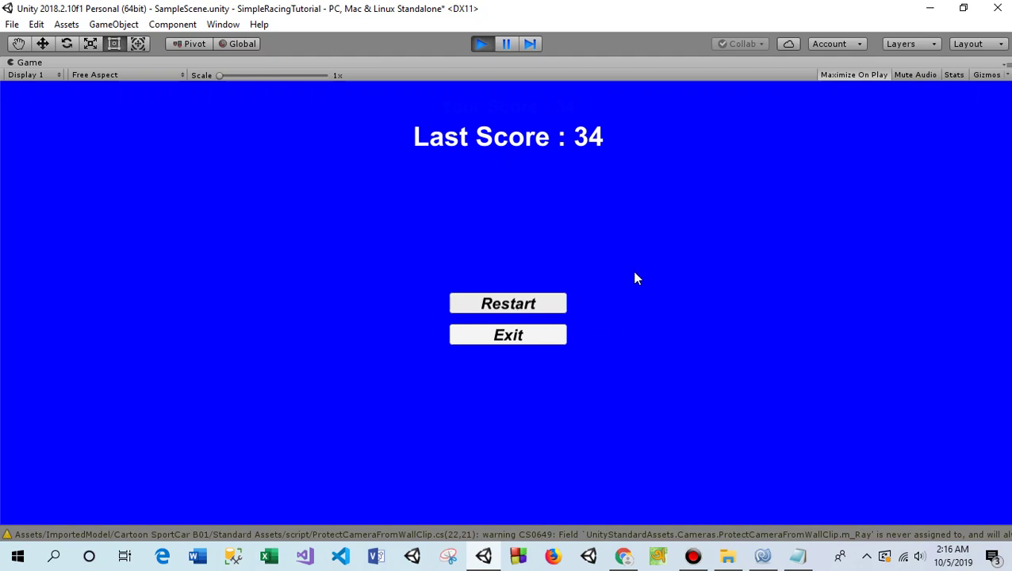
pyautogui.click(516, 337)
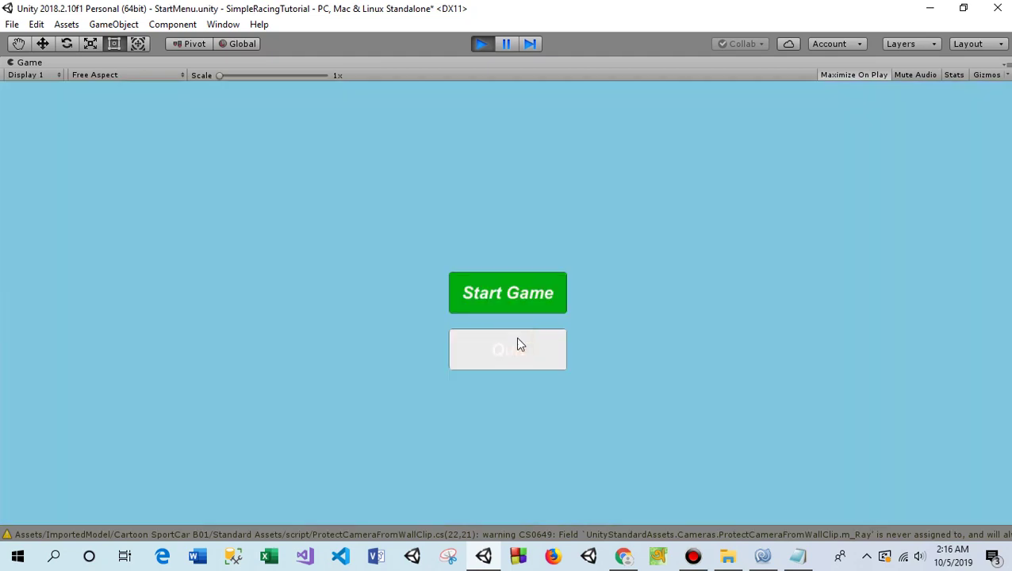
pyautogui.click(481, 43)
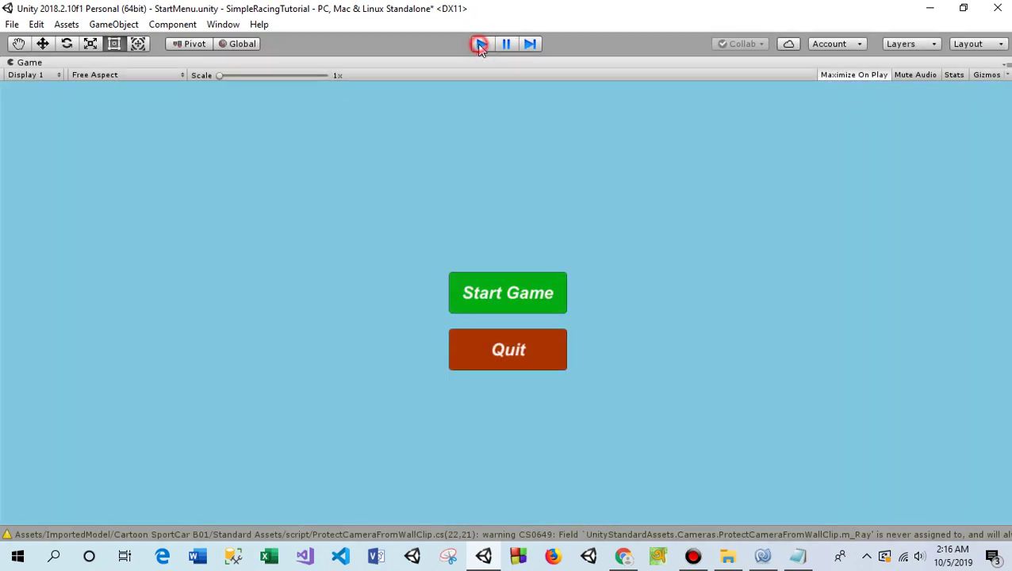